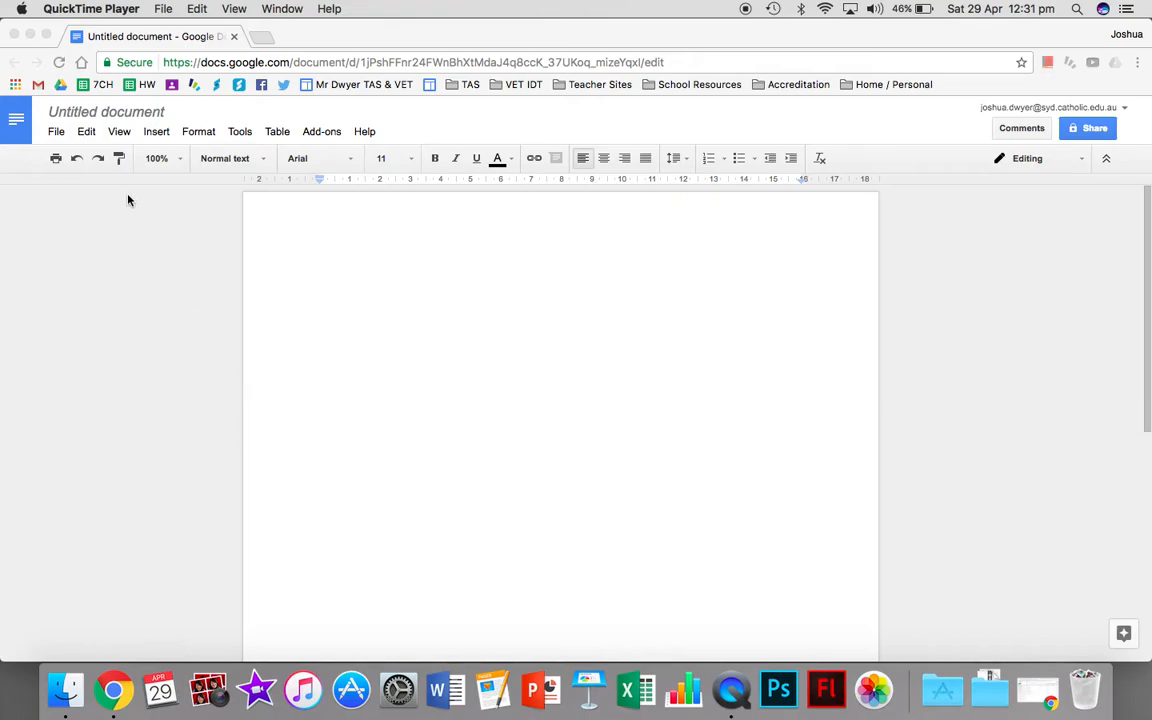
Rename the untitled document as "Year 7 Multimedia - Portfolio -" followed by the teacher's title and surname.
click(103, 113)
click(103, 113)
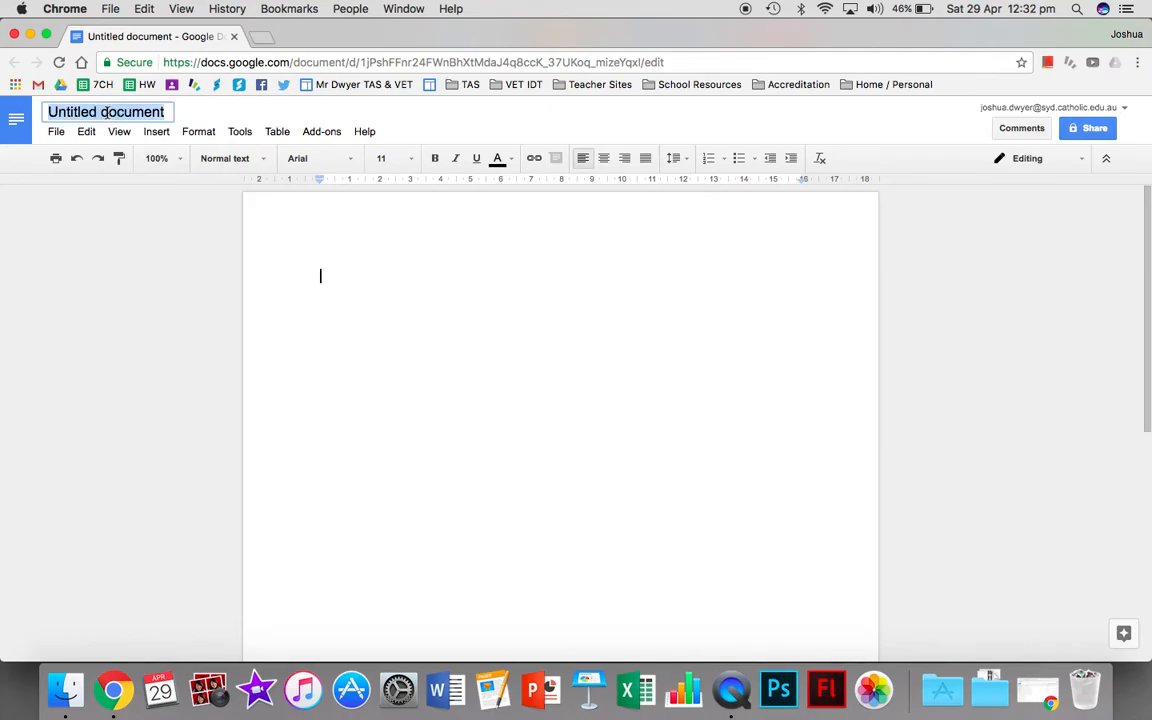
text(Year 7 Multimedia - Portfolio)
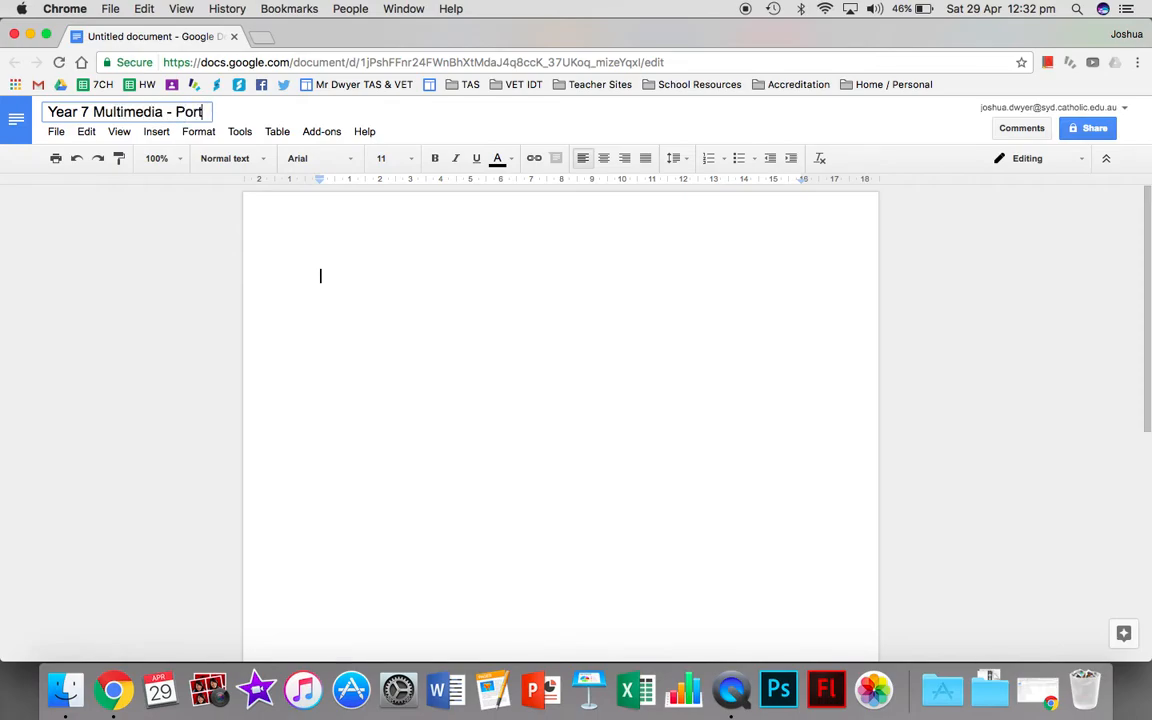
text( - Mr Dwyer)
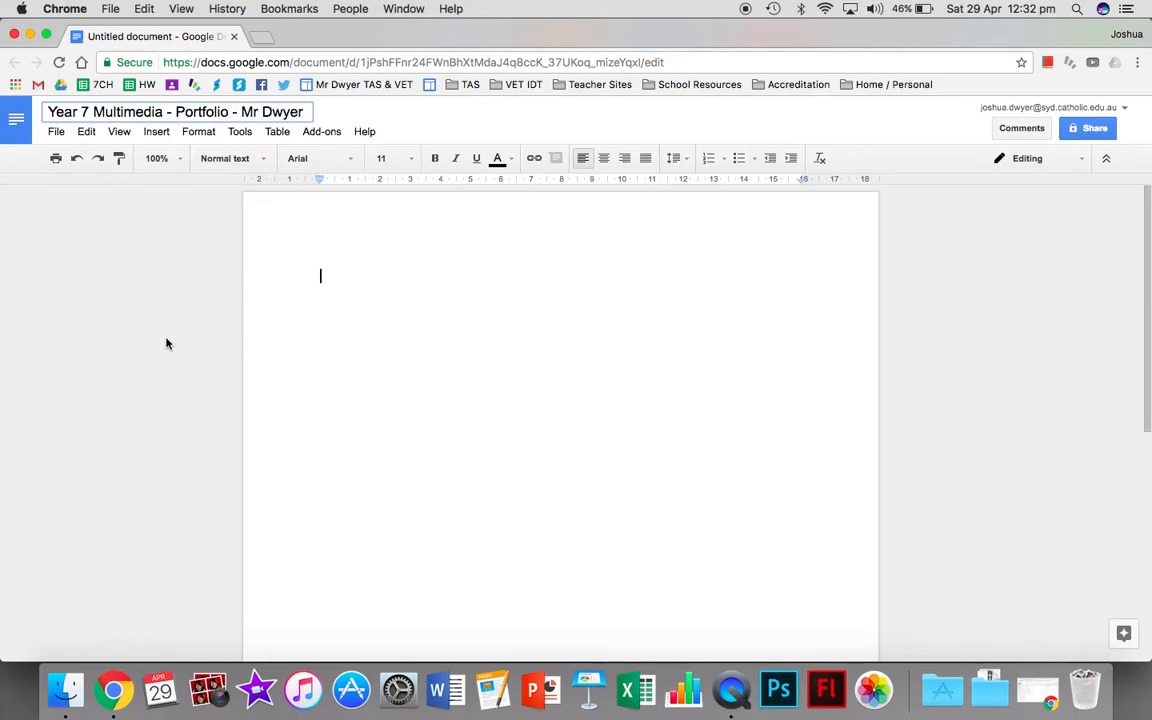
Enter "Stop Motion Animation" on the first line of the page and apply the Title style to it.
click(441, 335)
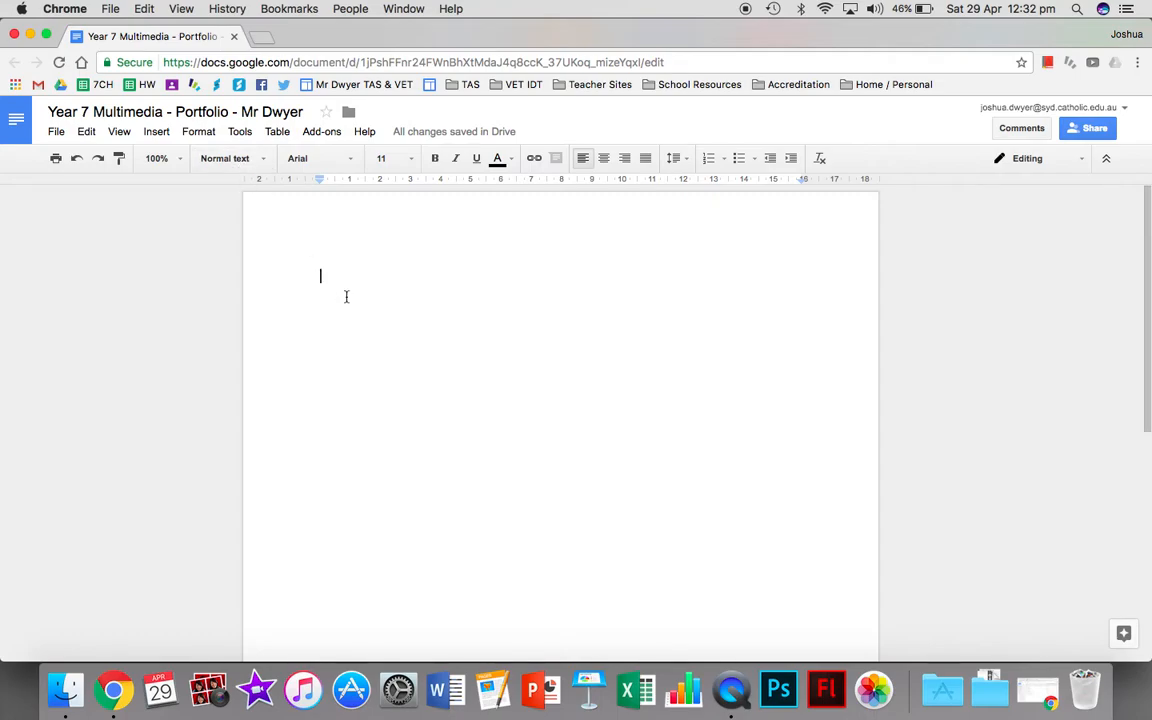
text(Stop Motion)
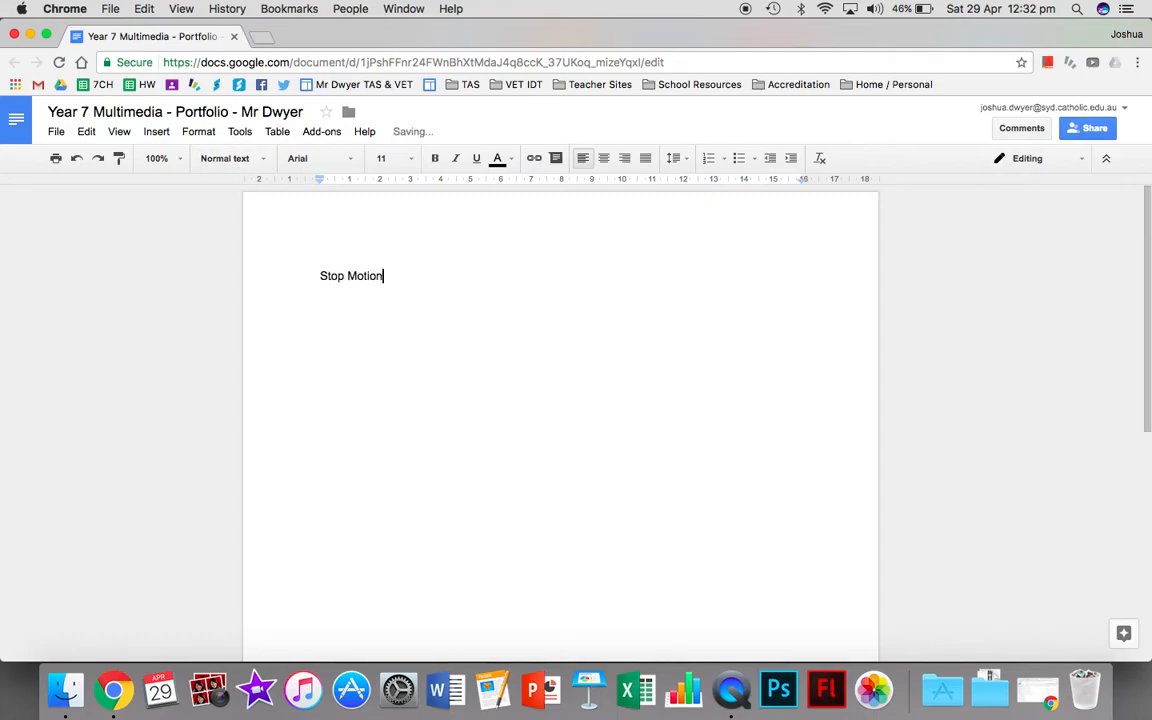
text( Animation)
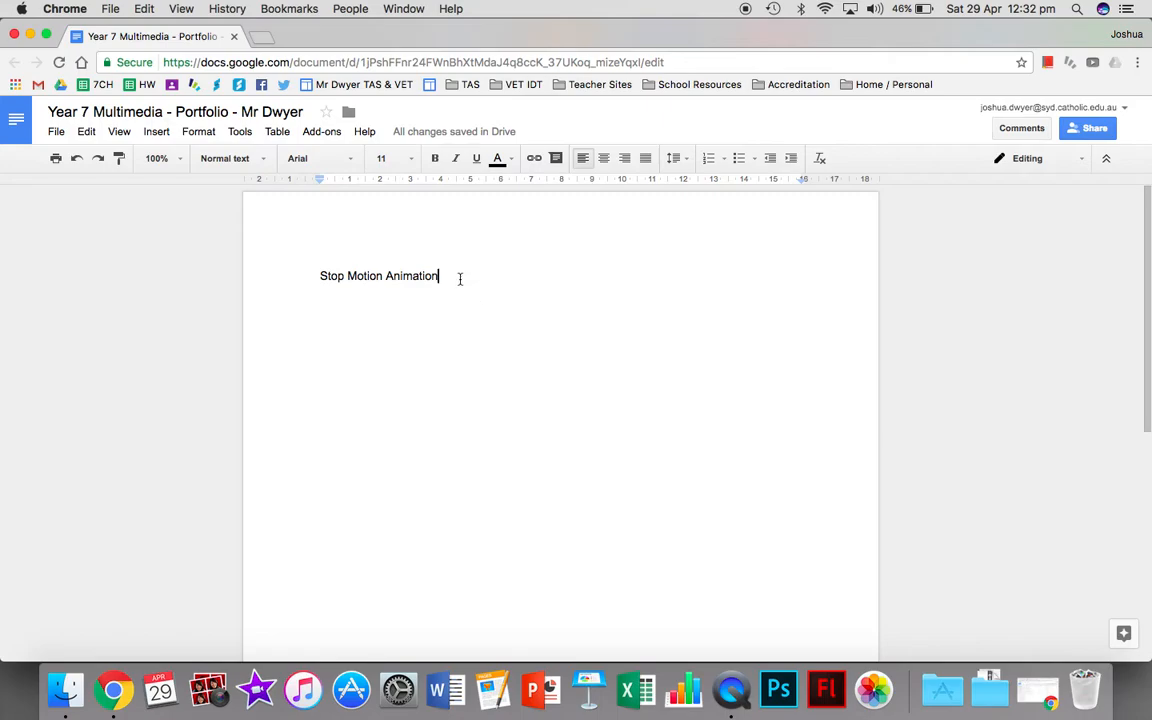
drag(436, 276, 319, 274)
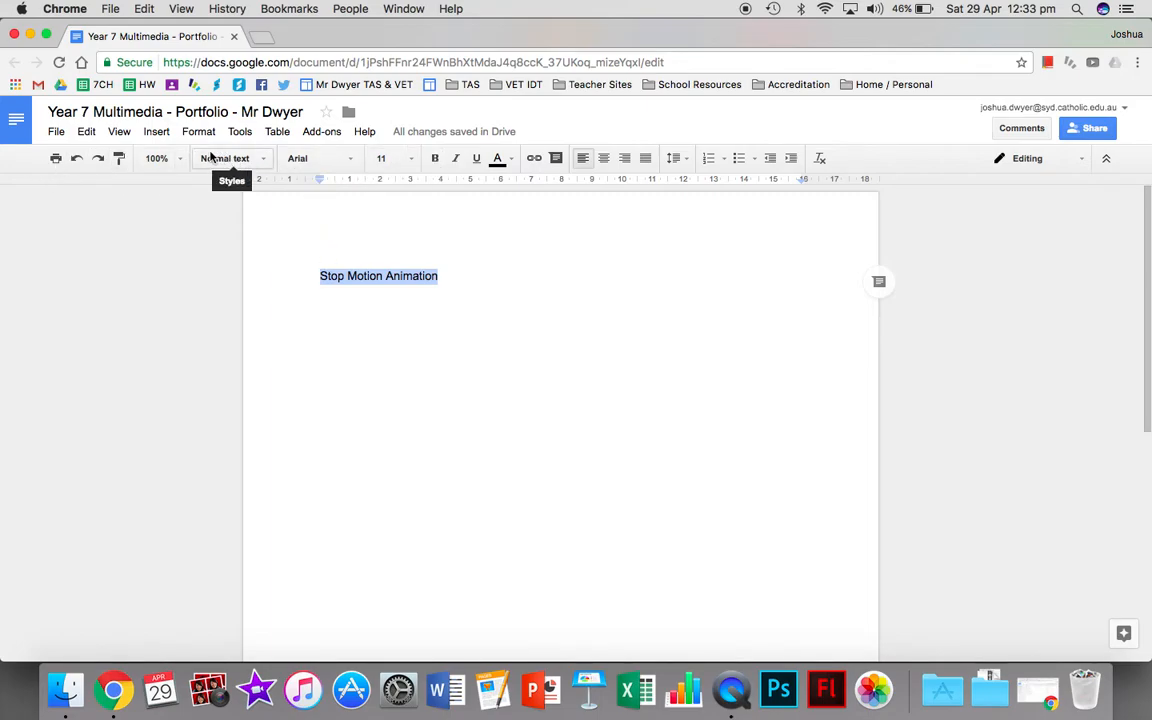
click(264, 160)
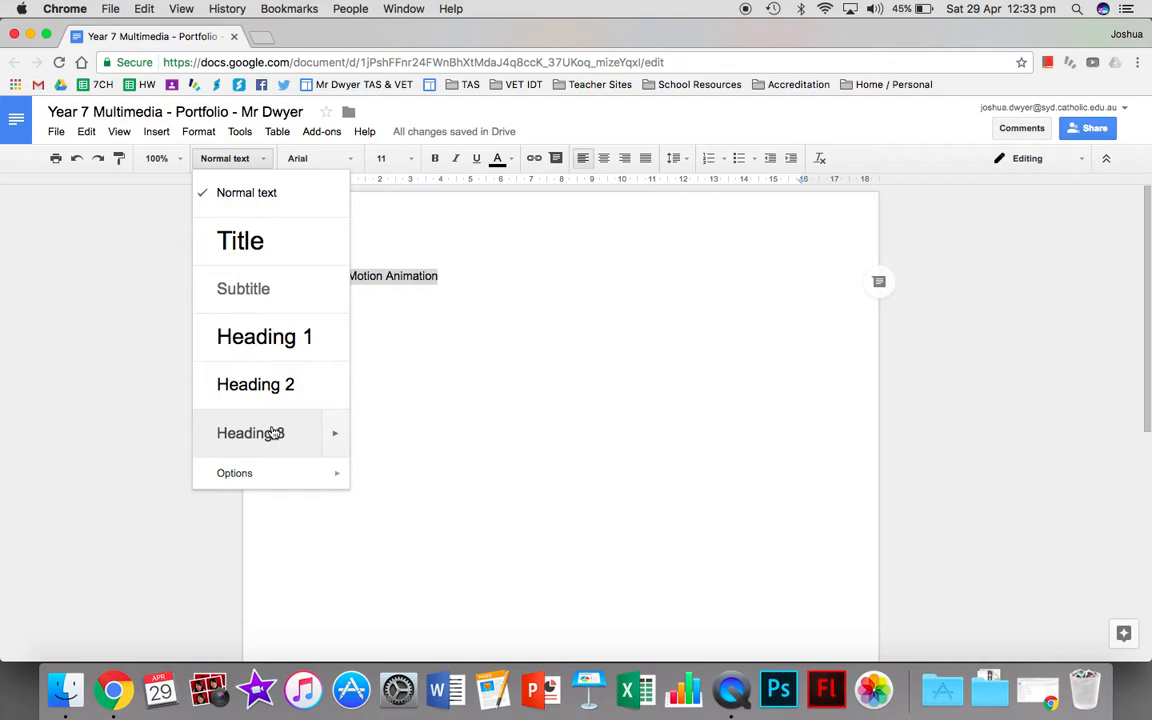
click(253, 259)
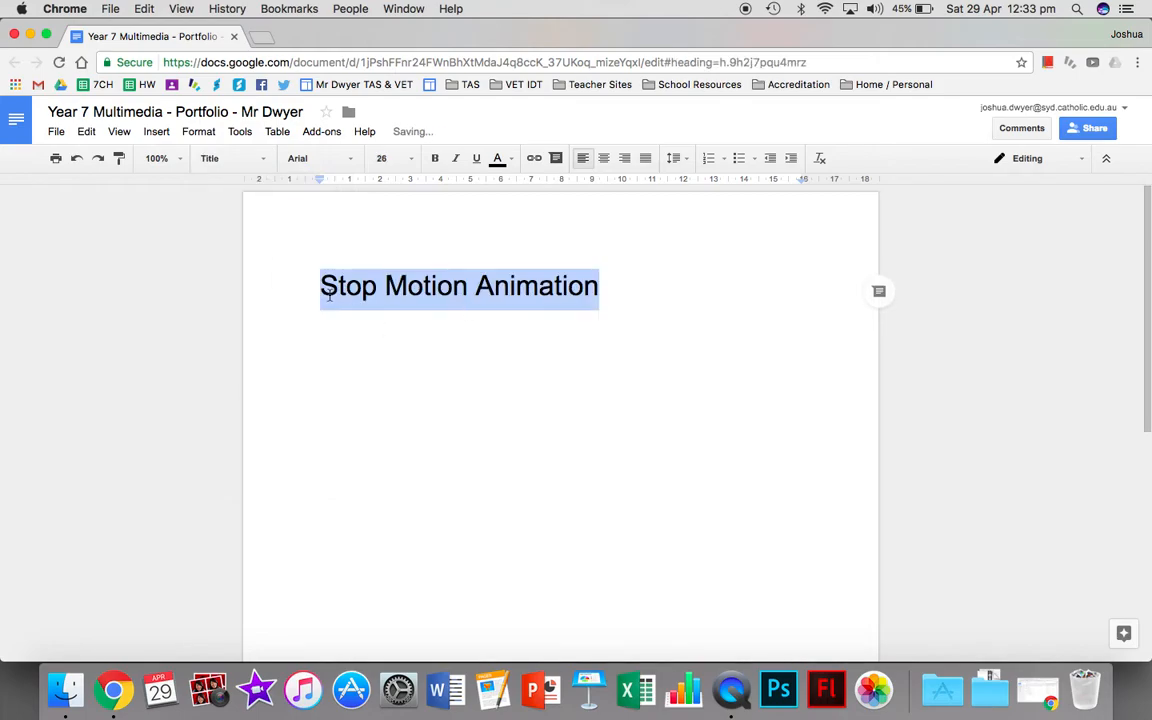
Start a new line in normal text below the "Stop Motion Animation" title.
key(Right)
key(Return)
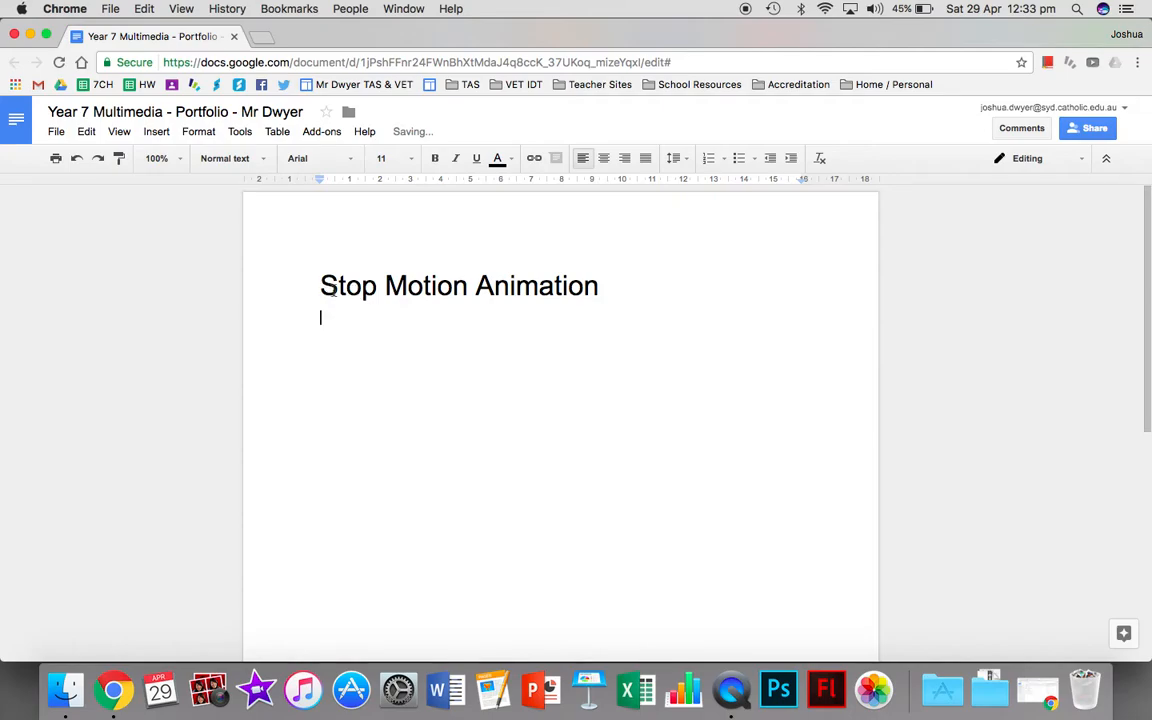
click(348, 286)
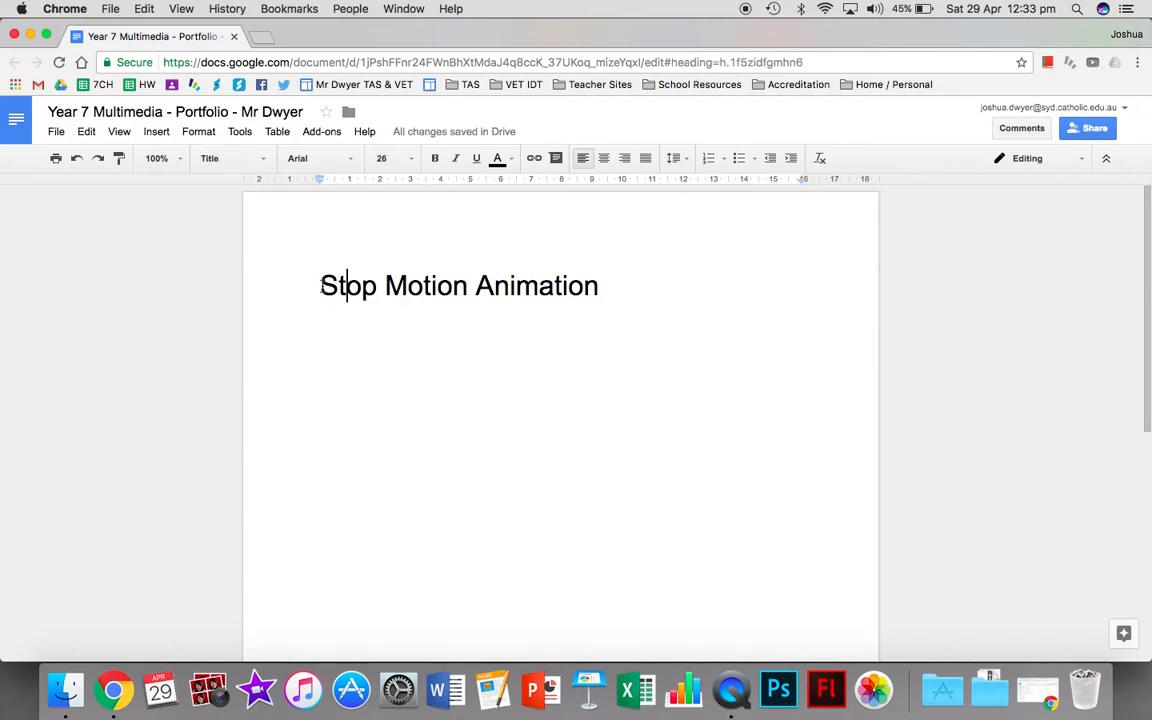
click(408, 286)
click(632, 296)
key(Return)
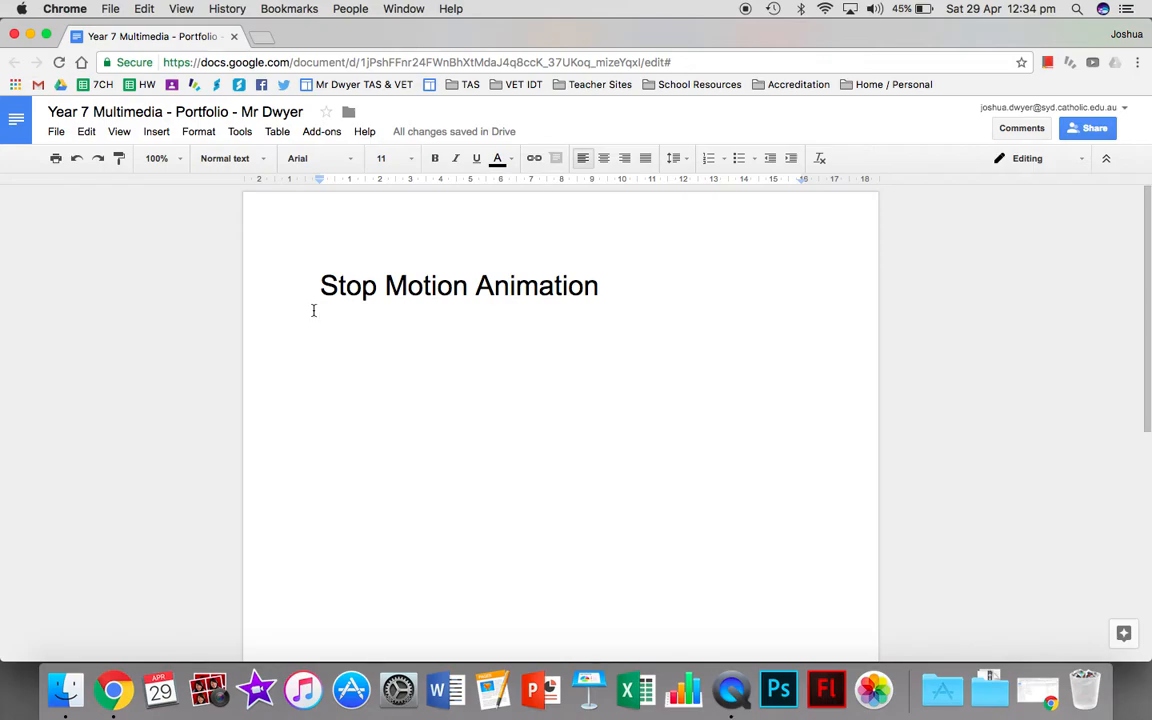
click(255, 160)
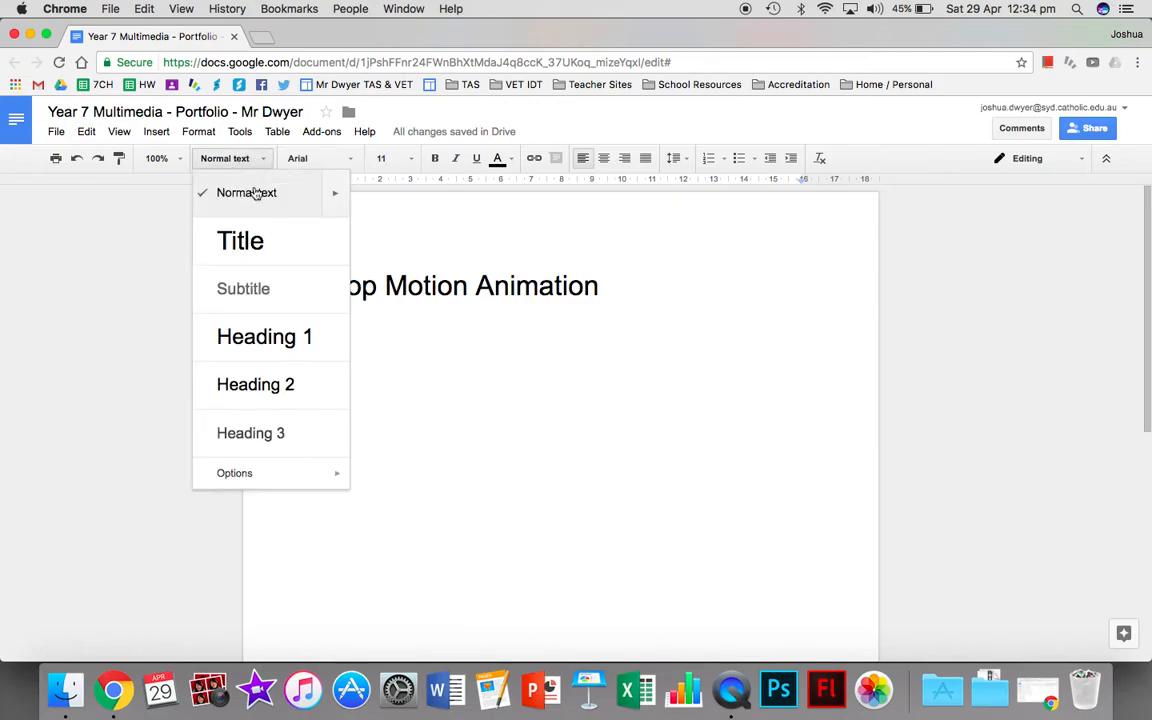
click(418, 407)
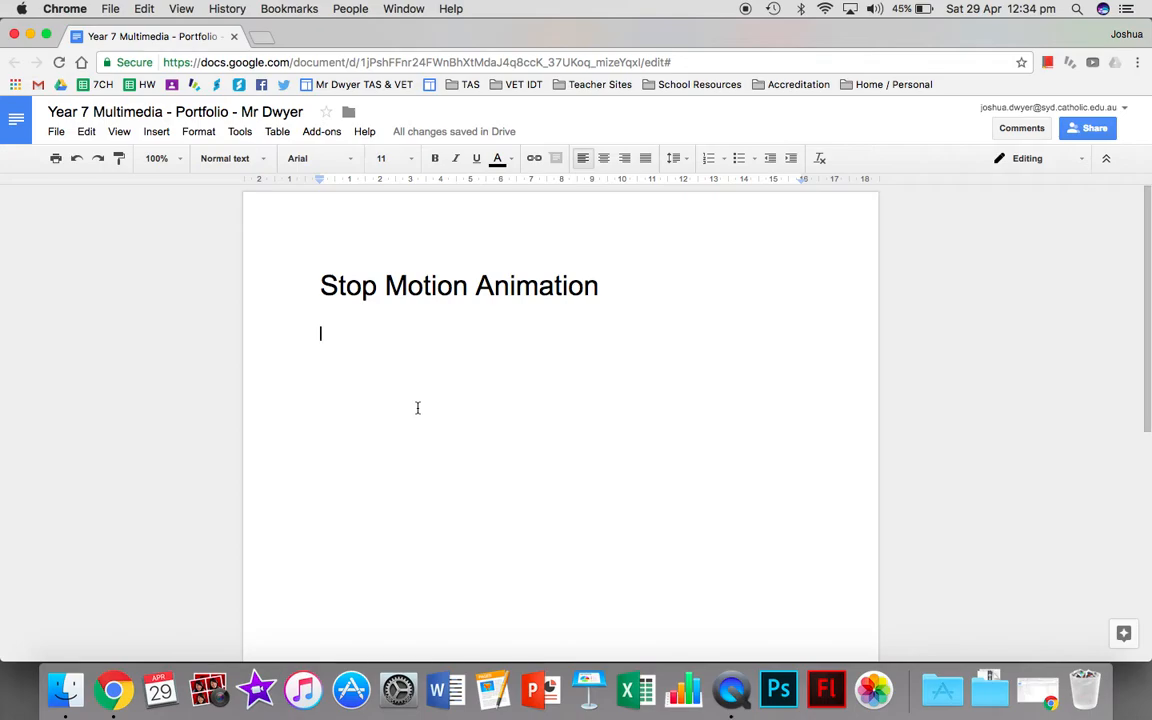
Change the font of the whole "Stop Motion Animation" title to Rock Salt.
drag(317, 286, 598, 287)
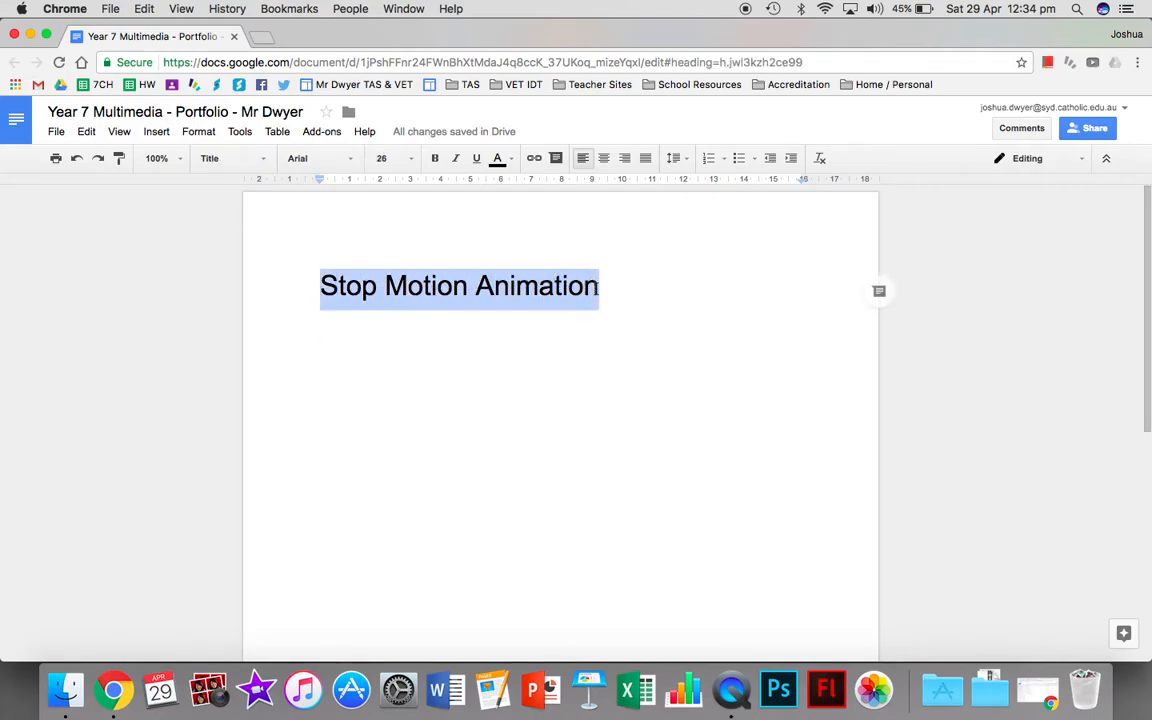
click(350, 164)
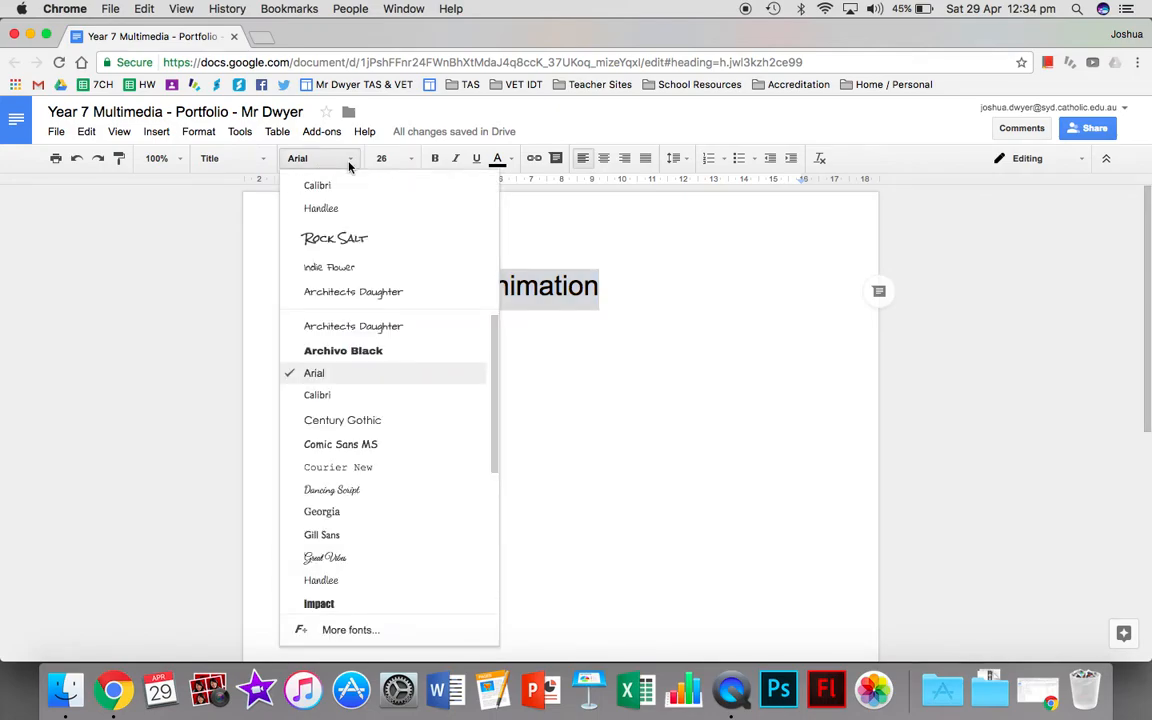
click(359, 242)
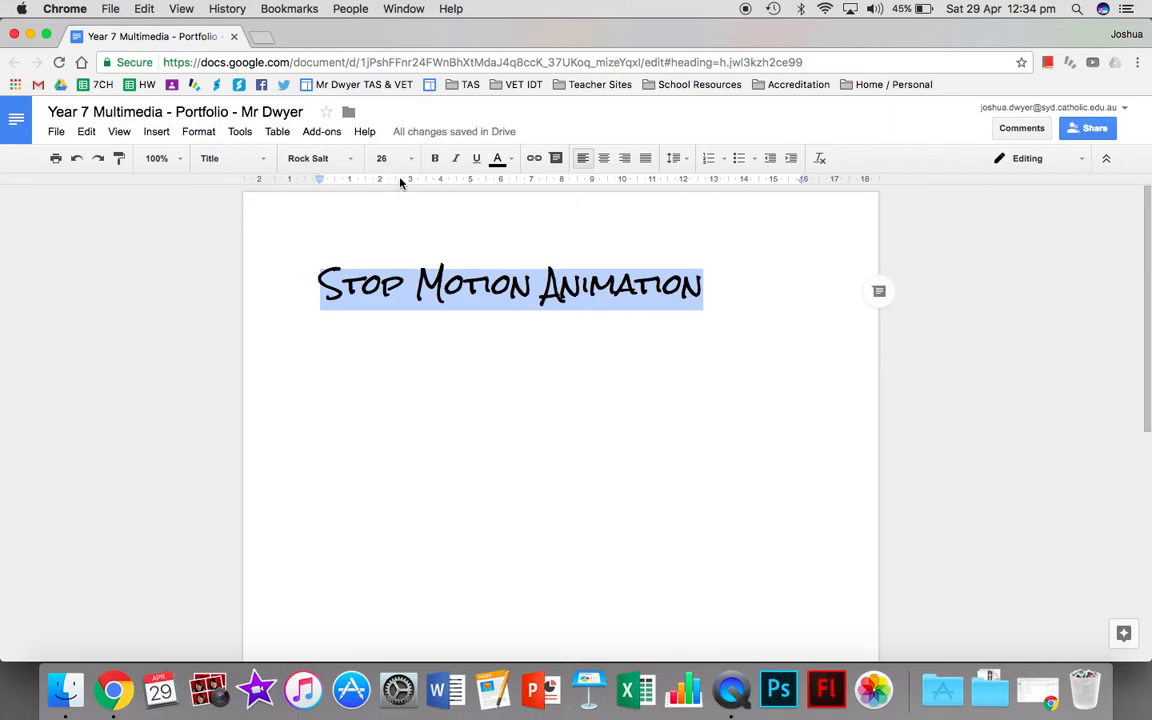
Enter "Sample Title" on the line below the main title and apply the Title style to it.
click(417, 348)
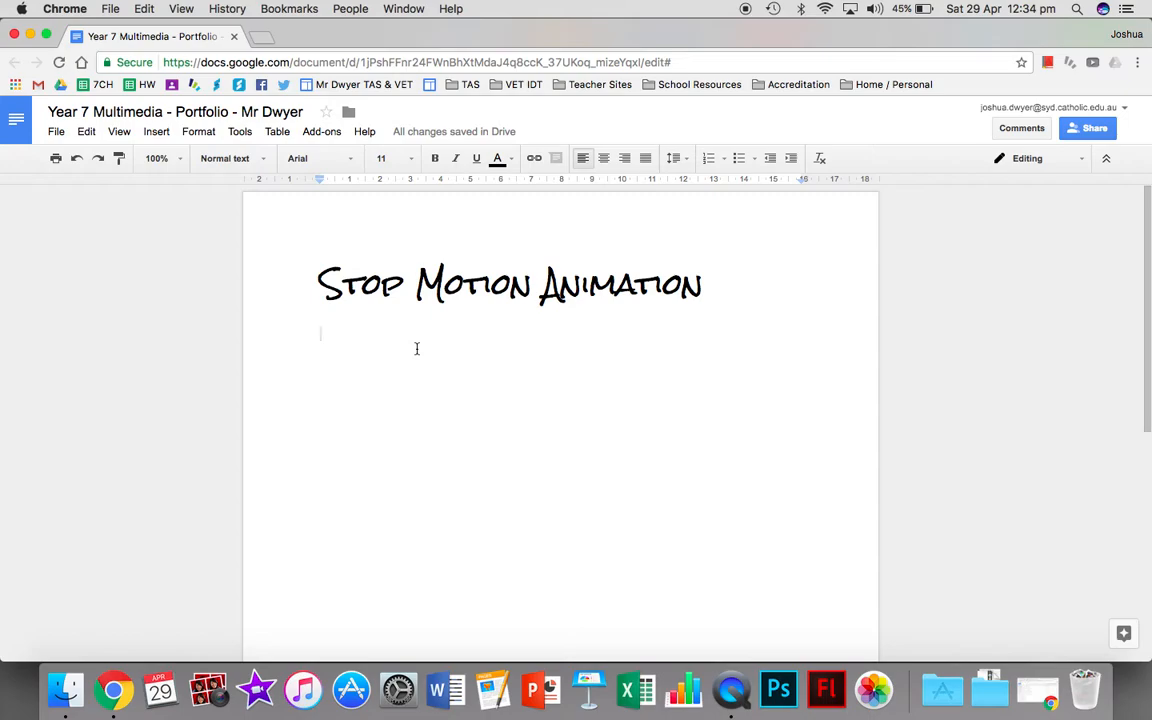
text(Sample Title)
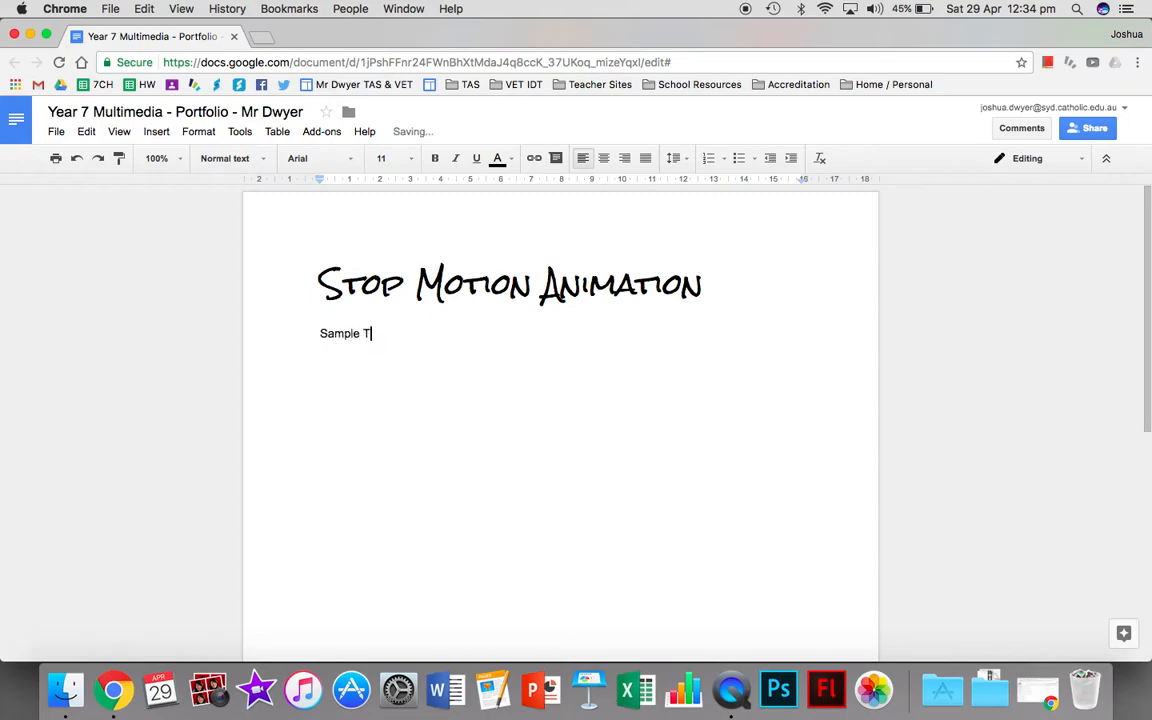
triple_click(321, 333)
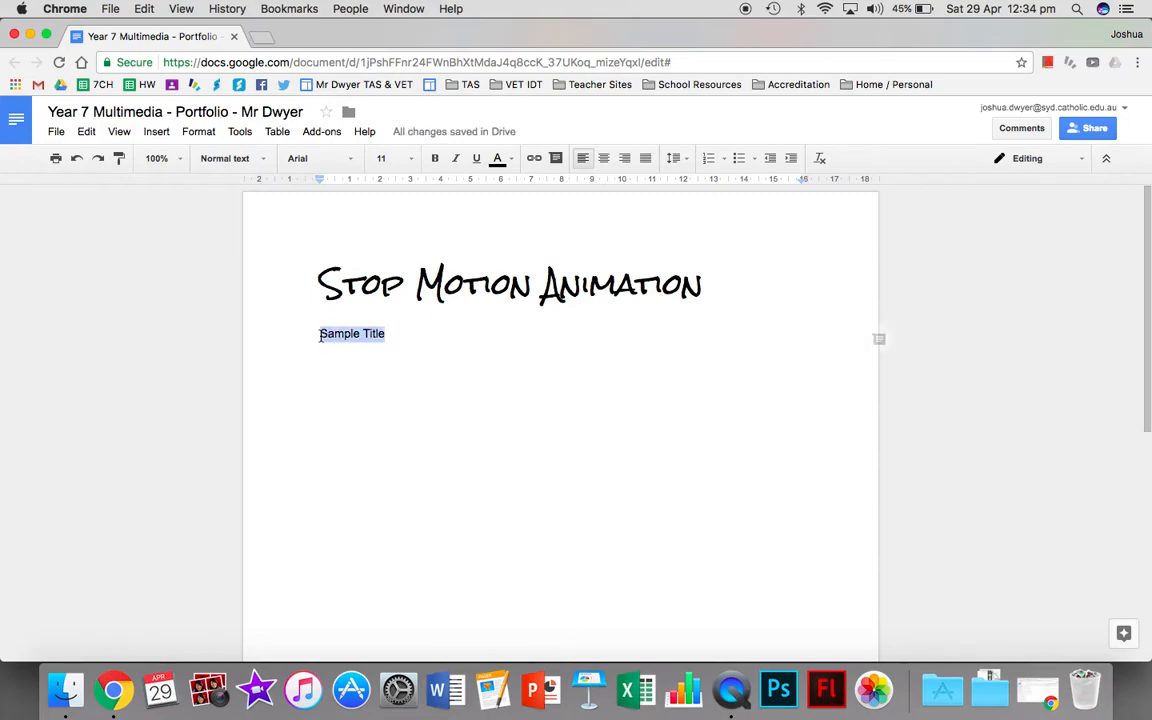
click(236, 159)
click(240, 240)
click(427, 342)
click(320, 343)
drag(329, 343, 473, 342)
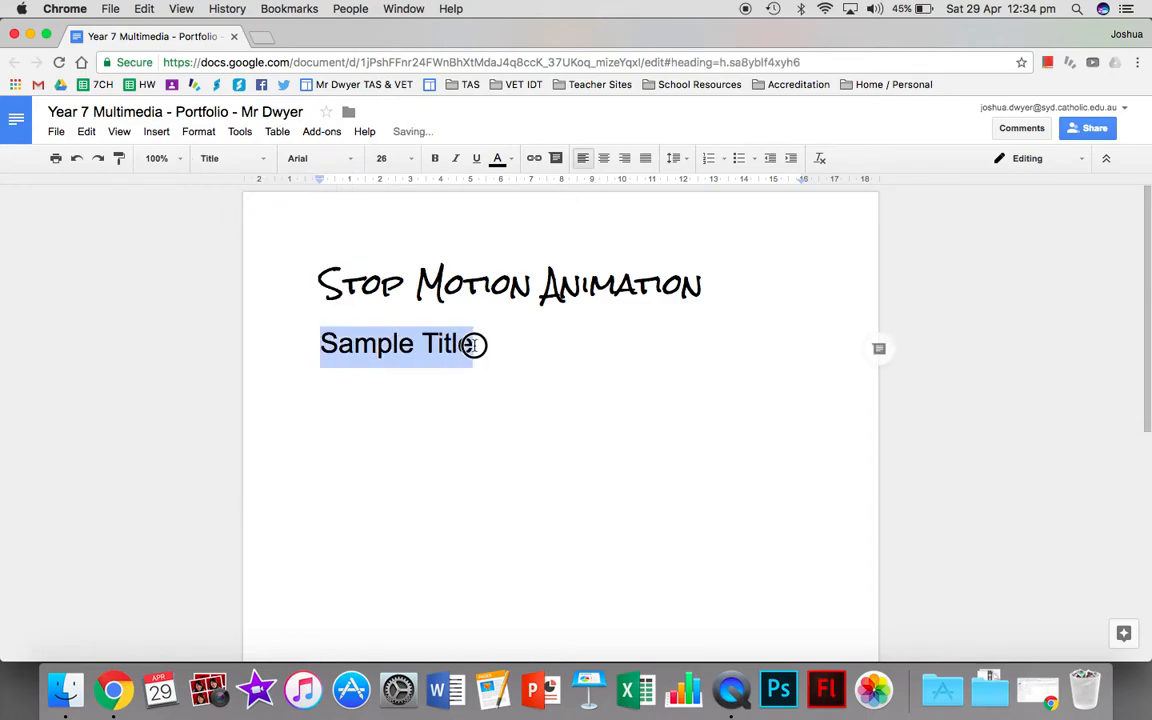
Colour the whole "Stop Motion Animation" title red and set its font size to 30.
click(542, 375)
click(342, 289)
drag(342, 289, 499, 300)
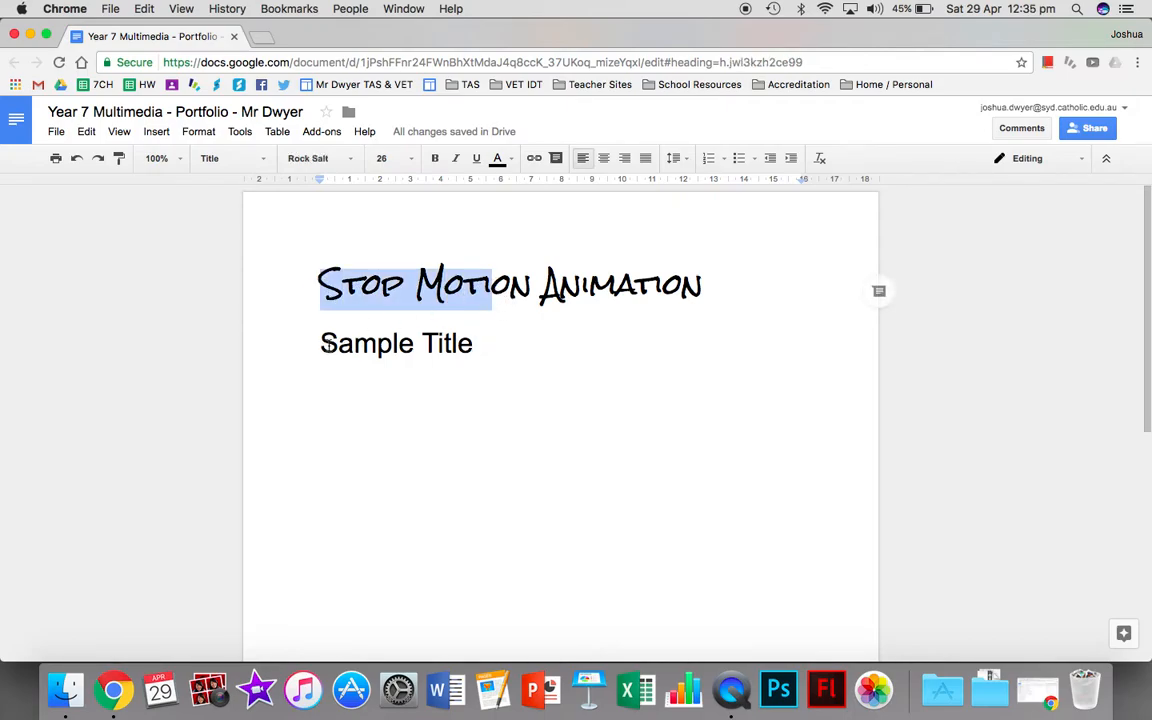
click(319, 318)
drag(321, 290, 708, 284)
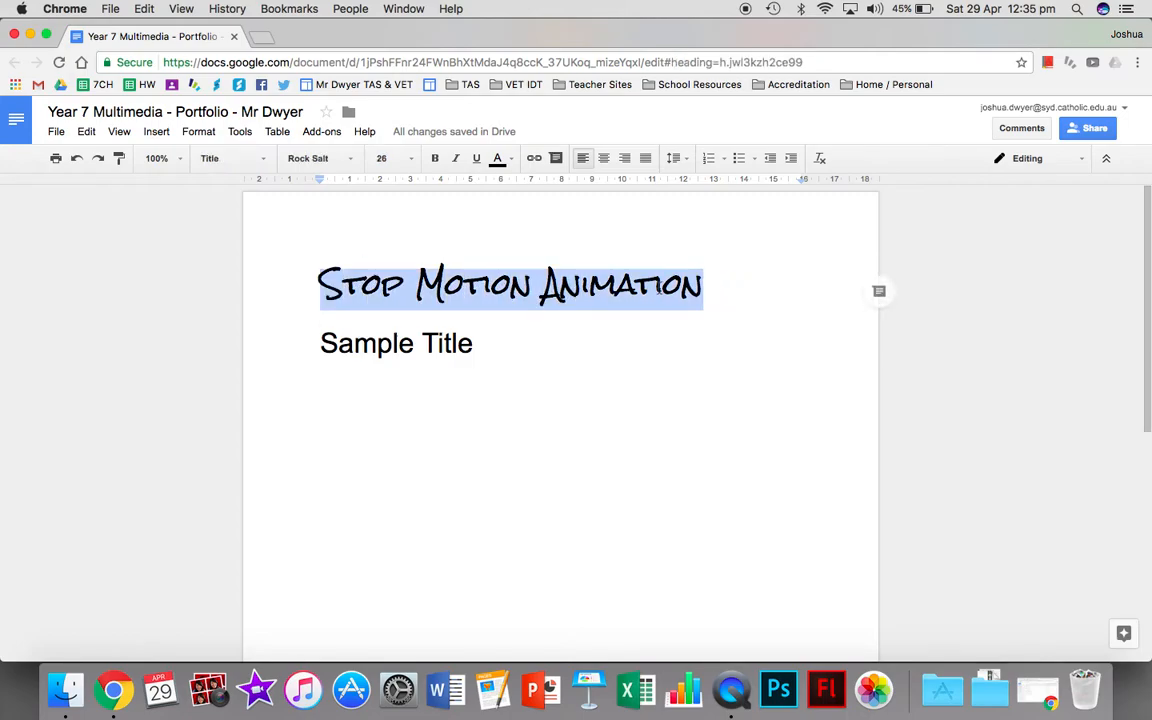
click(498, 158)
click(520, 237)
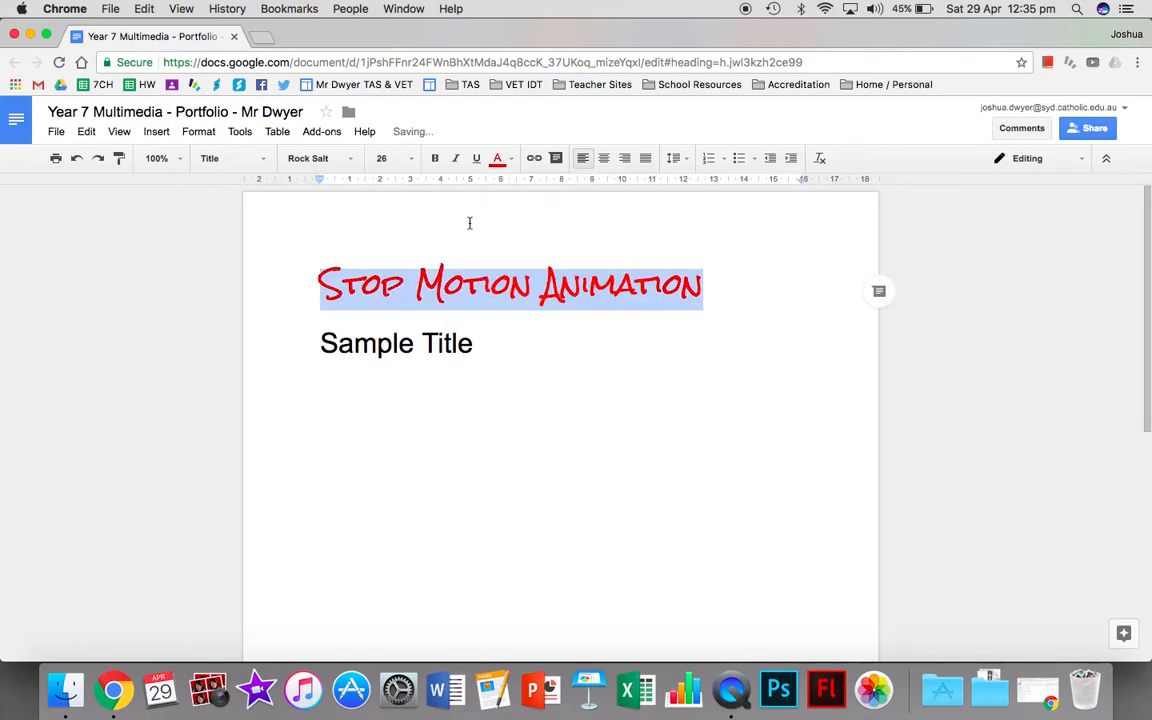
click(410, 158)
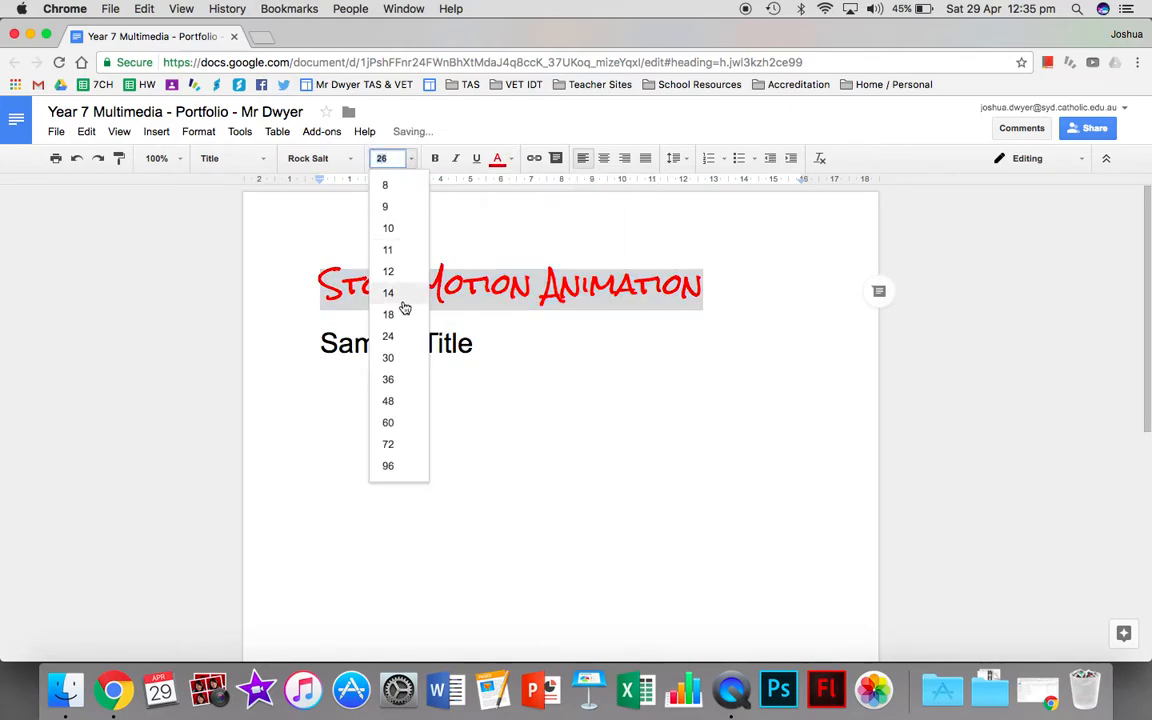
click(400, 358)
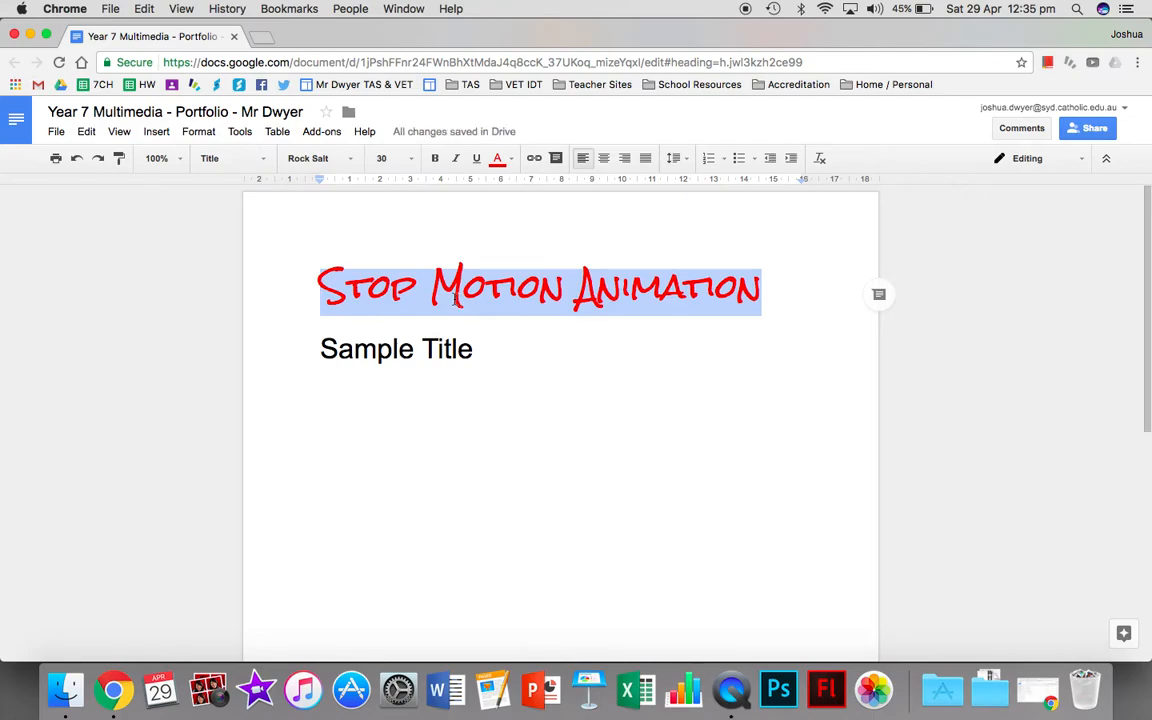
Update the Title style to match the formatting of the selected "Stop Motion Animation" title.
click(264, 166)
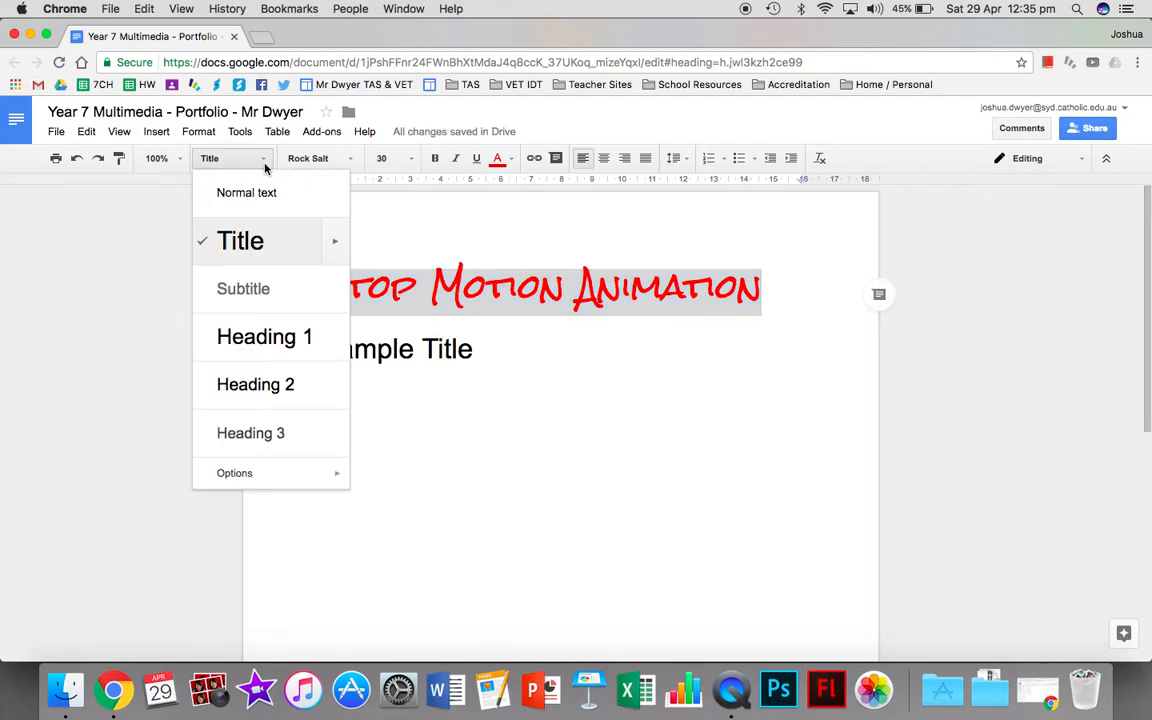
click(337, 249)
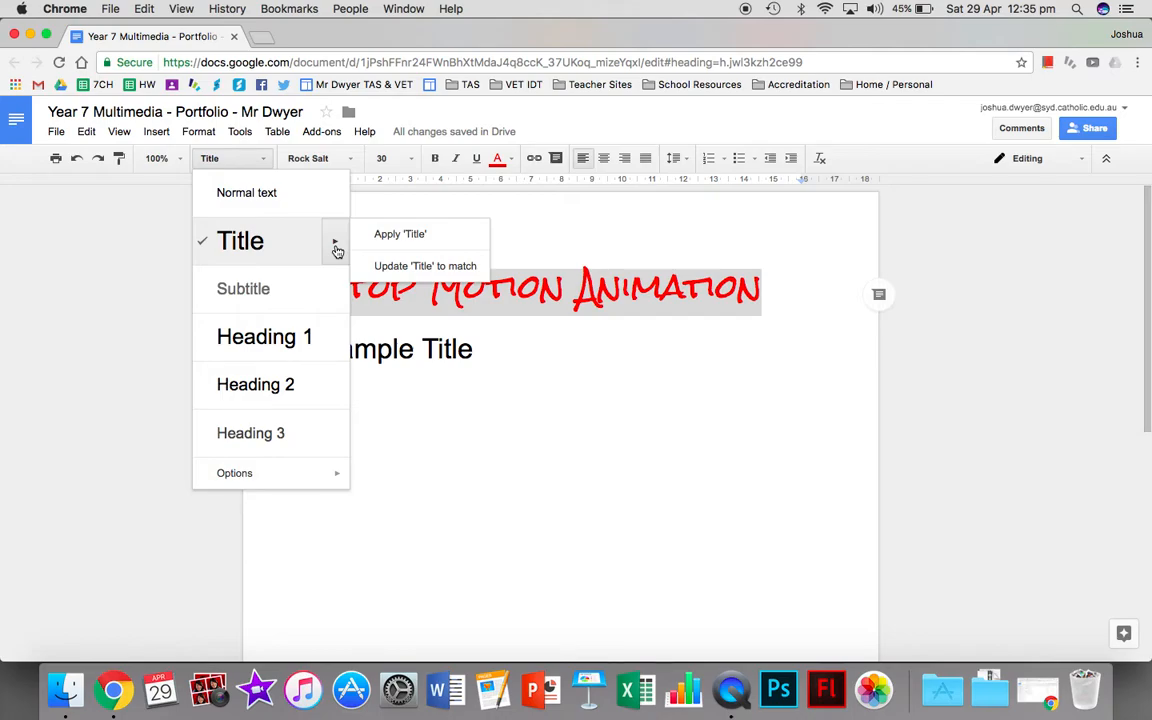
click(401, 266)
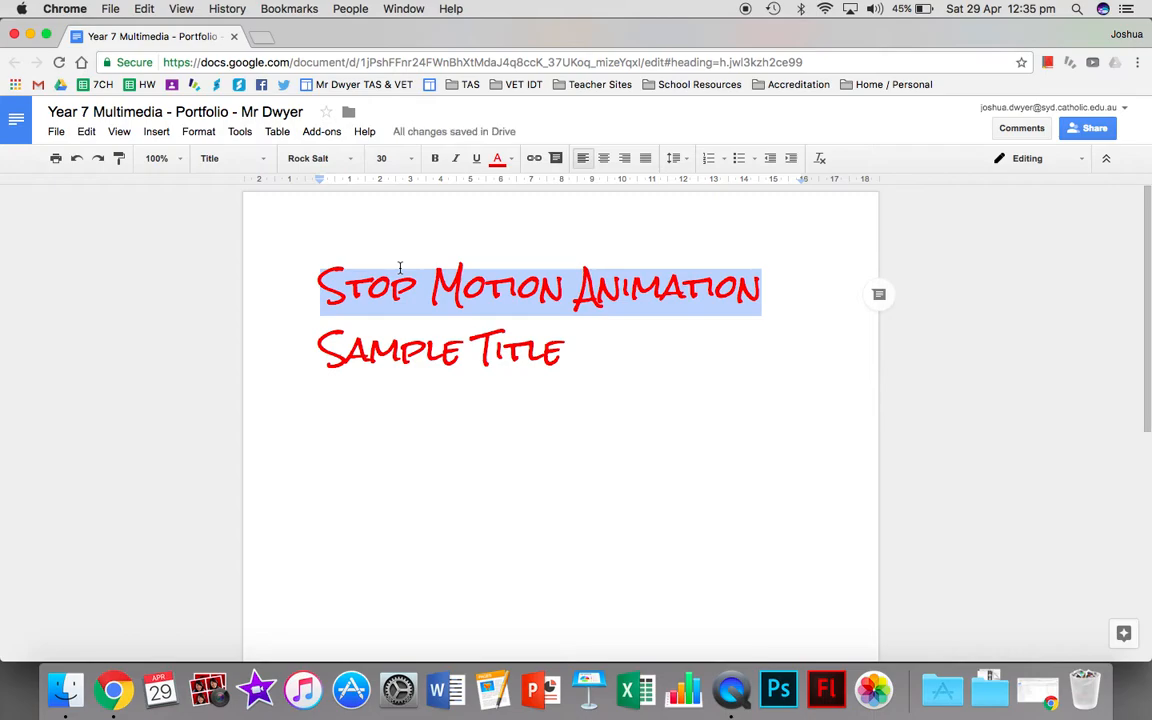
Return the "Sample Title" line to Normal text and delete its text, leaving an empty line.
click(562, 354)
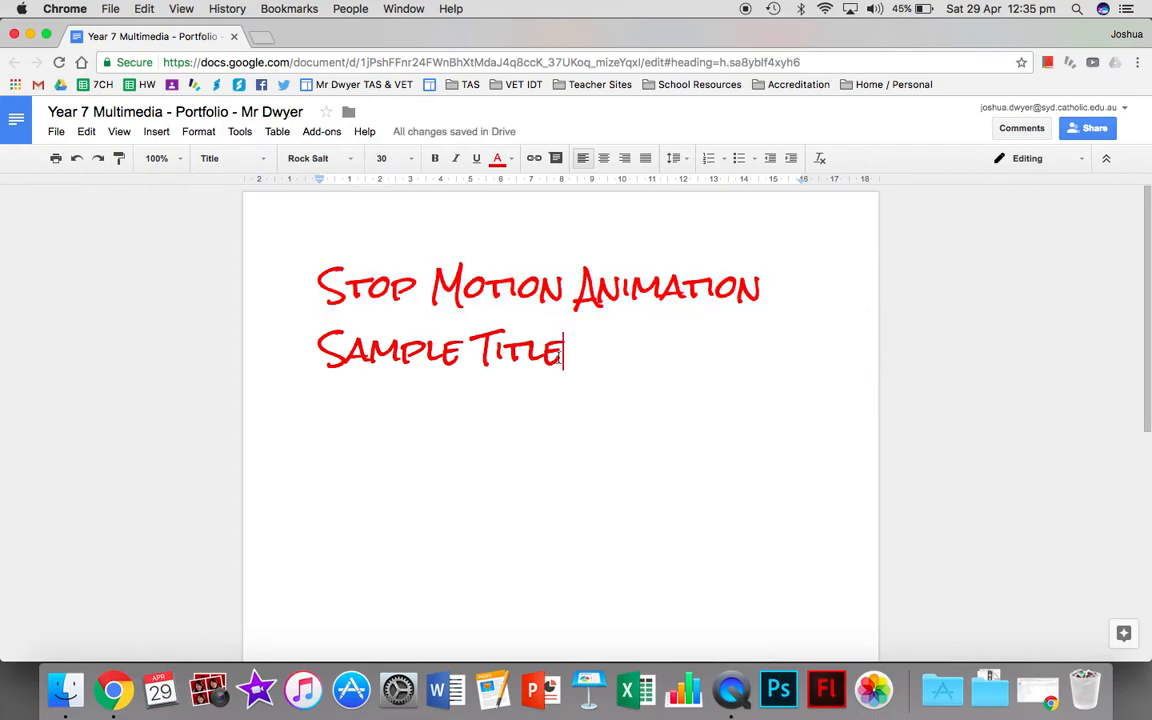
drag(574, 293, 334, 283)
drag(308, 325, 568, 377)
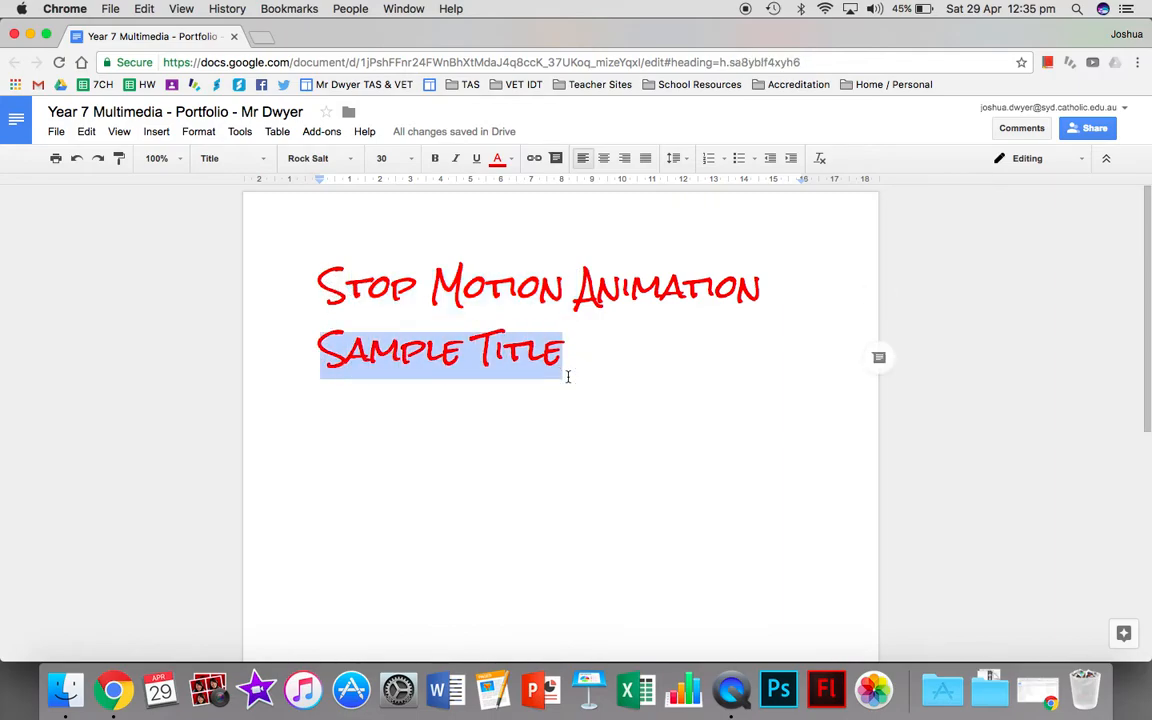
click(252, 158)
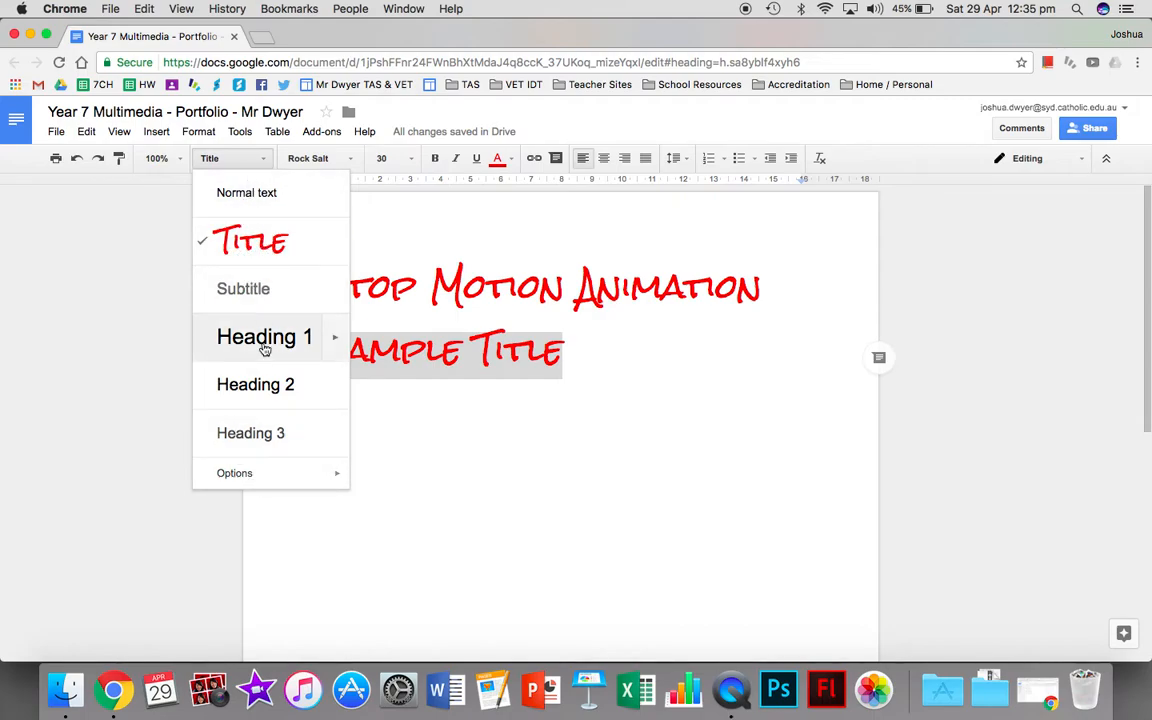
click(218, 193)
key(BackSpace)
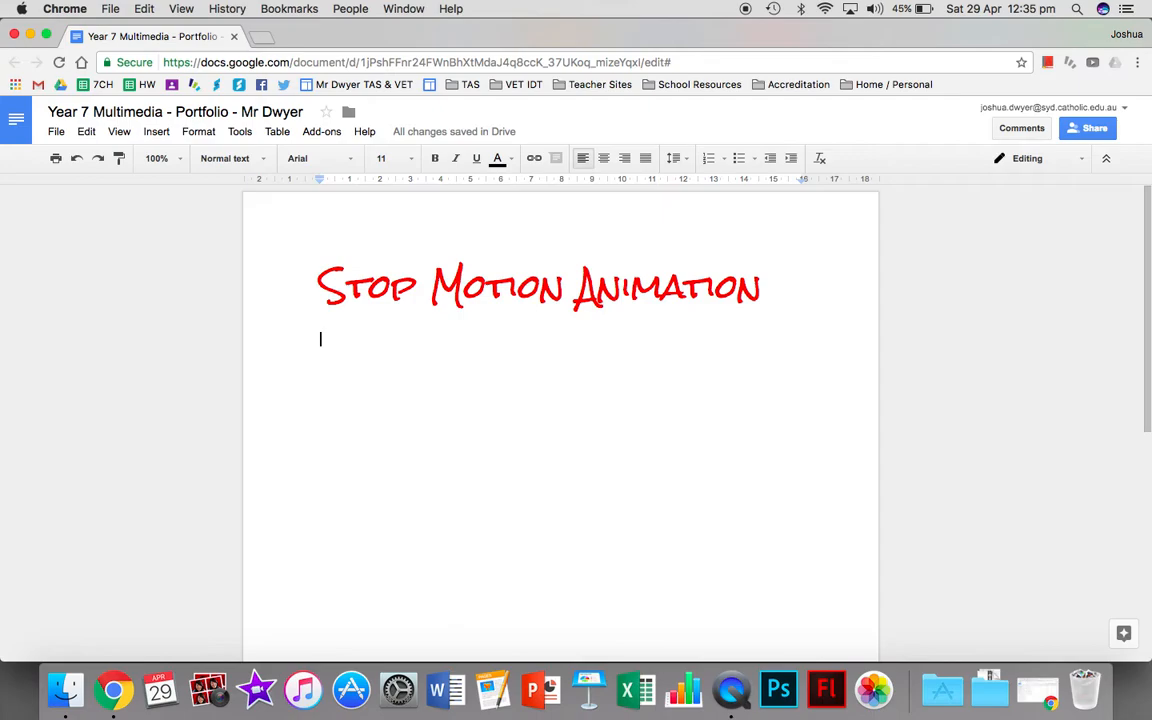
Enter "Year 7 Multimedia" on the line below the title and apply the Subtitle style to it.
text(Y)
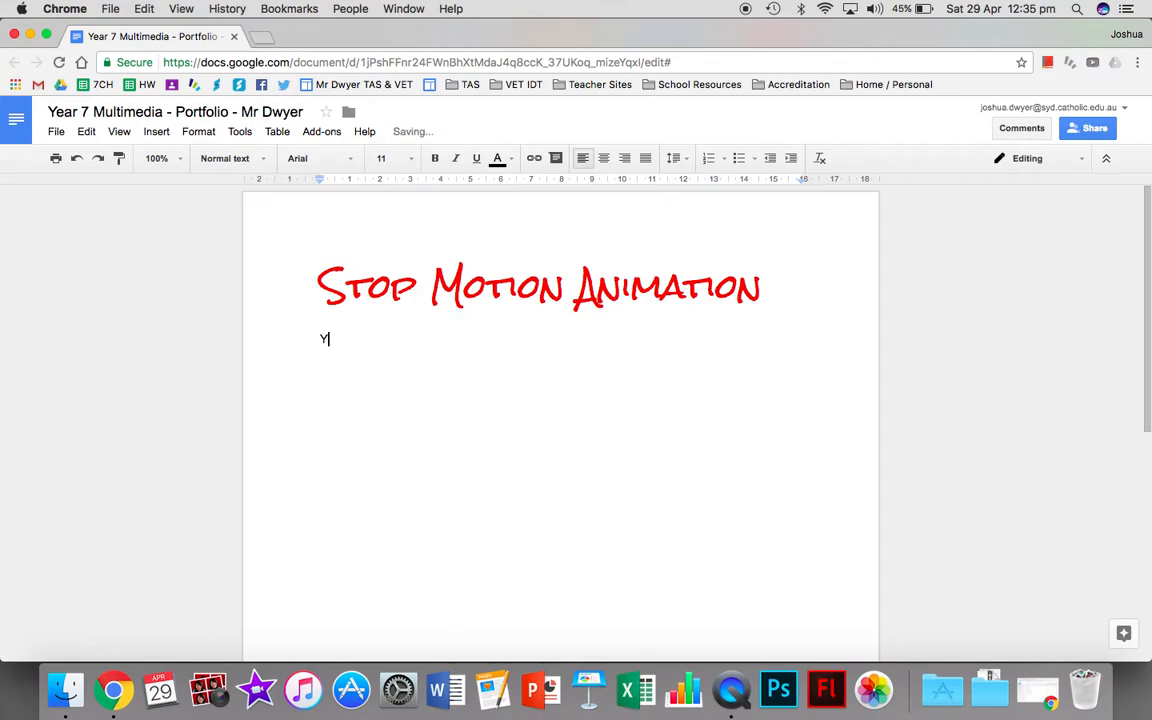
text(ear 7 Multimedia)
drag(321, 339, 413, 339)
click(247, 158)
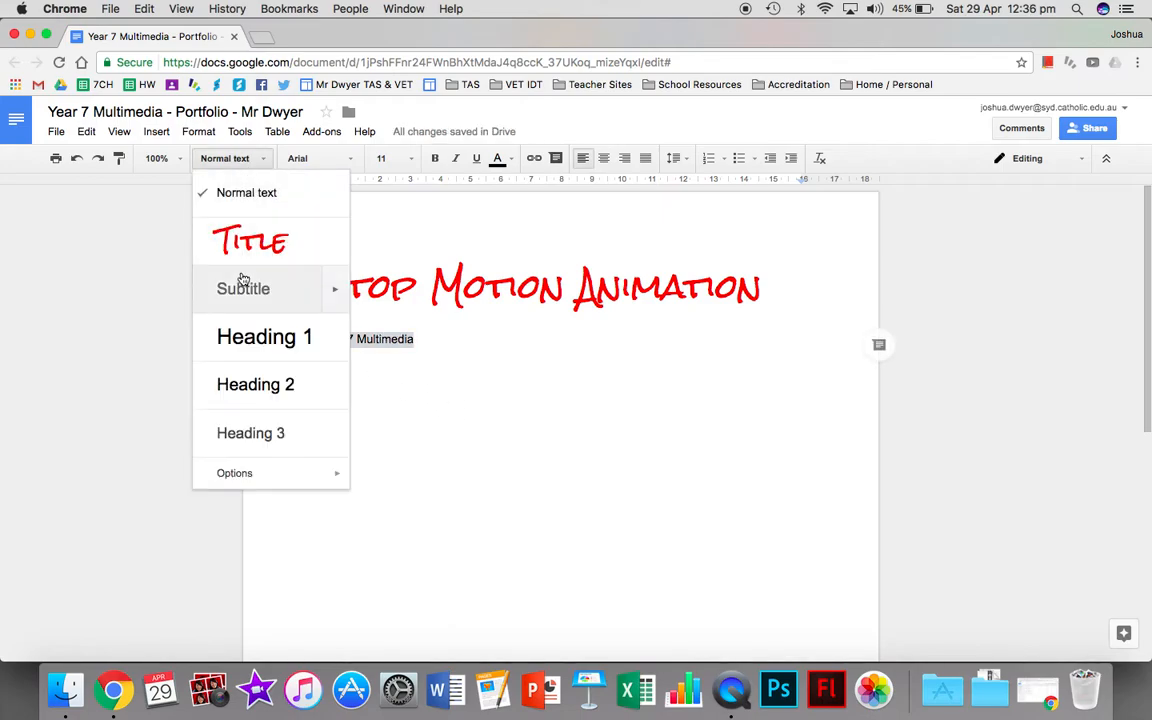
click(243, 288)
Set the "Year 7 Multimedia" line's font to Architects Daughter and update the Subtitle style to match it.
click(461, 340)
drag(461, 340, 309, 334)
click(350, 158)
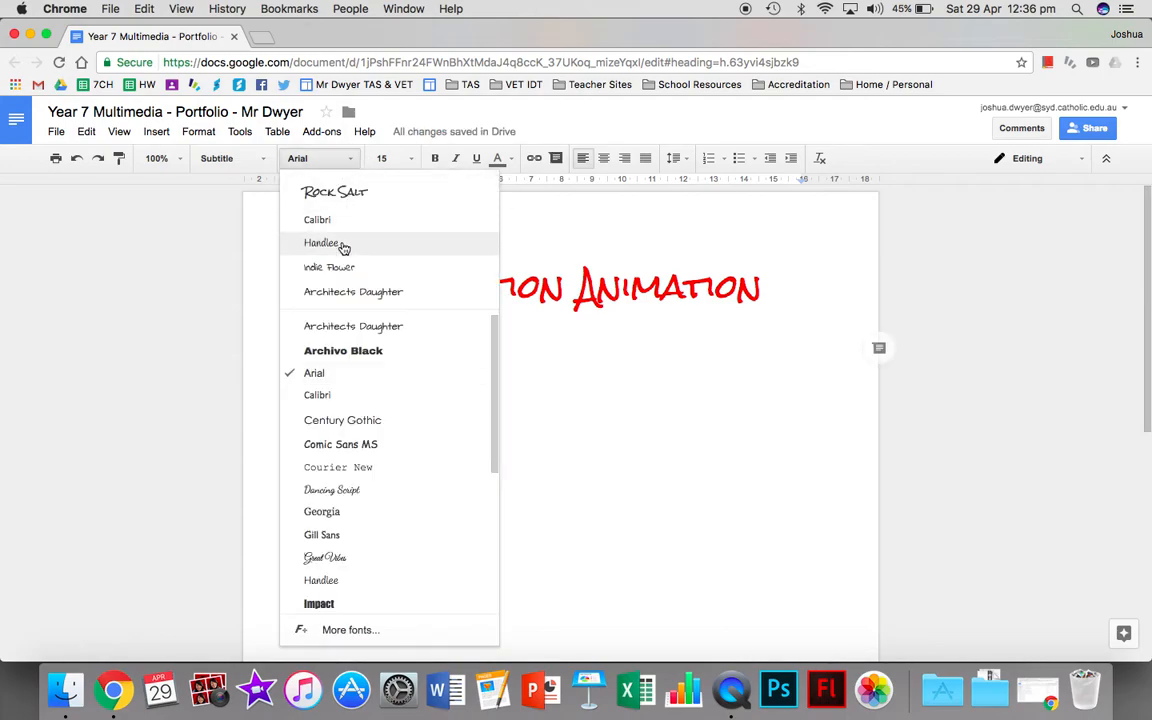
click(325, 326)
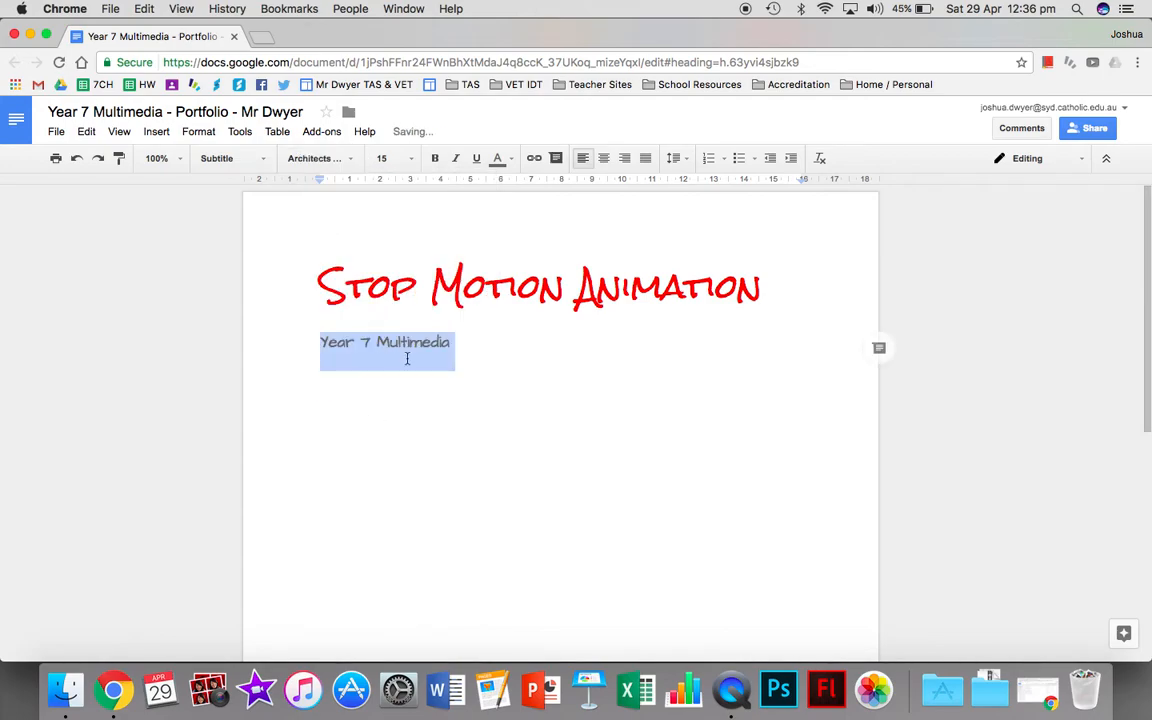
click(265, 168)
click(333, 289)
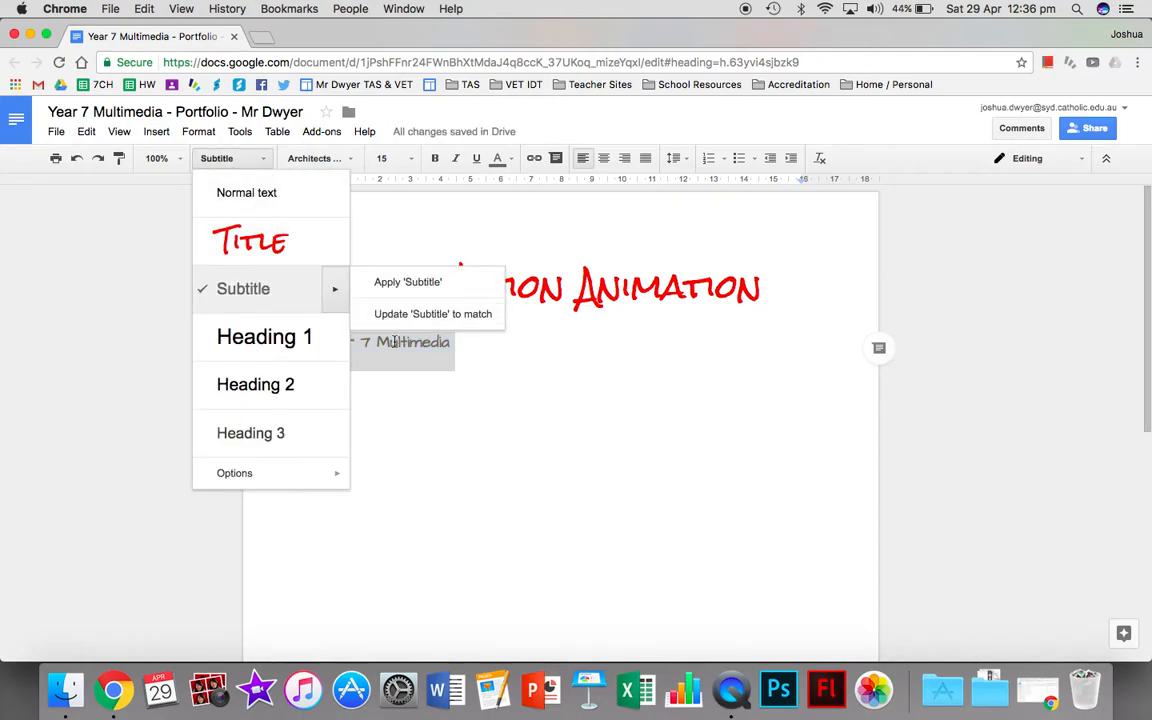
click(433, 313)
click(494, 373)
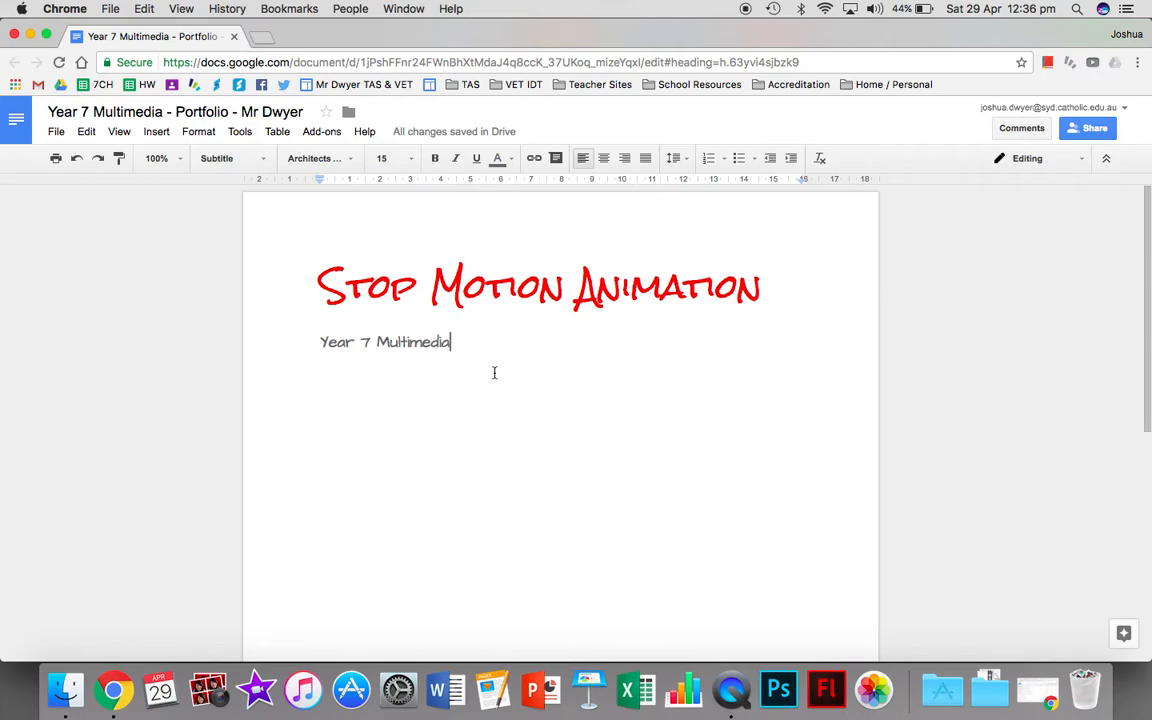
Add several blank lines below the "Year 7 Multimedia" subtitle and delete them again.
scroll(494, 372, down, 1)
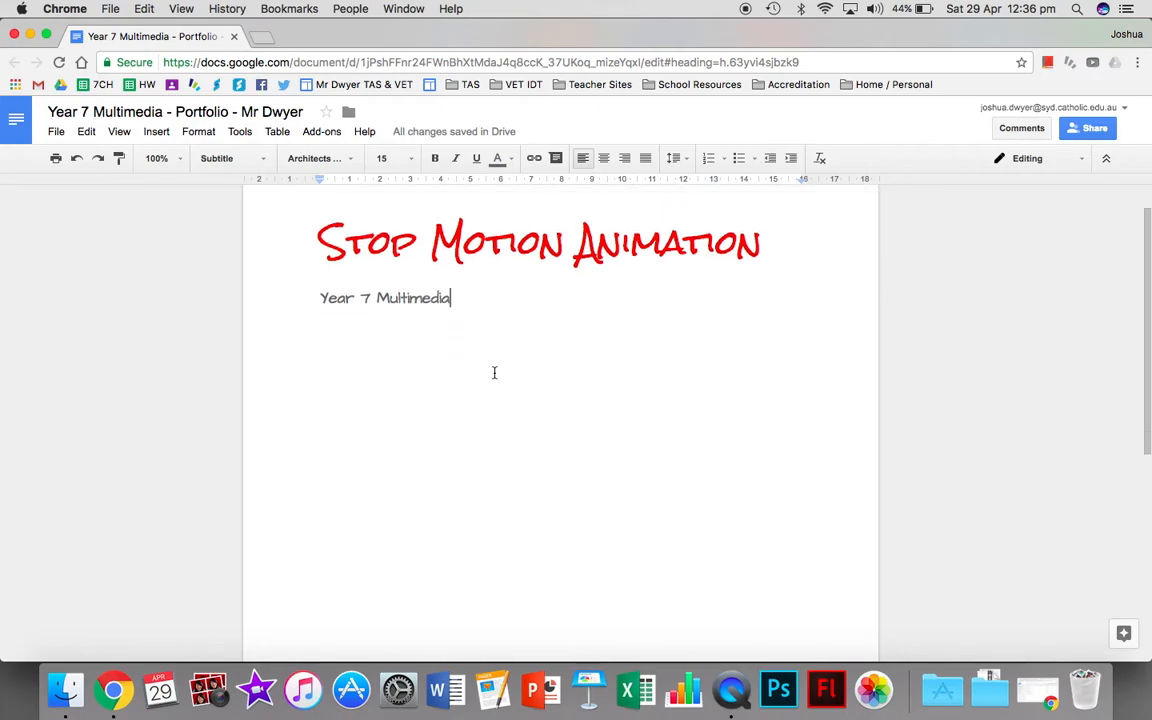
key(Return)
key(Return)
key(Return)
key(Return)
key(Return)
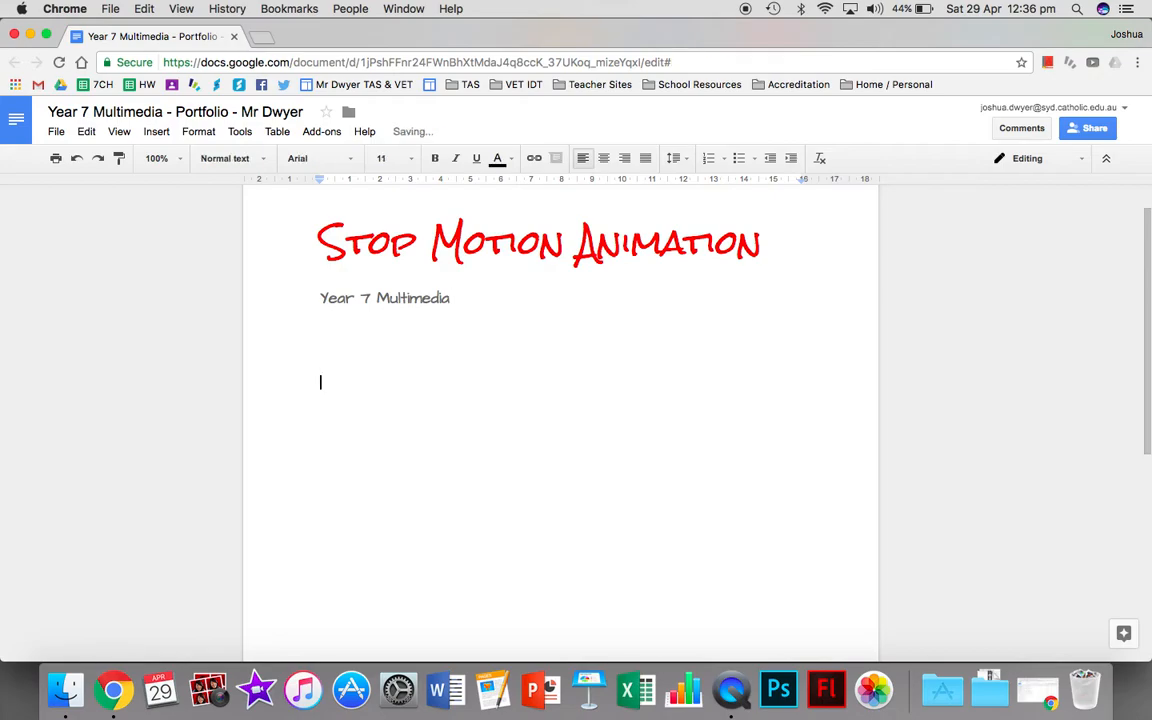
key(Return)
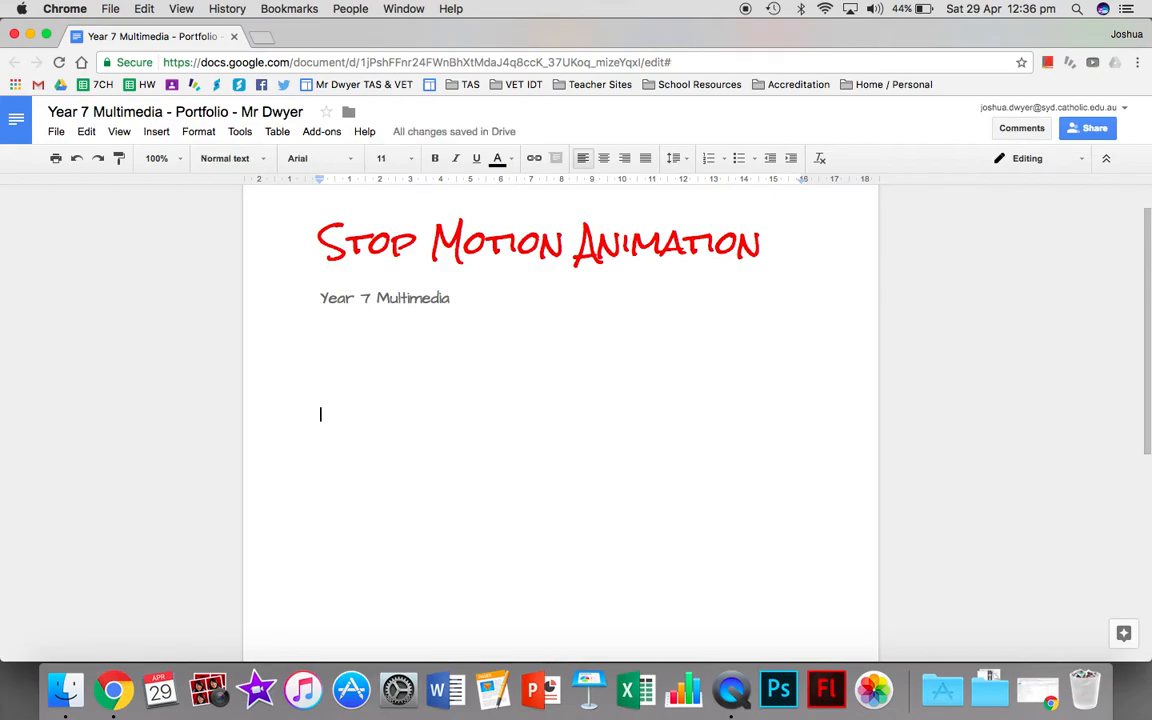
key(BackSpace)
key(BackSpace)
key(BackSpace)
key(BackSpace)
key(BackSpace)
key(BackSpace)
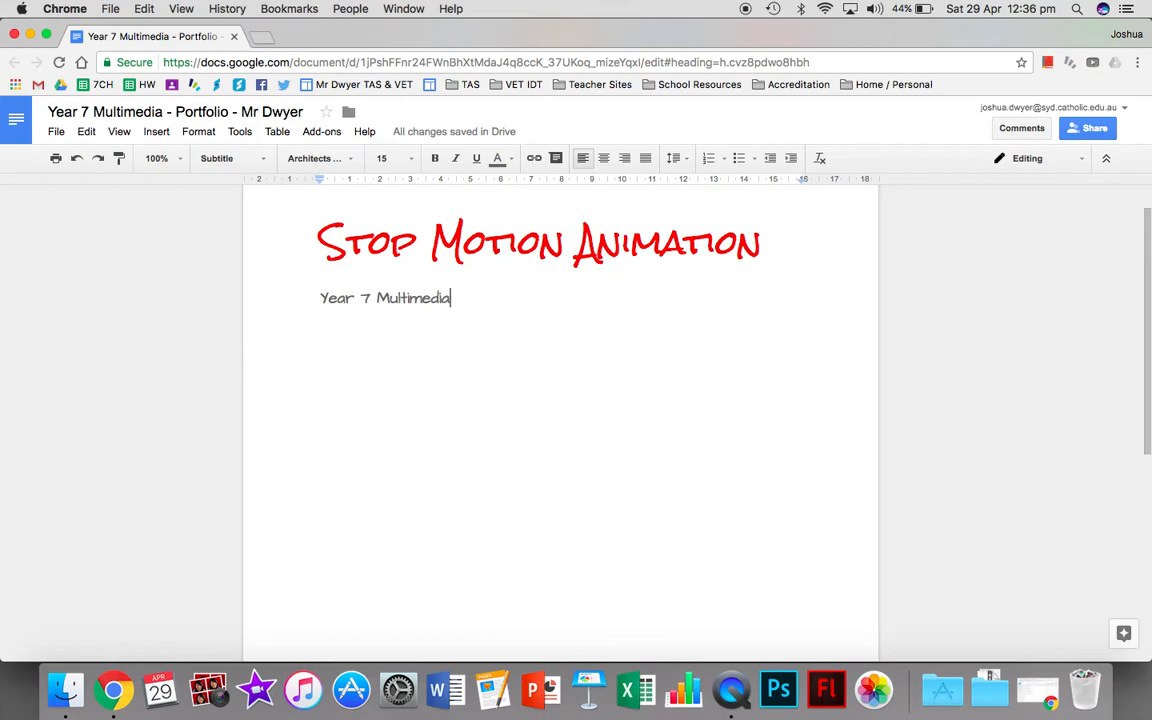
Insert a page break after the "Year 7 Multimedia" subtitle.
key(super+Return)
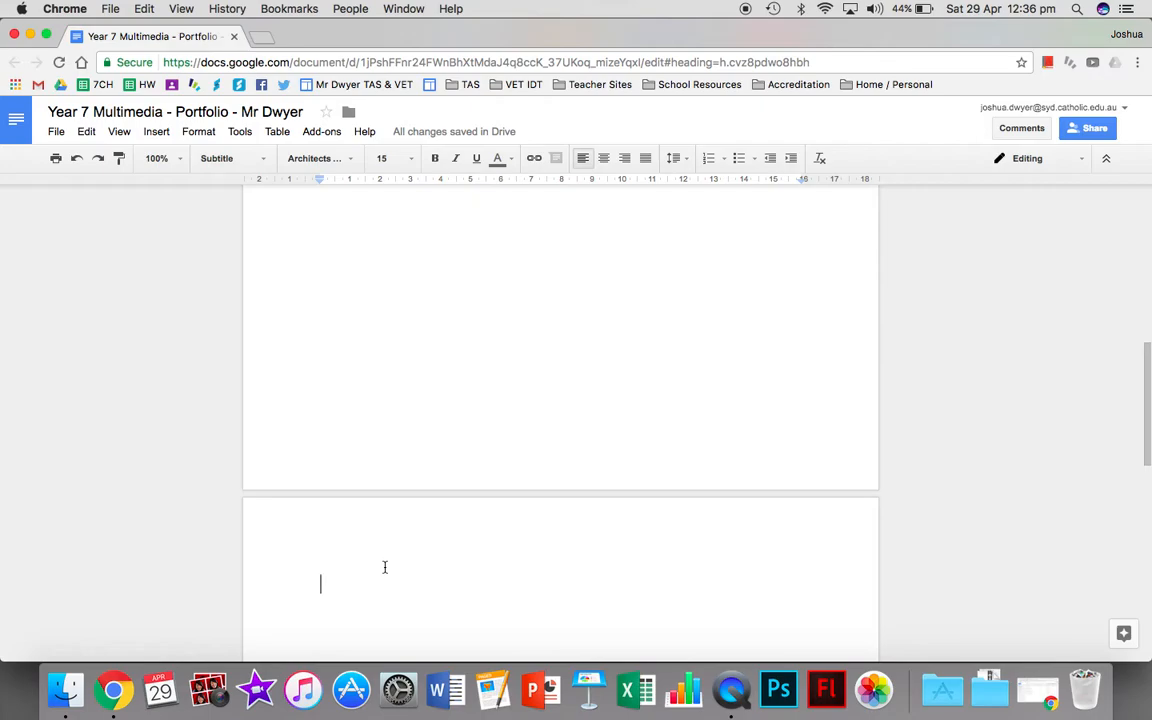
scroll(384, 567, up, 10)
click(525, 288)
click(486, 311)
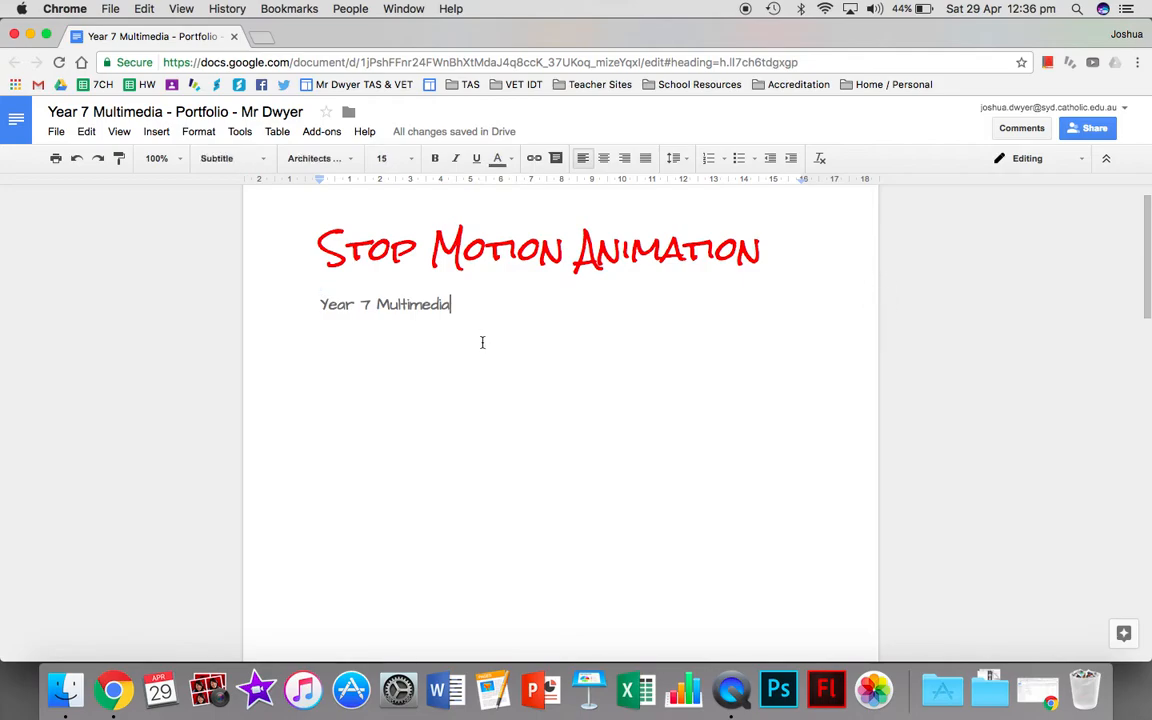
Enter "1.0 Project Proposal" in the Heading 1 style at the start of the new page.
scroll(481, 339, down, 10)
click(411, 478)
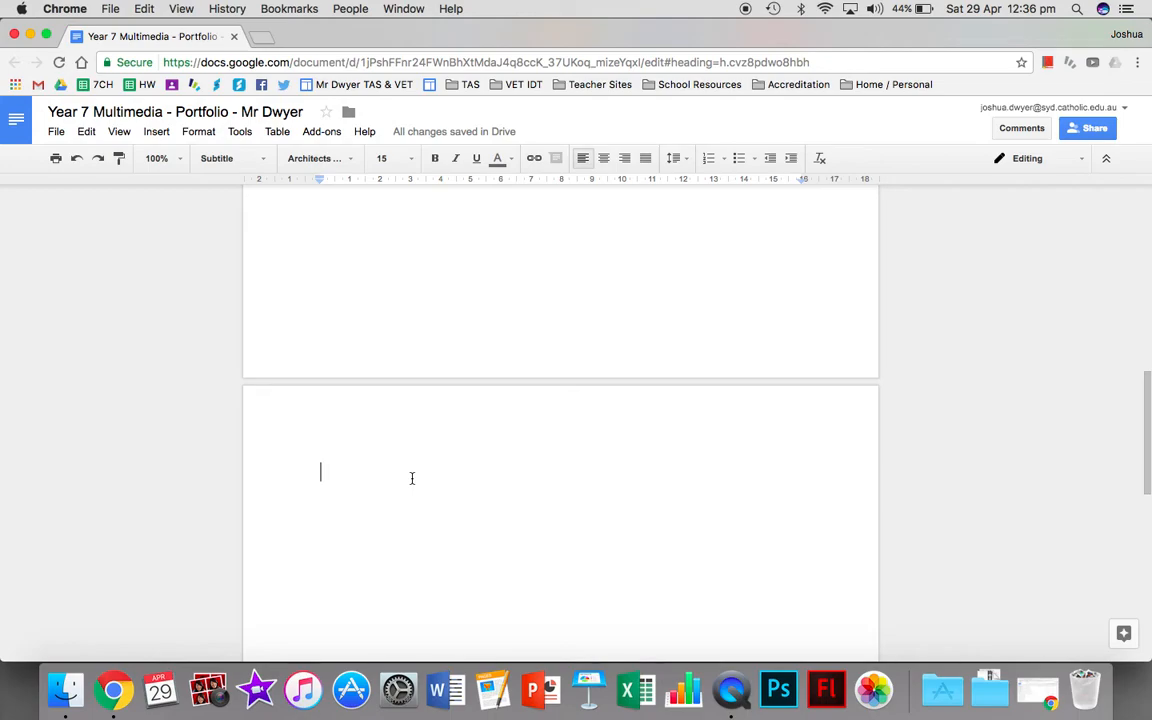
click(255, 159)
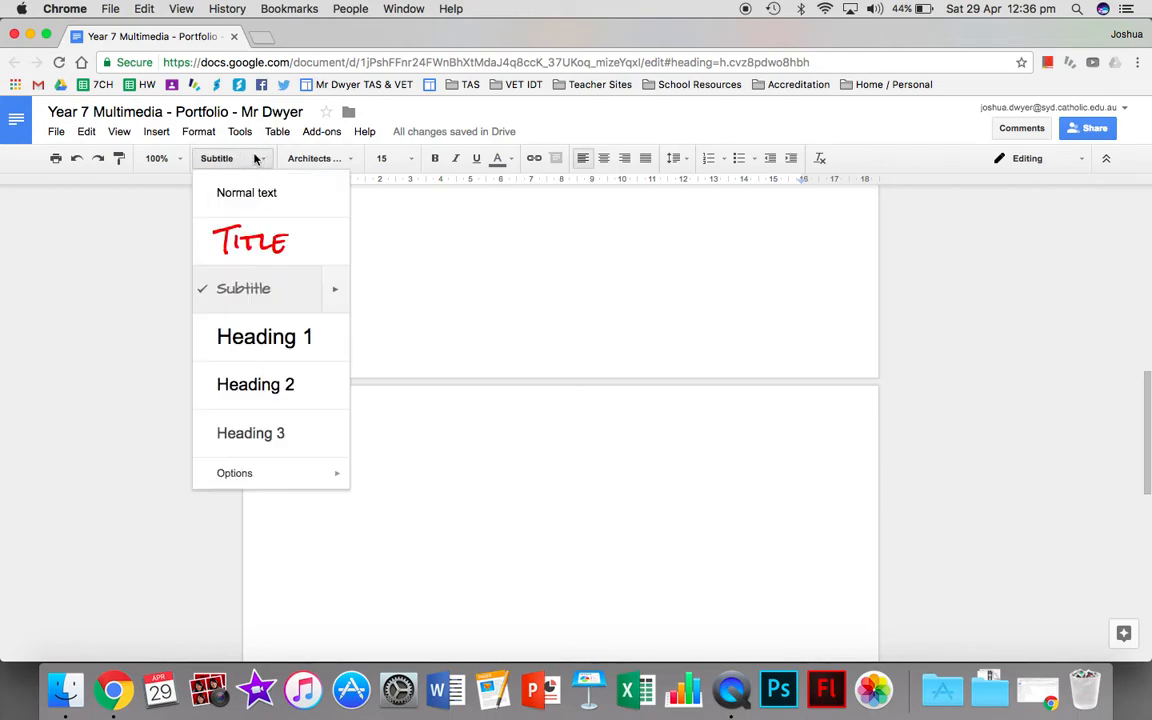
click(255, 337)
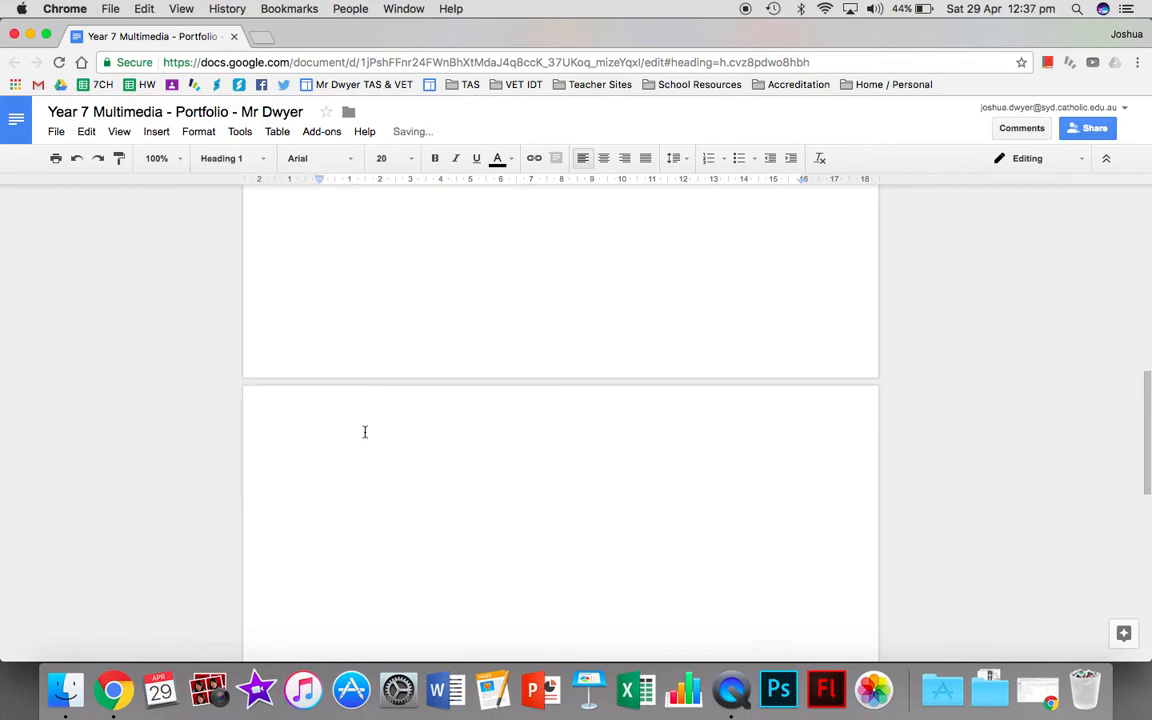
text(1.0 Project P)
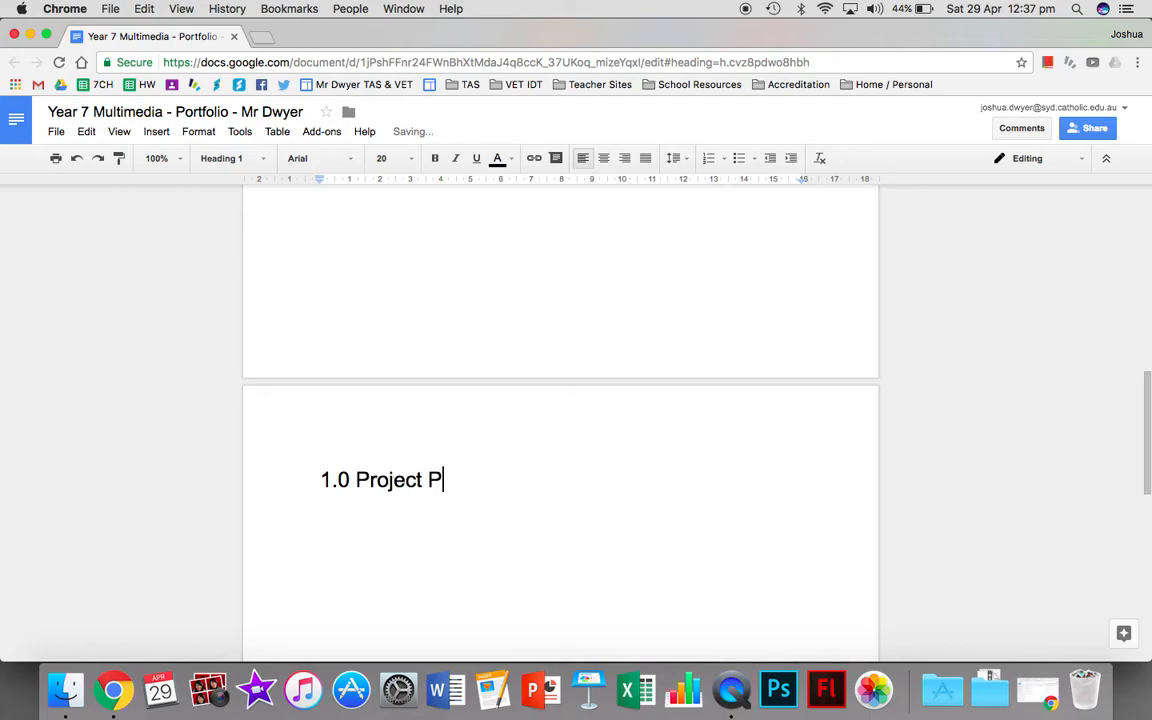
text(roposal)
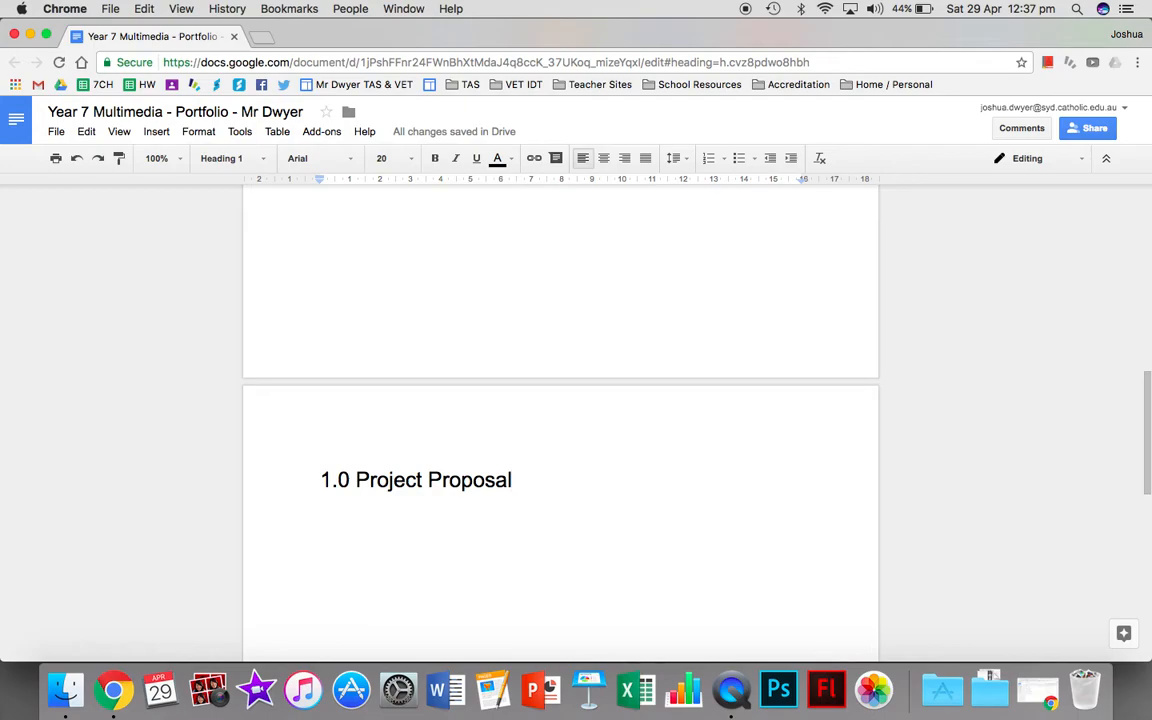
Set the "1.0 Project Proposal" heading's font to Handlee and update the Heading 1 style to match it.
triple_click(326, 479)
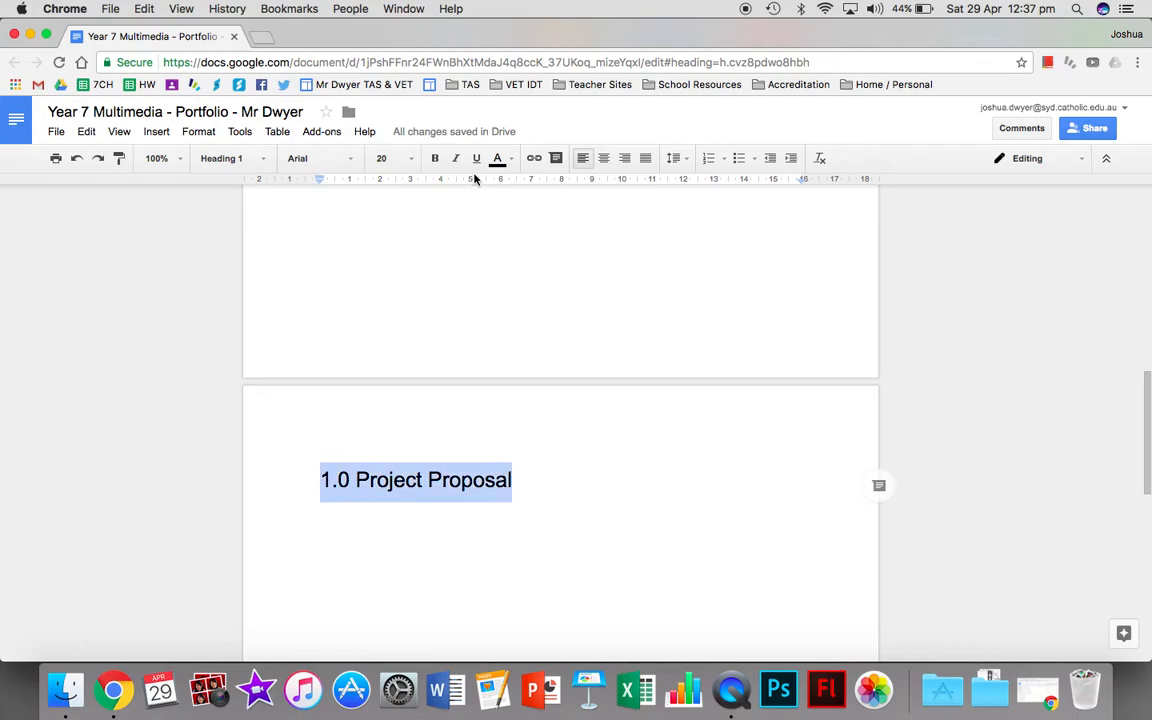
click(349, 157)
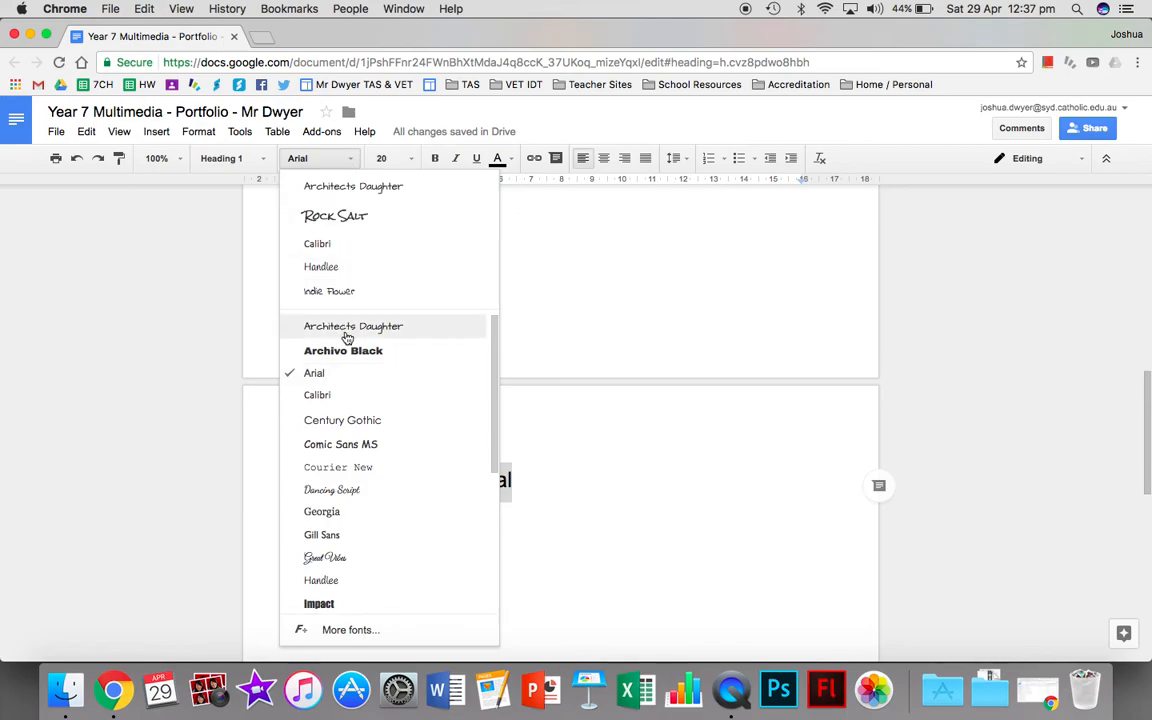
click(353, 266)
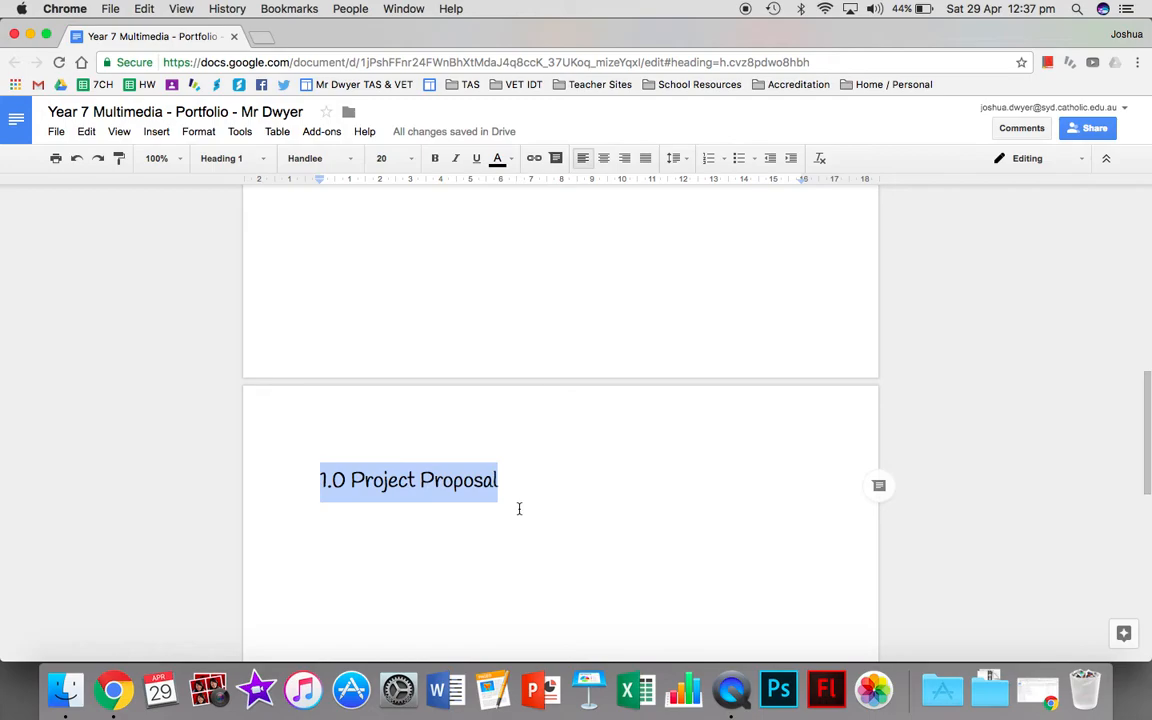
click(263, 162)
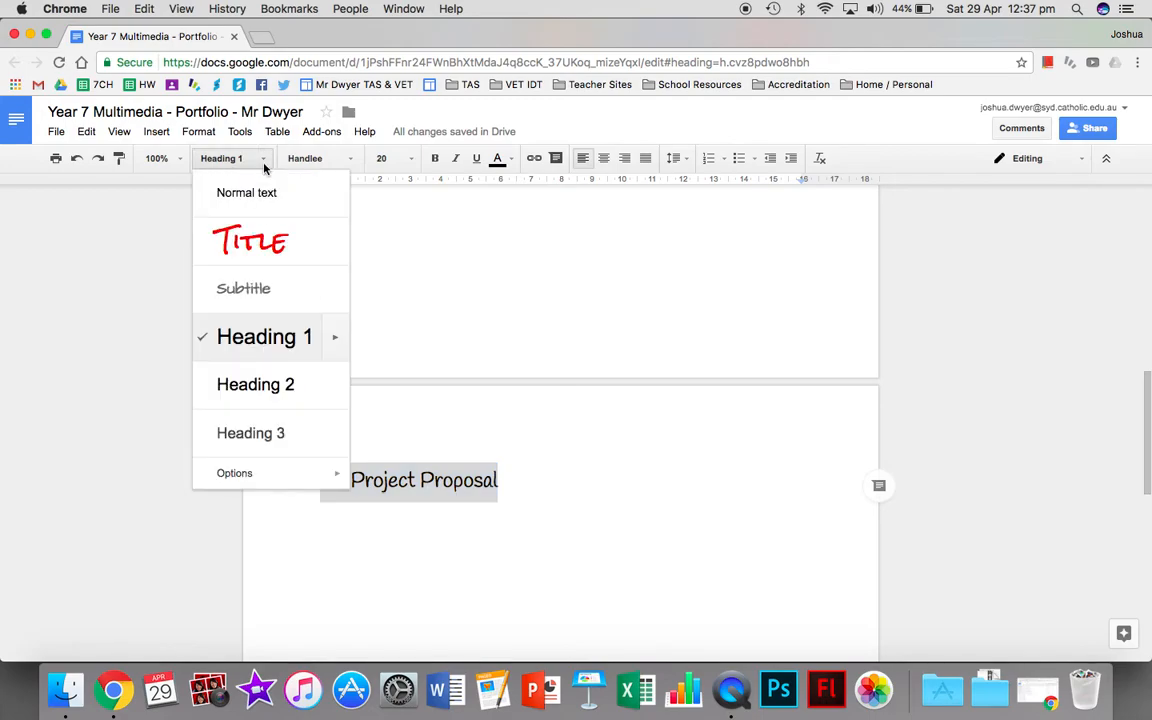
mouse_move(339, 338)
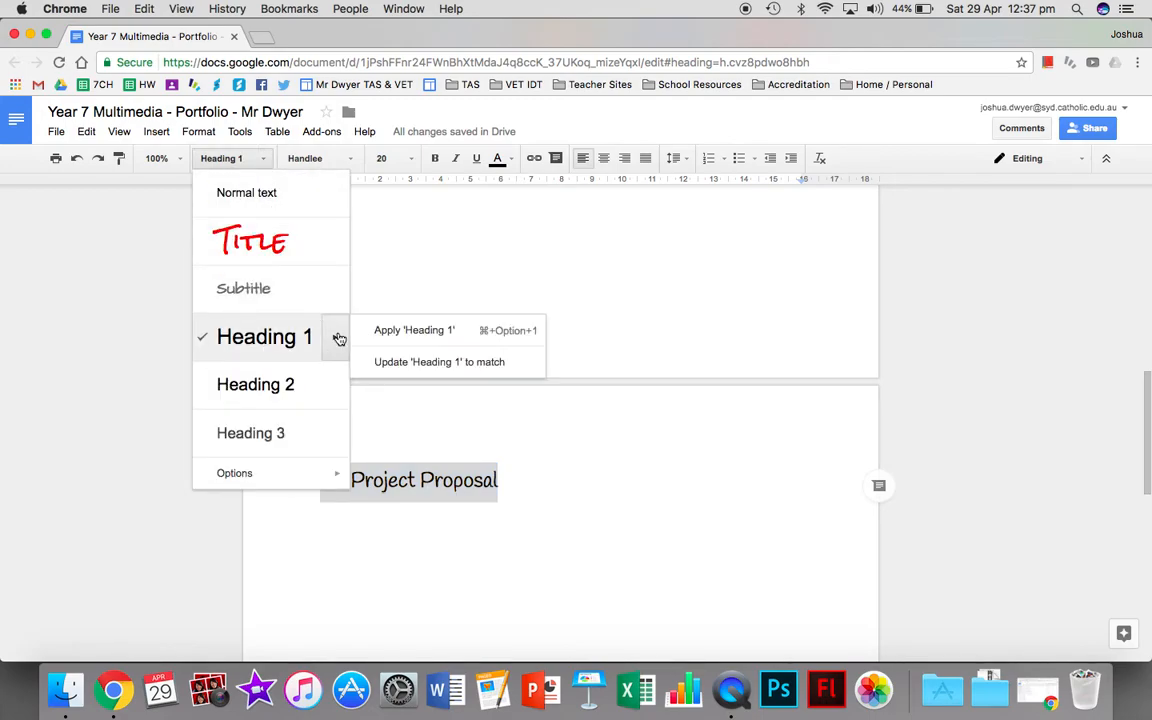
click(394, 363)
click(507, 486)
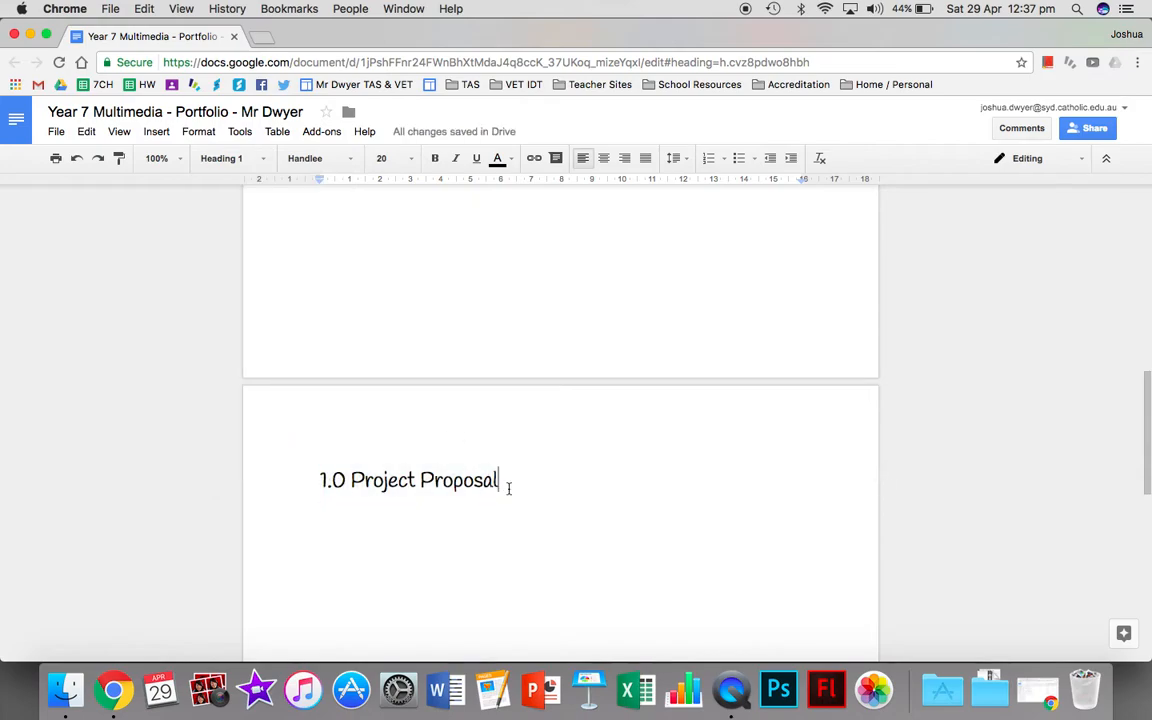
click(264, 157)
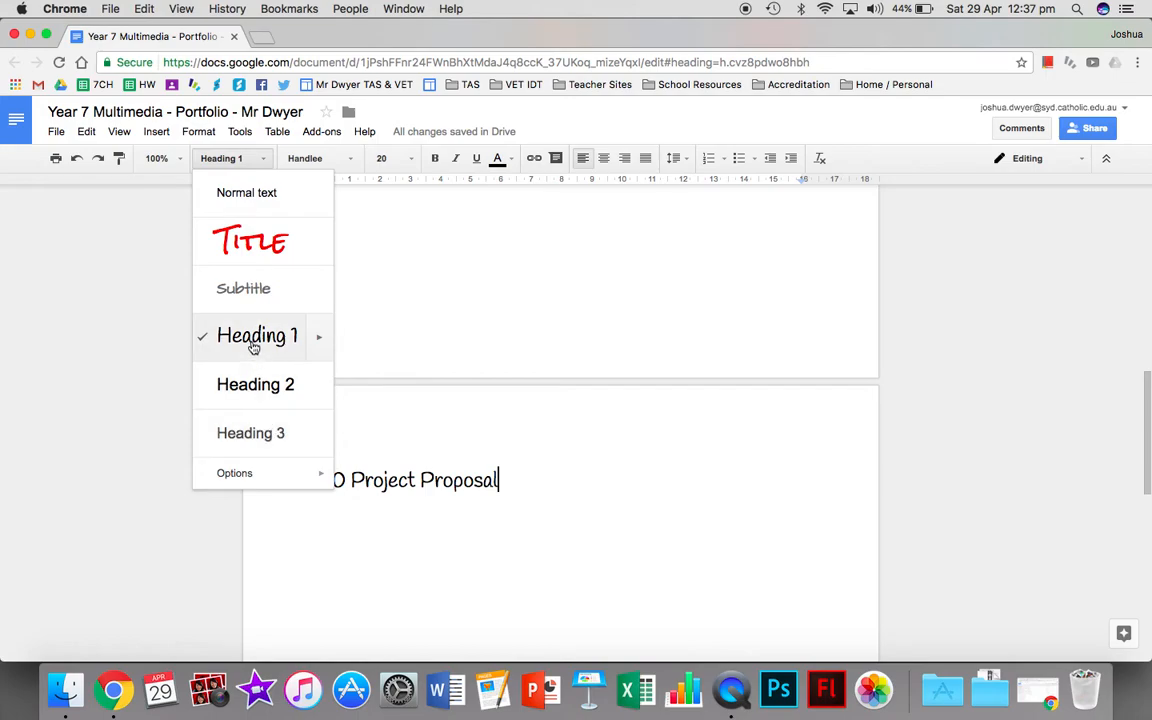
click(548, 489)
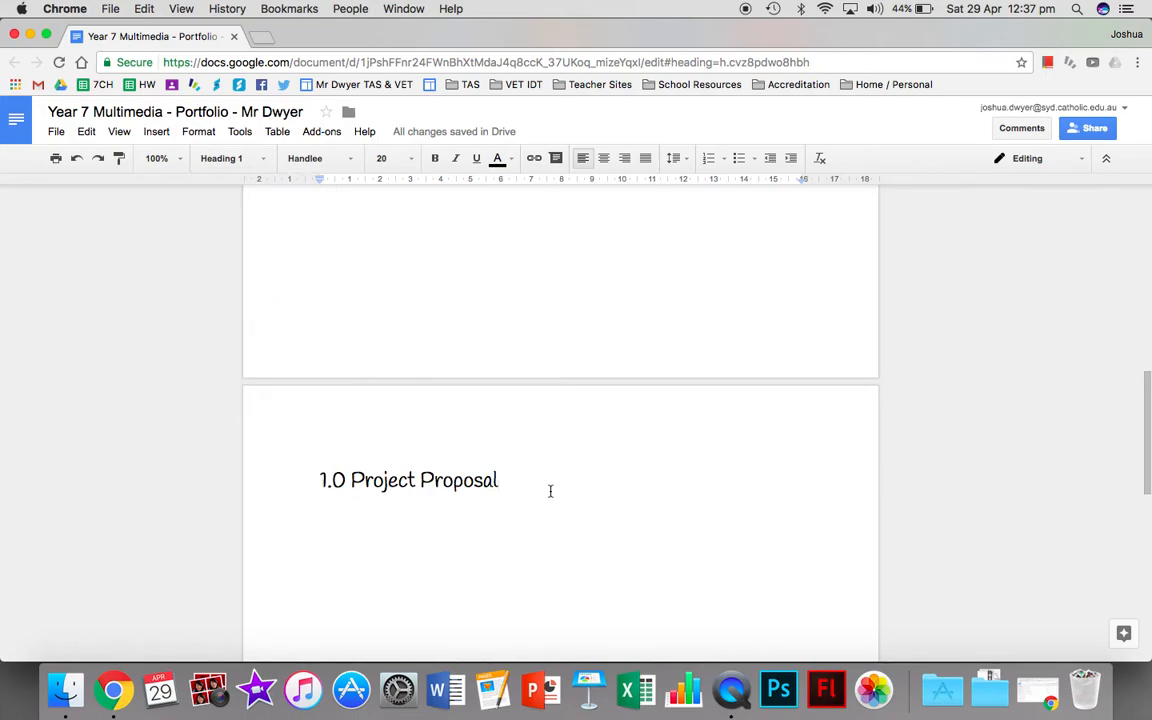
Enter "1.2 Design Situation" and "1.3 Design Brief" on separate lines below the Project Proposal heading.
key(Return)
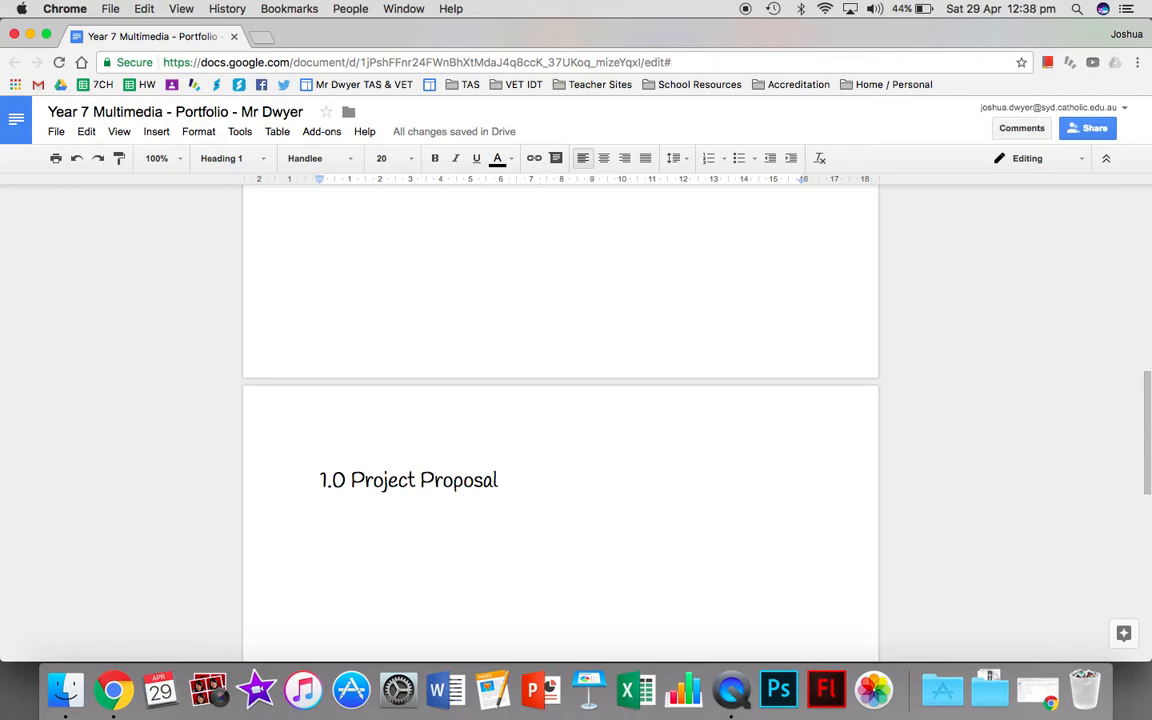
text(1.2 Desi)
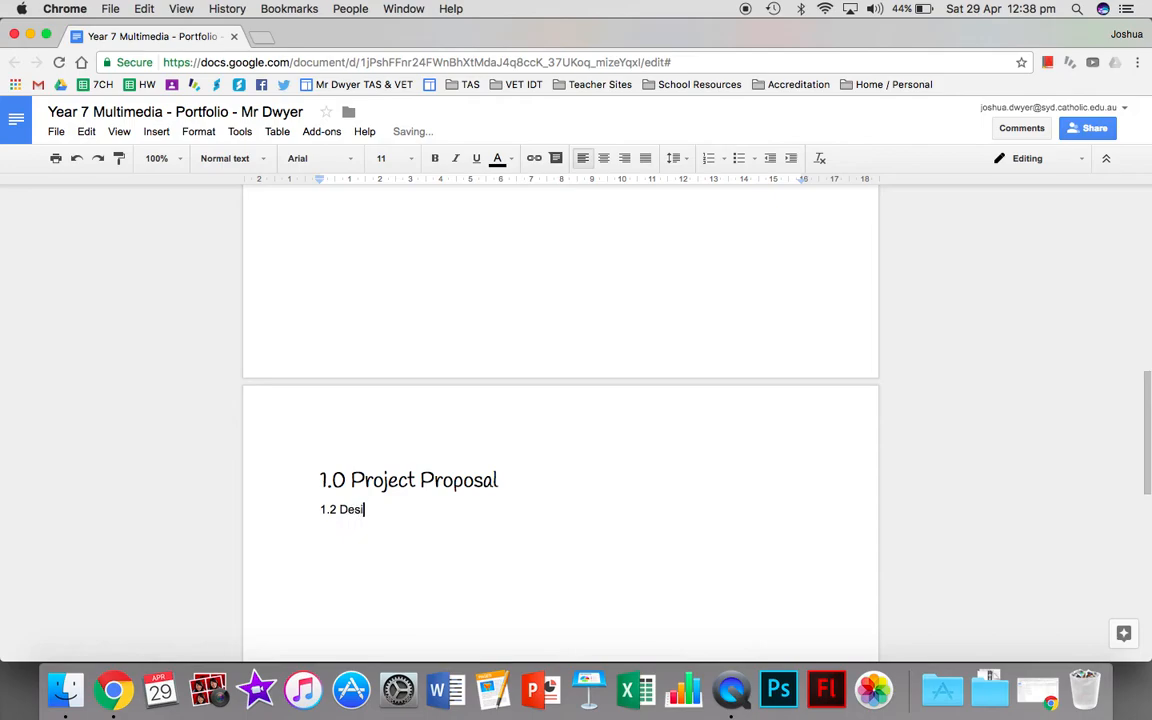
text(gn Di)
key(BackSpace)
key(BackSpace)
text(Situation)
key(Return)
text(1.3 Desi)
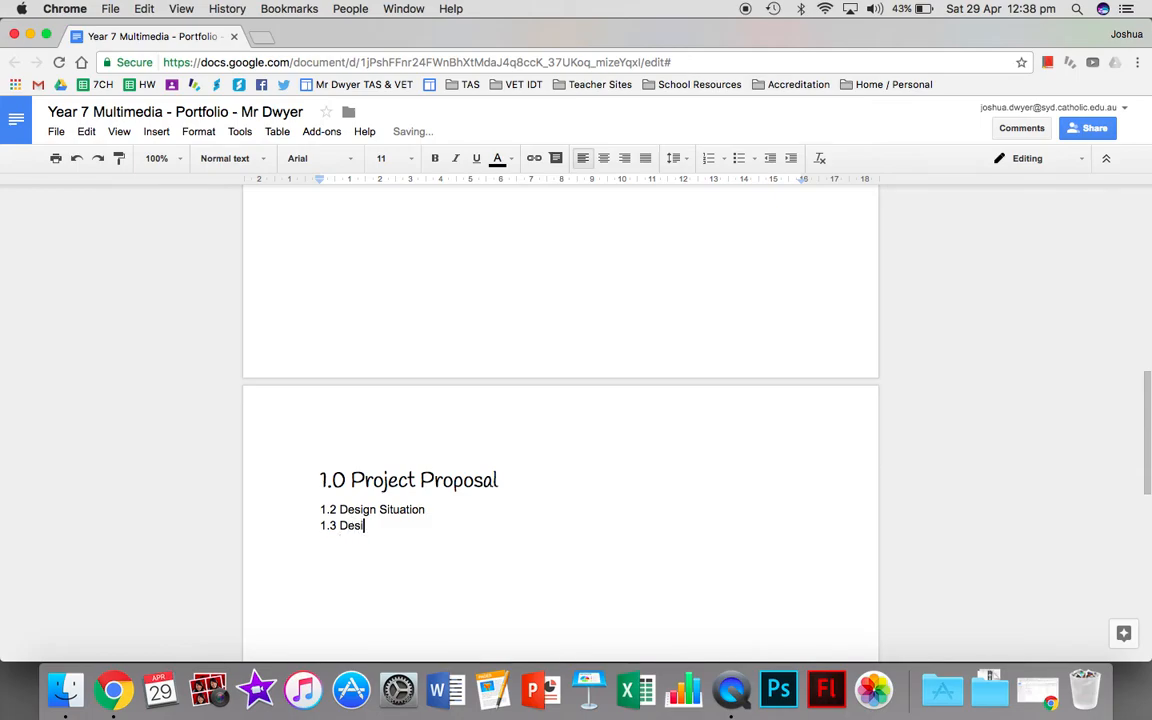
text(gn Brief)
Add the line "1.4 Limitations" below "1.3 Design Brief", correcting its spelling.
key(Return)
text(1.4)
text( Limitiation)
key(BackSpace)
key(BackSpace)
key(BackSpace)
key(BackSpace)
key(BackSpace)
text(tations)
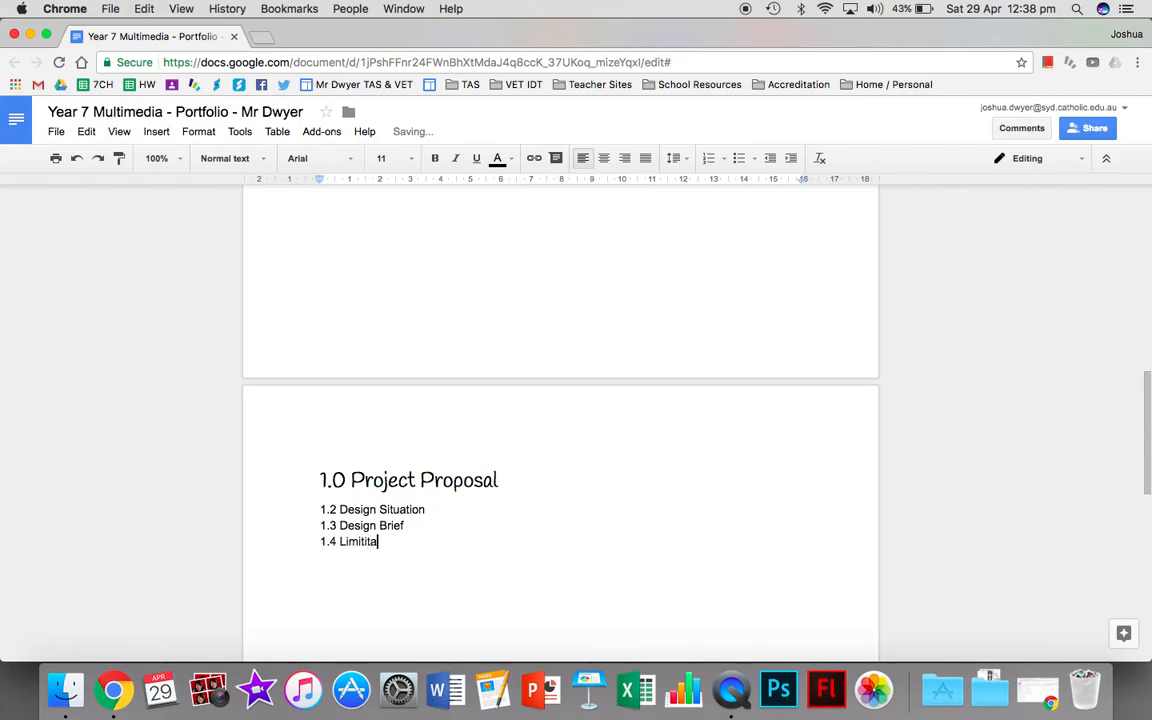
key(BackSpace)
key(BackSpace)
key(BackSpace)
key(BackSpace)
key(BackSpace)
key(BackSpace)
key(BackSpace)
key(BackSpace)
text(ations,)
key(BackSpace)
Add the lines "1.5 Criteria for Success" and "1.6 Time Management" below "1.4 Limitations".
key(Return)
text(1.5)
text(Criteria for Success)
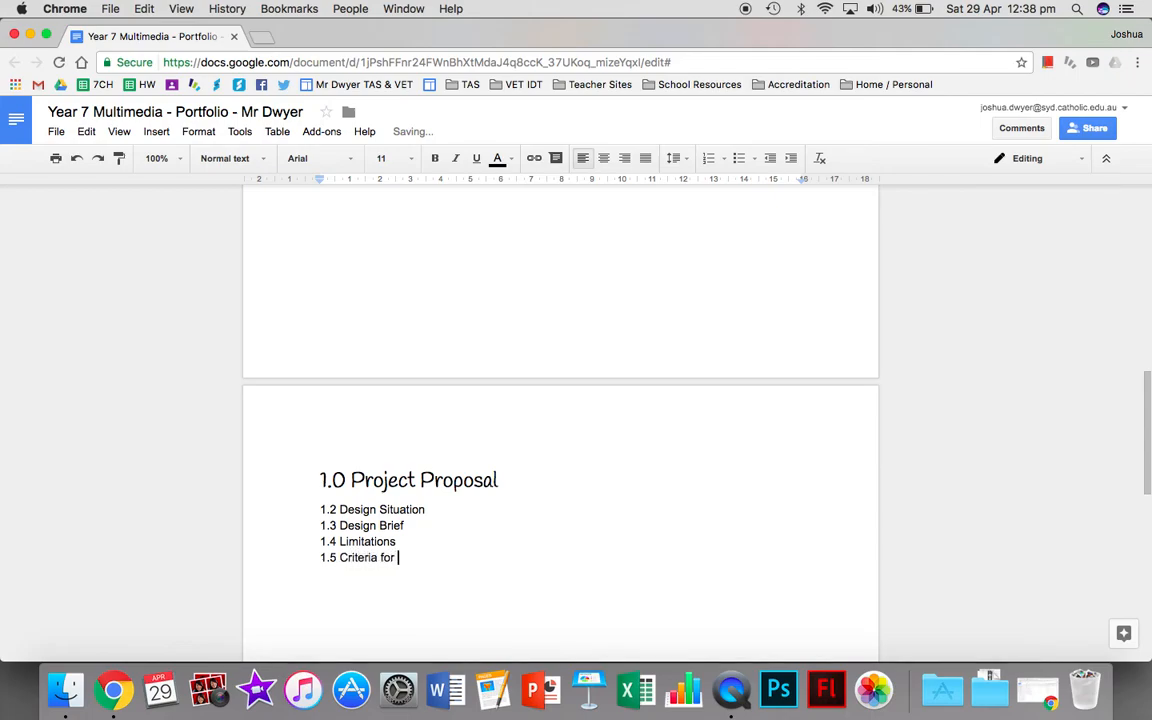
key(Return)
text(1.6 Time Management)
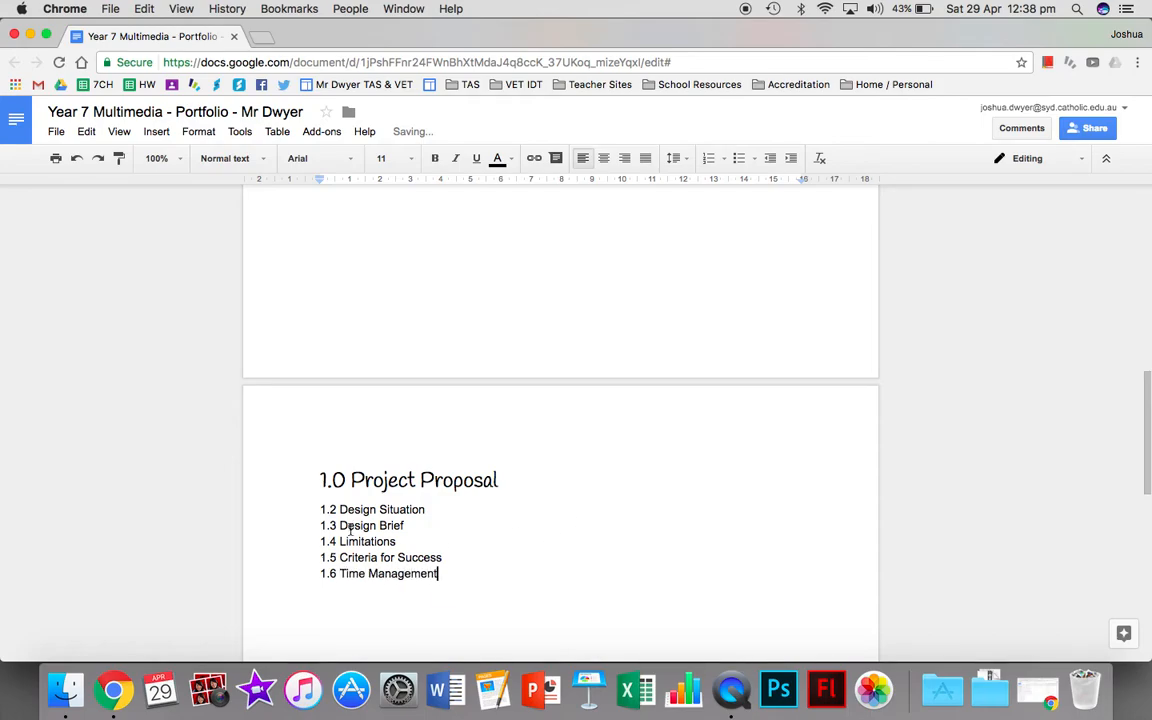
Apply the Heading 2 style to the five lines from "1.2 Design Situation" through "1.6 Time Management".
drag(317, 509, 440, 574)
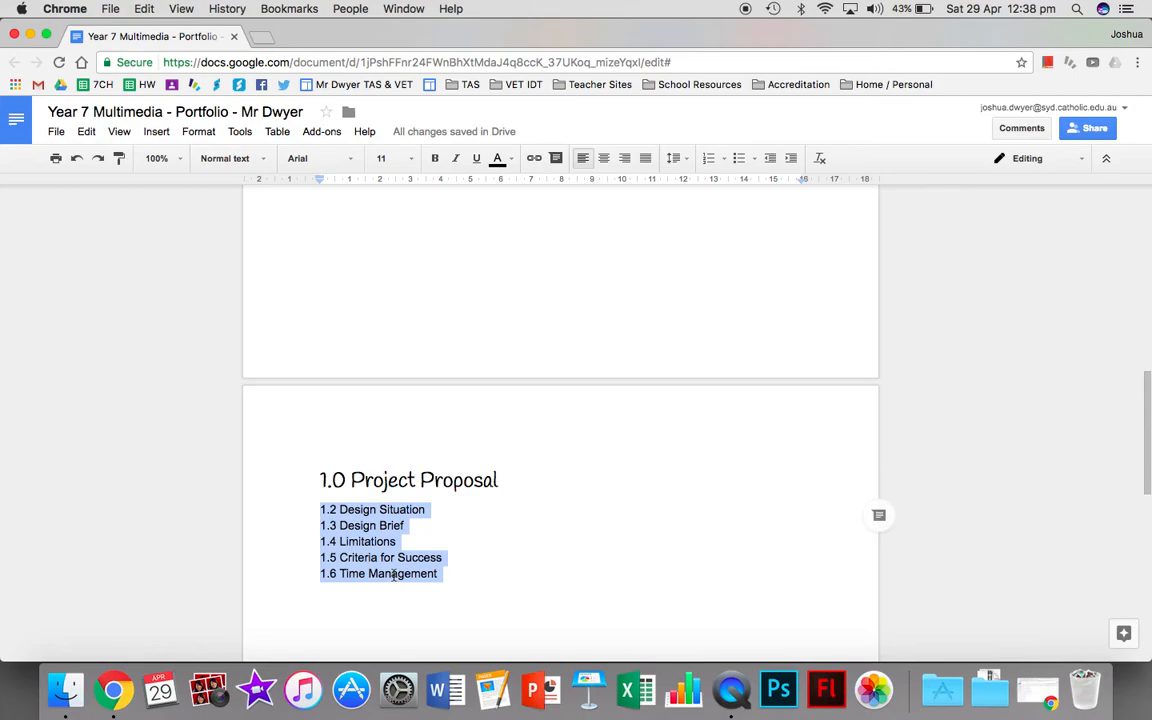
click(248, 165)
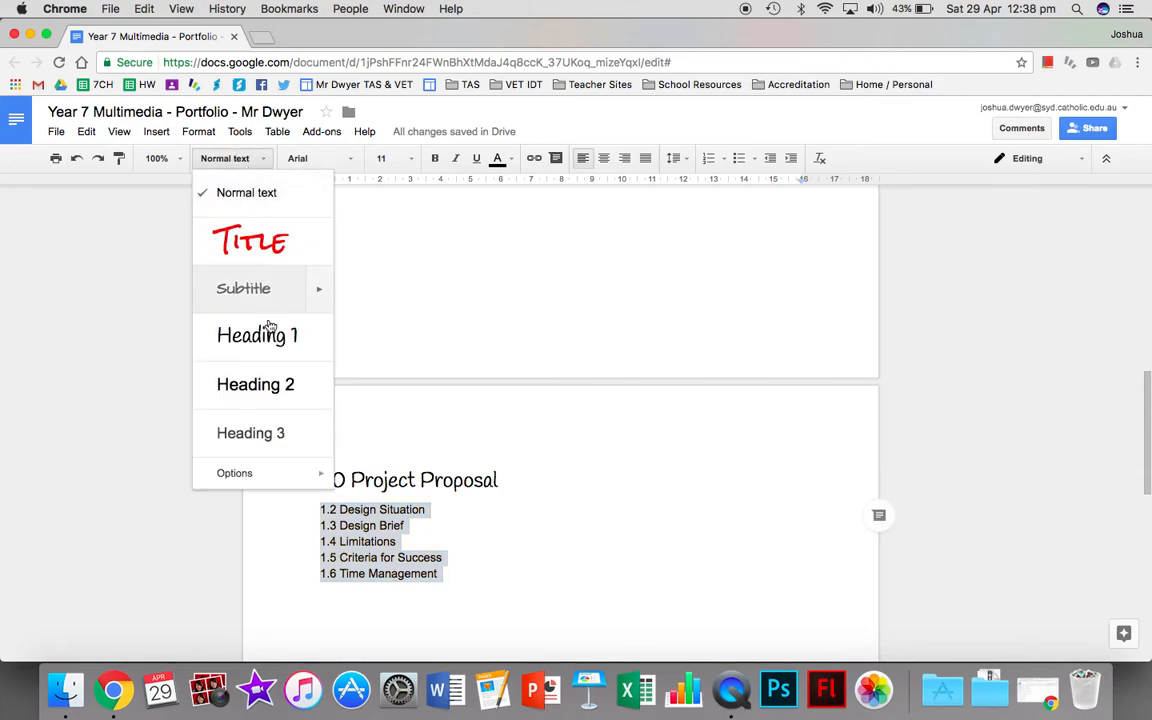
click(285, 390)
Set the font of the five selected section headings to Handlee and update the Heading 2 style to match.
scroll(285, 391, down, 1)
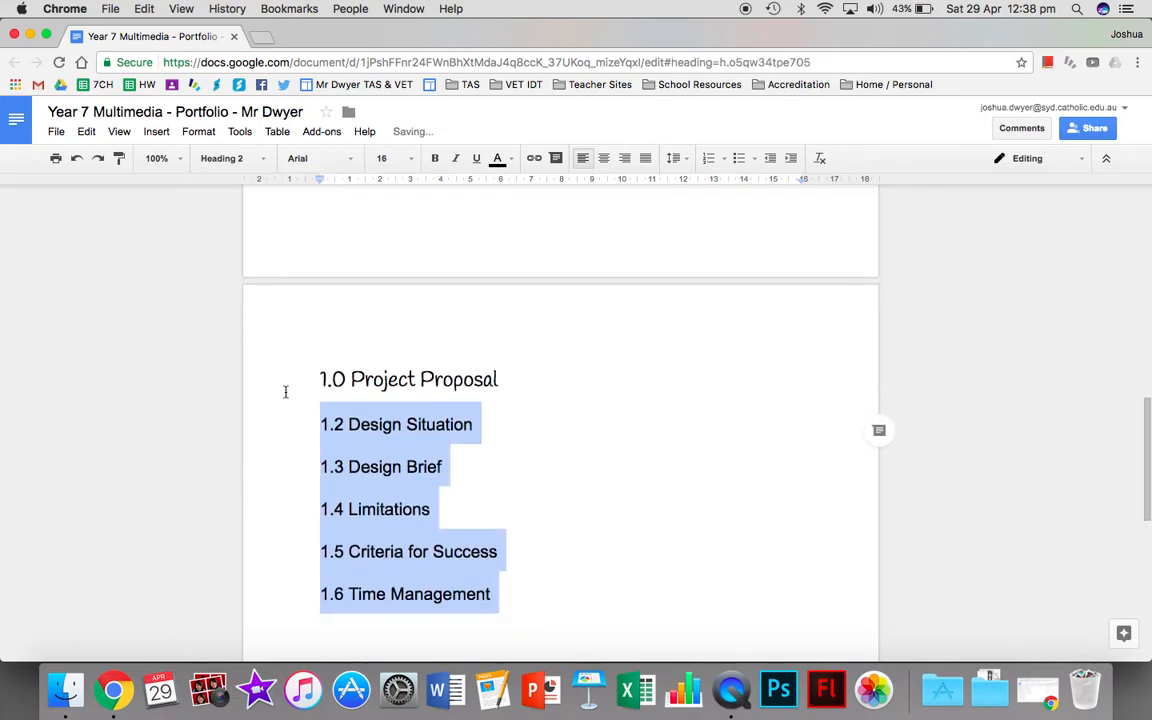
click(300, 160)
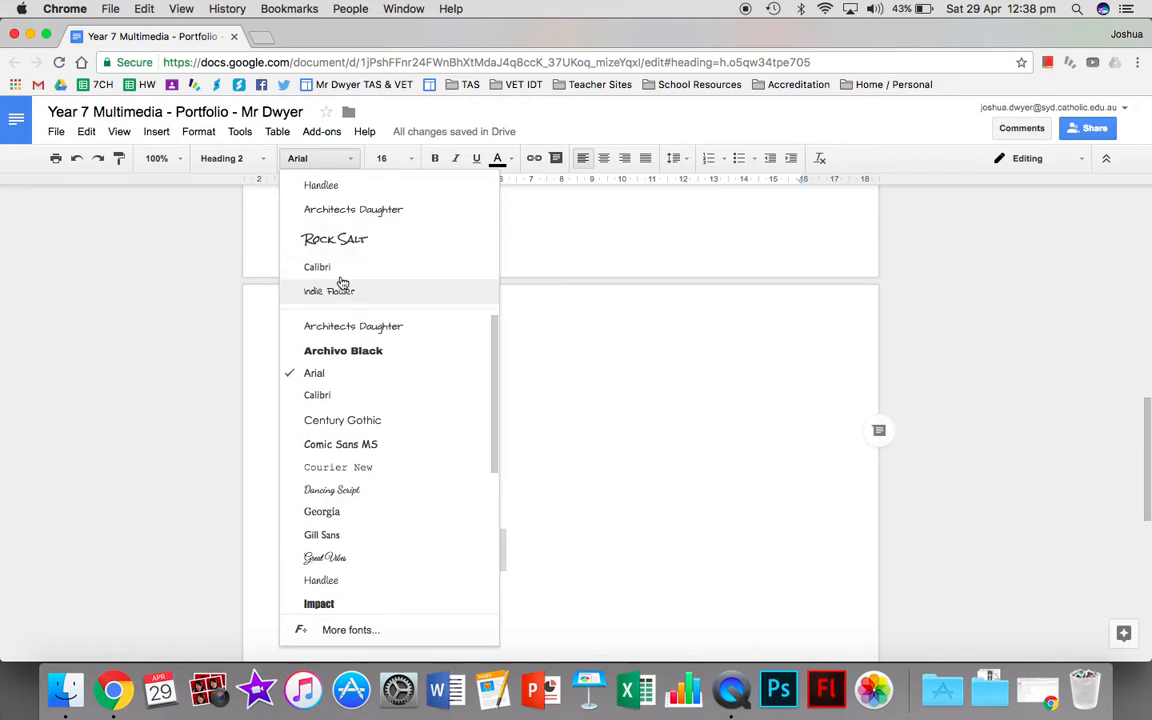
click(358, 185)
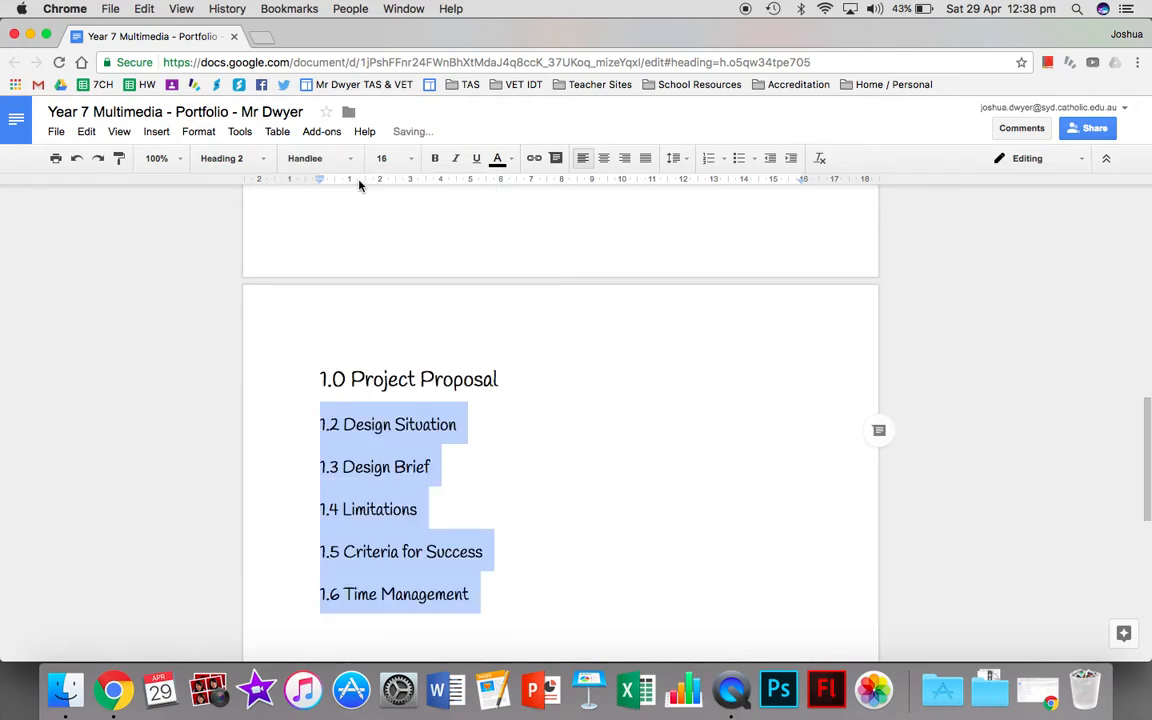
click(265, 159)
mouse_move(322, 384)
click(365, 407)
click(491, 593)
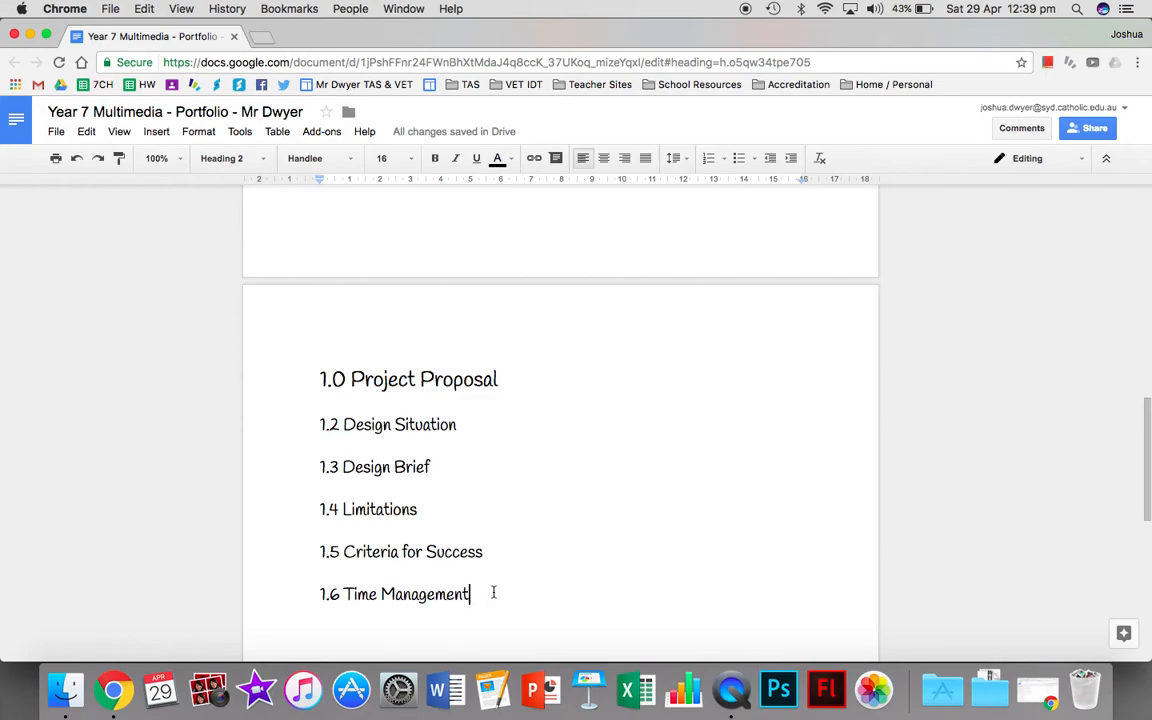
Add the placeholder line "Sample Information adhalkjfbasdflkjashfdalskdjhfalskjdfh" below the "1.2 Design Situation" heading.
click(482, 431)
key(Return)
text(Sa)
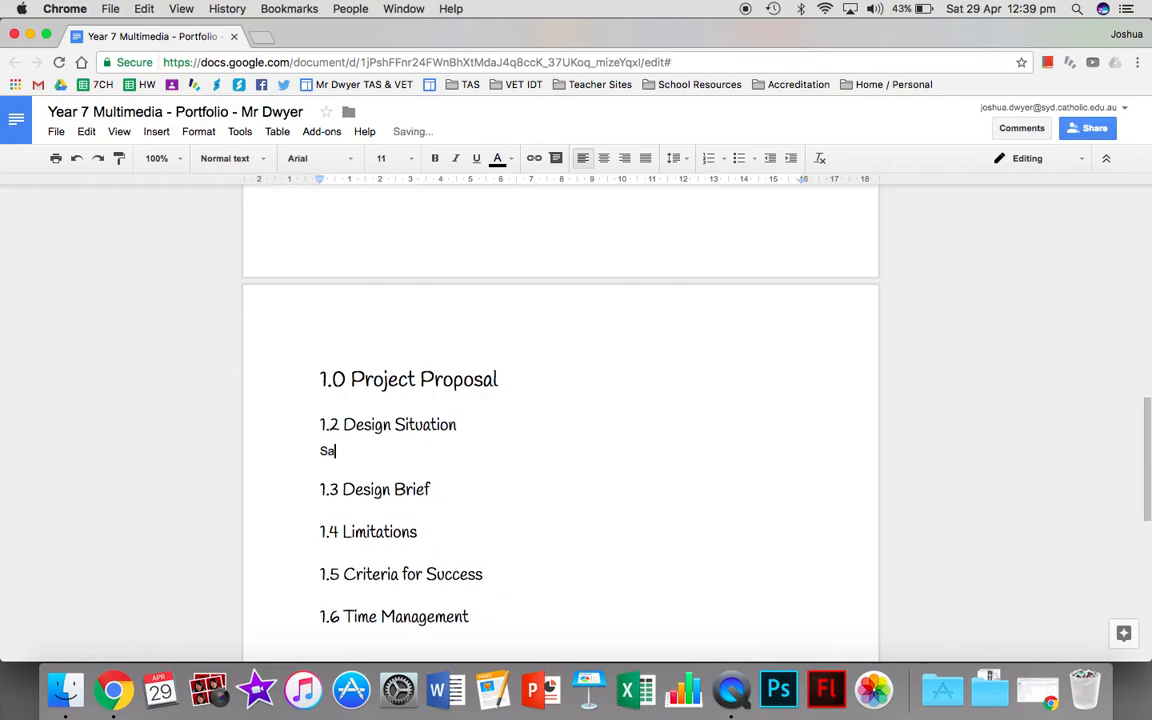
text(mple Information adhalkjfbasdflkjashfdalskdjhfalskjdfh)
Add placeholder text "ksJDHFLKsdjhflksDJHFLksjdfh" below "1.3 Design Brief" and "lKSDFHlskdjhflaksjdhlksjDHFSKLJDHF" below "1.4 Limitations".
key(Down)
key(Return)
text(ksJDHFLKsdjhflksDJHFLksjdfh)
key(Down)
key(Return)
text(lKSDFHlskdjhflaksjdhlksjDHFSKLJDHF)
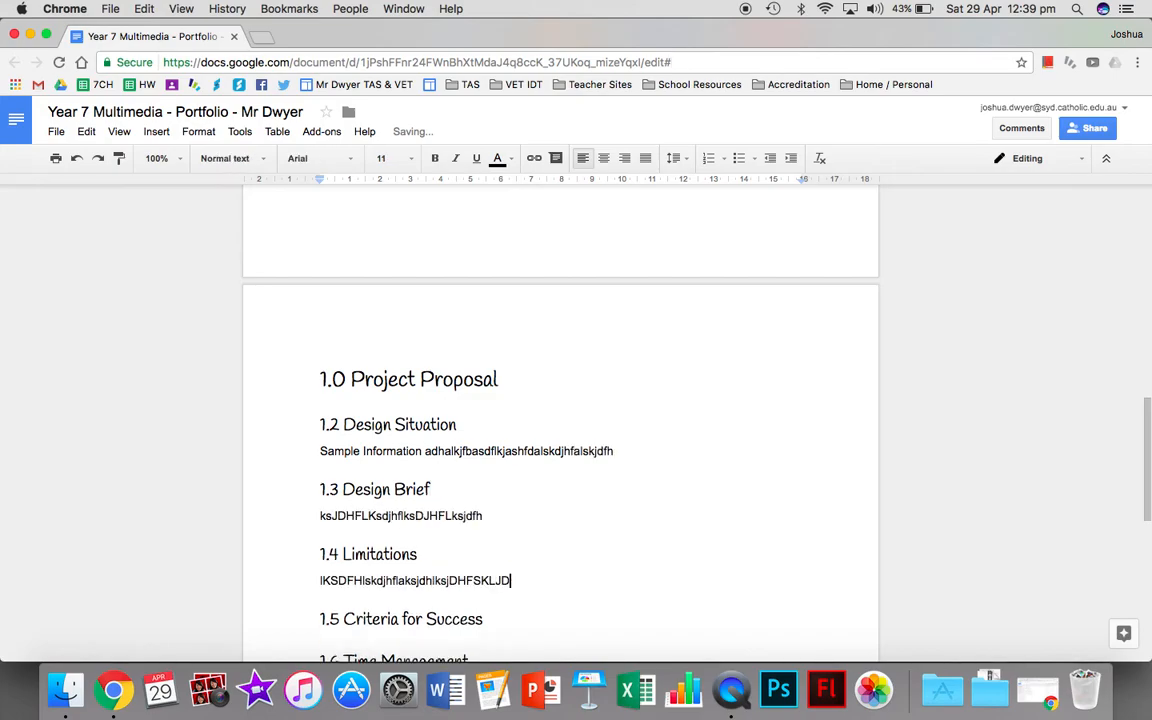
Add placeholder text "skdjhfkshdflkajshdlkfaj" below "1.5 Criteria for Success" and "ksDHFKjsdhkjshDF" below "1.6 Time Management".
scroll(470, 455, down, 2)
key(Down)
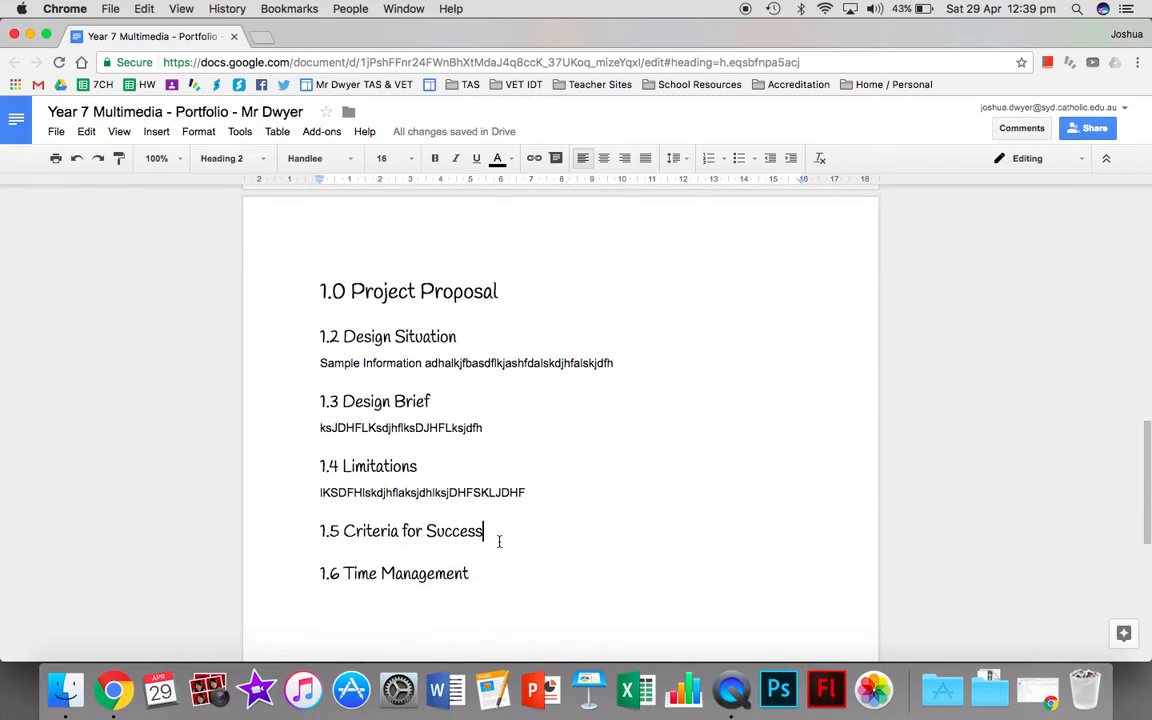
key(Return)
text(skdjhfkshdflkajshdlkfaj)
click(527, 598)
key(Return)
text(ksDHFKjsdhkjsh DF)
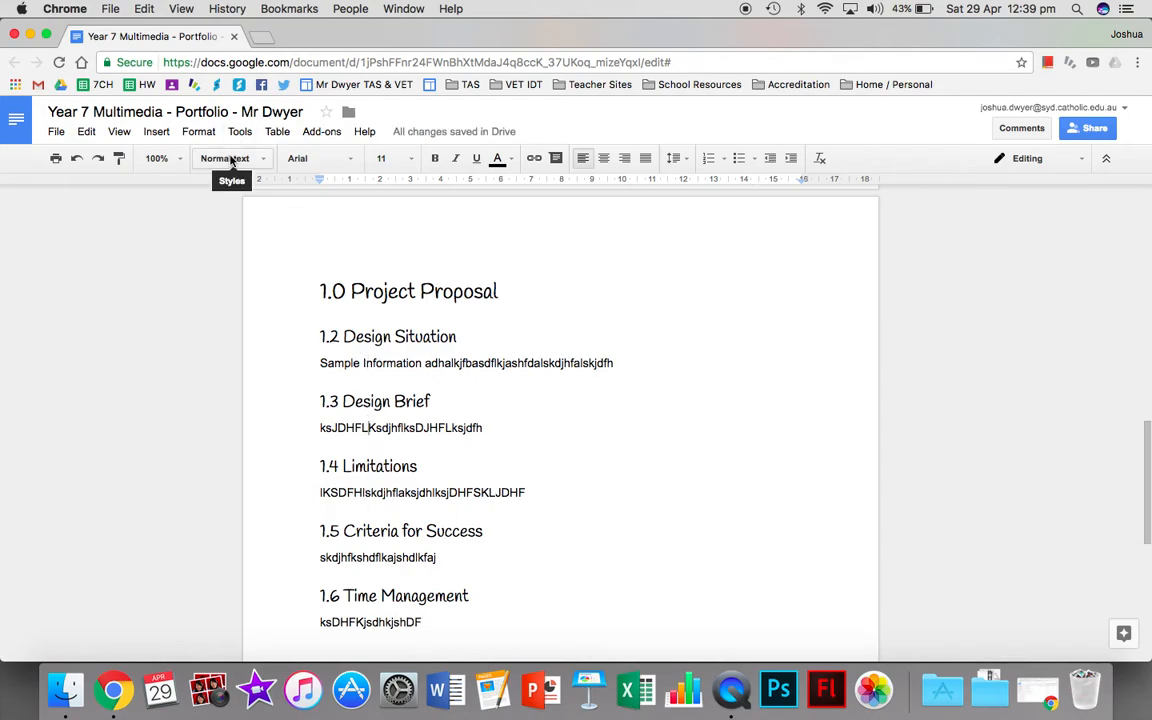
Insert a page break after the "Year 7 Multimedia" subtitle to create a blank page before the Project Proposal.
click(343, 337)
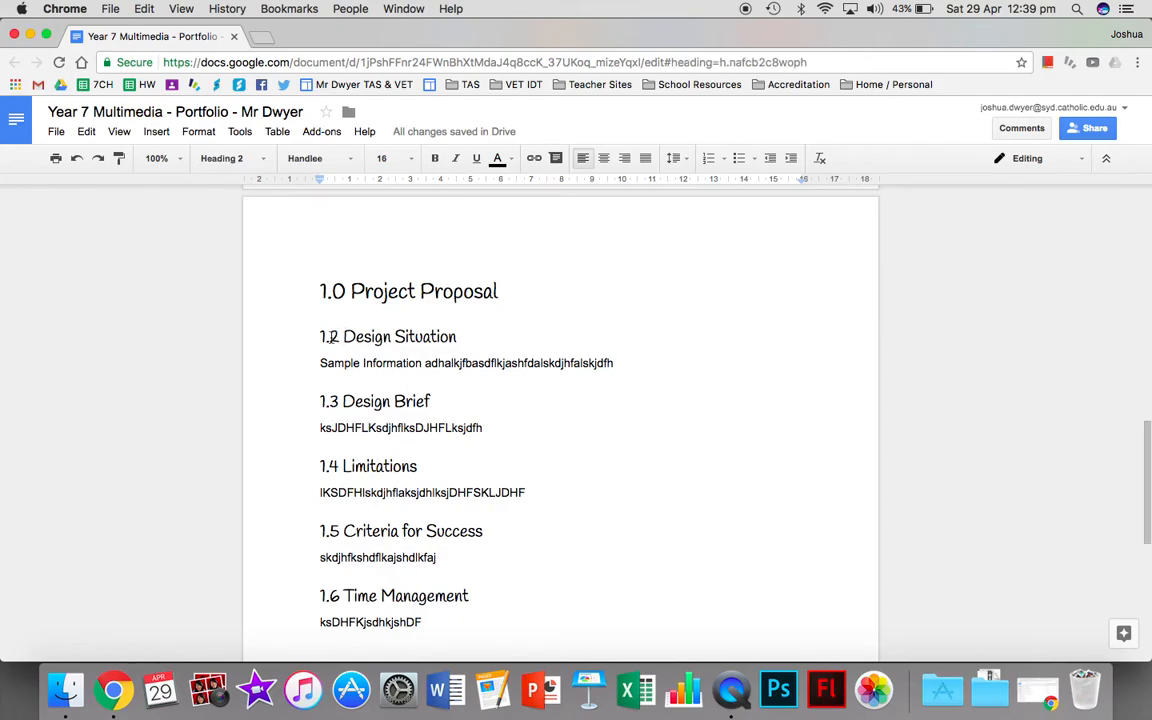
key(super+Up)
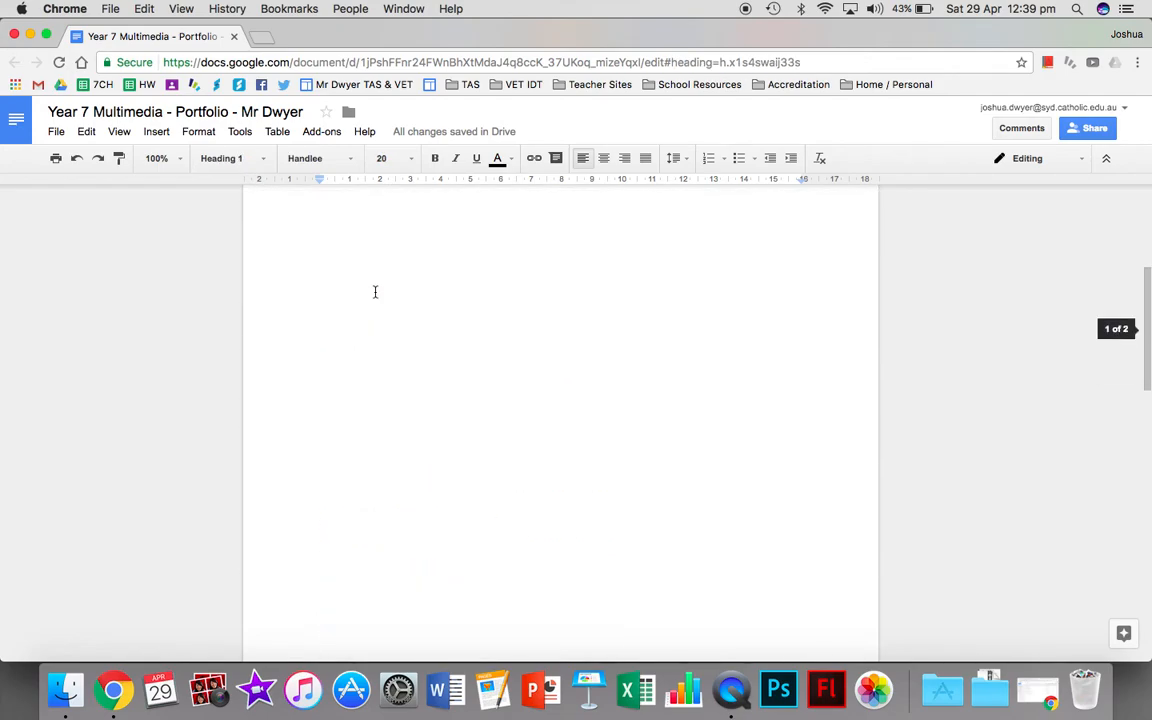
right_click(462, 312)
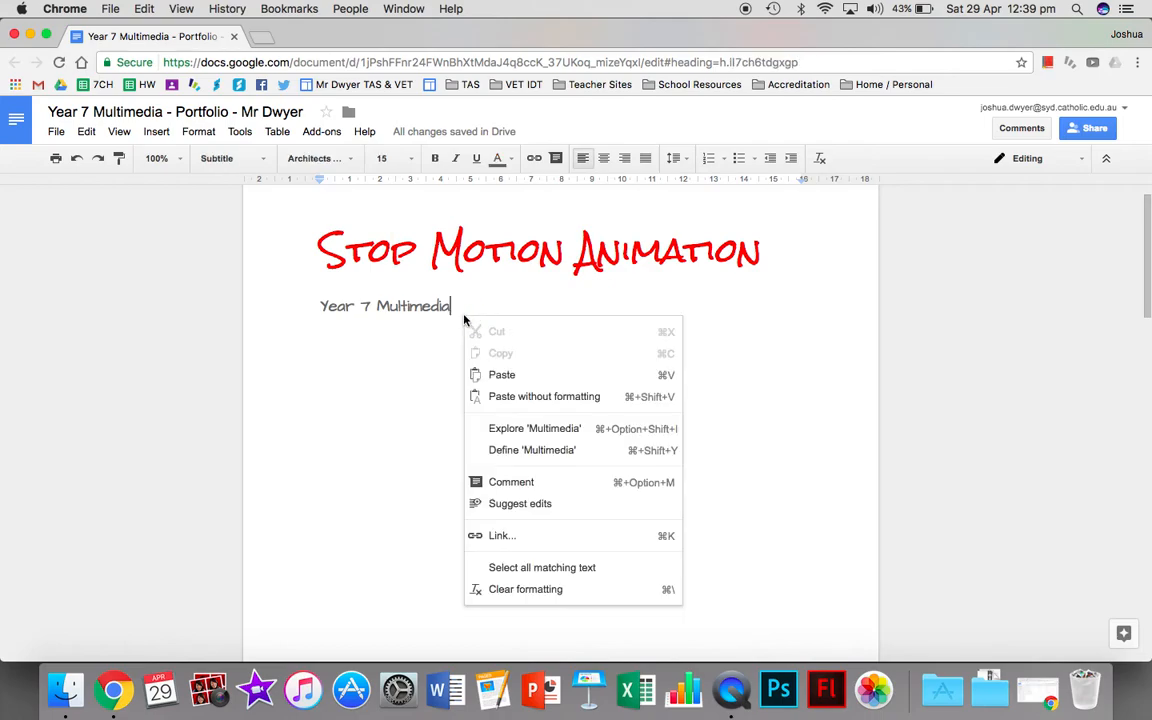
double_click(457, 307)
click(456, 307)
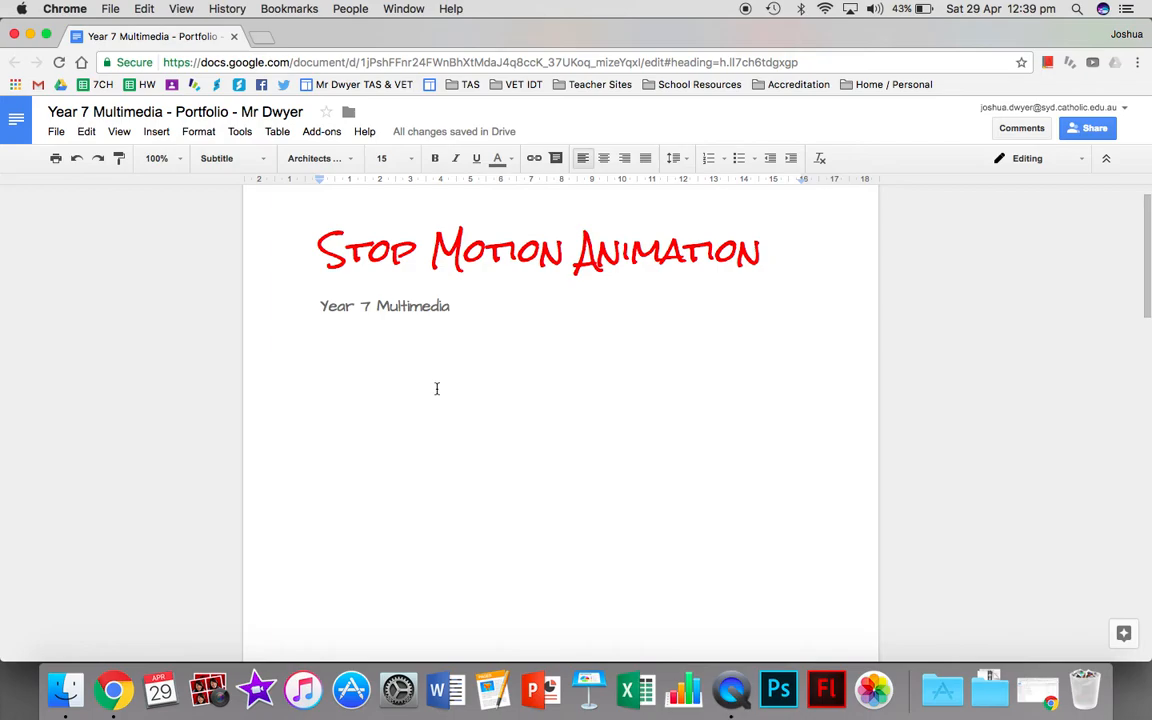
scroll(437, 391, down, 10)
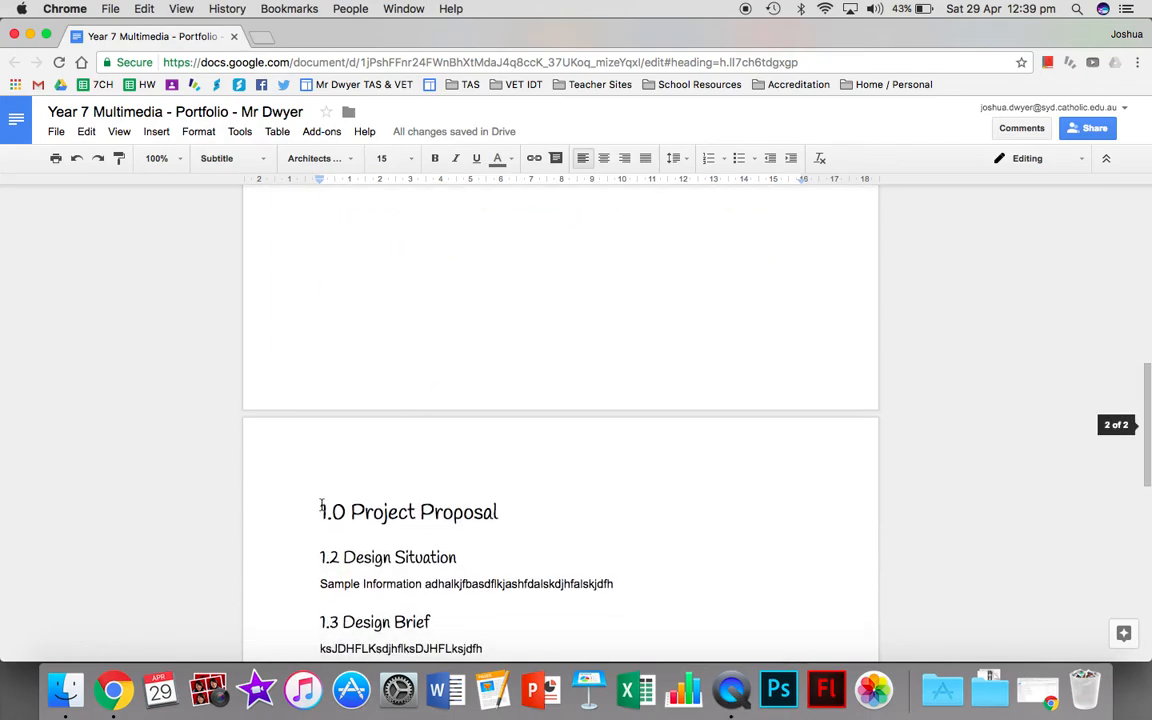
scroll(321, 504, up, 10)
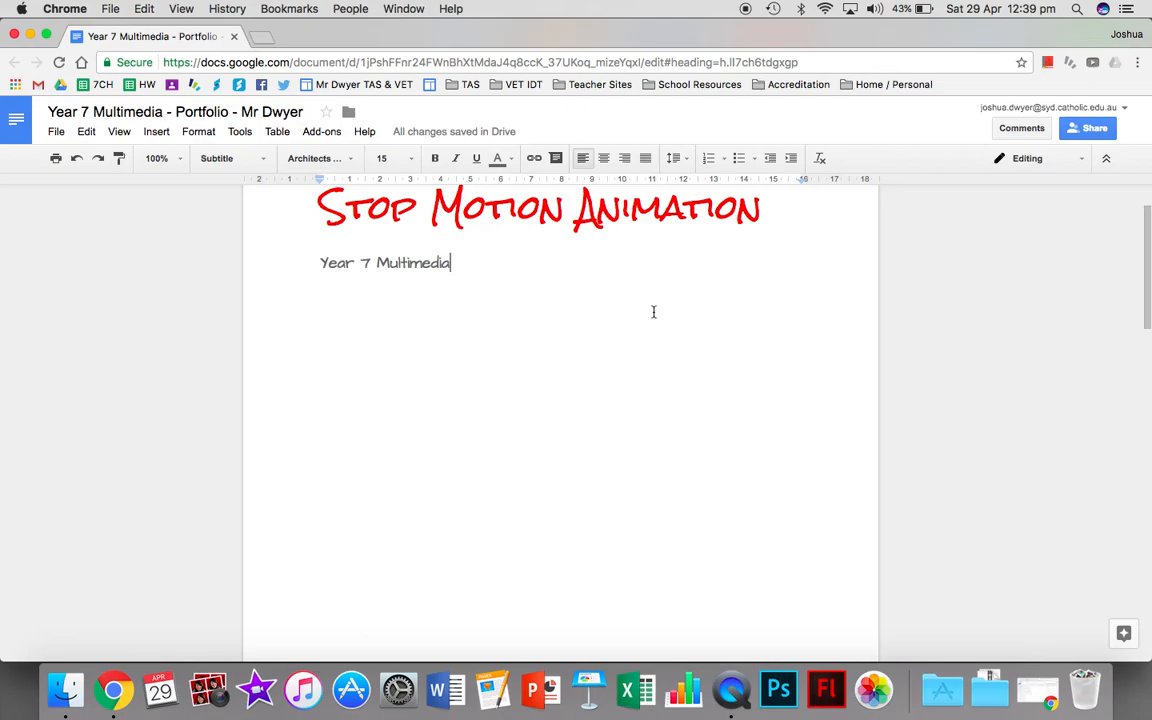
key(ctrl+Return)
scroll(530, 464, down, 10)
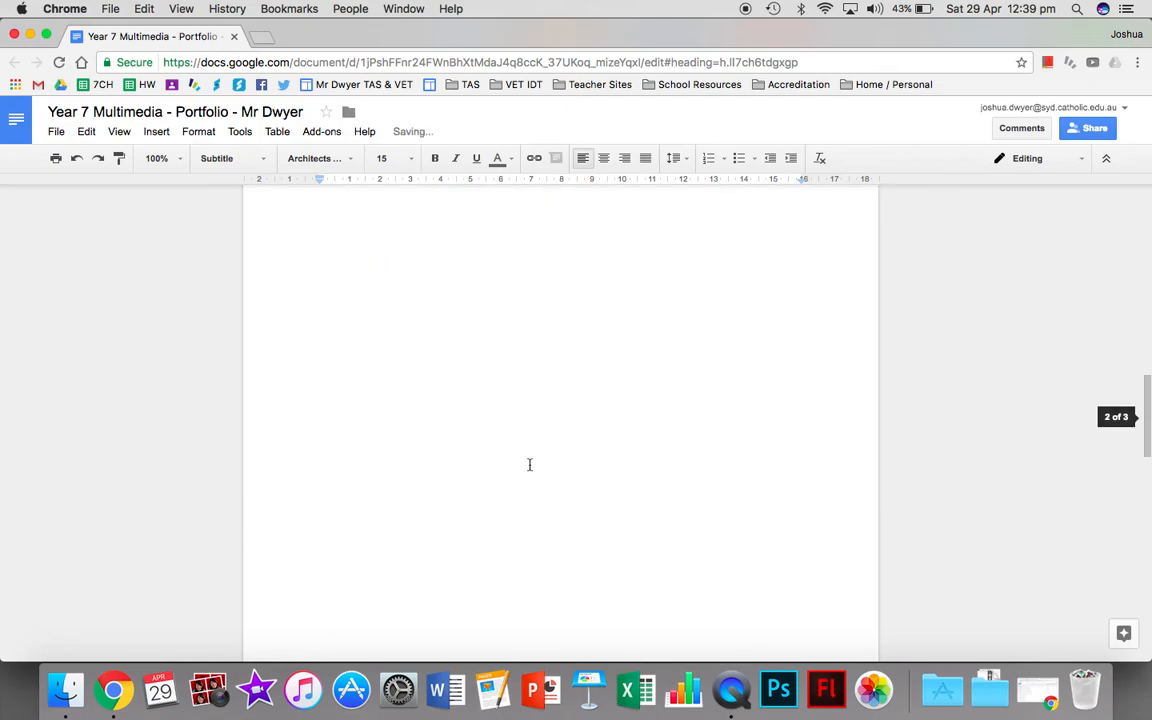
scroll(530, 464, up, 5)
scroll(530, 464, up, 10)
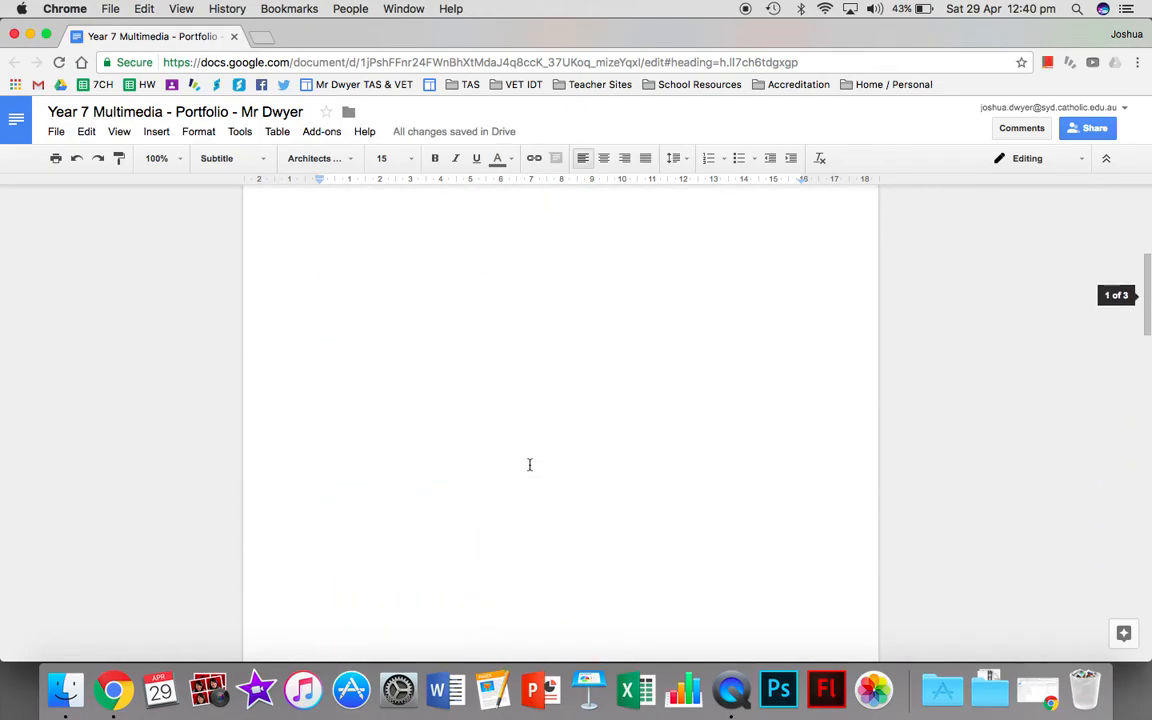
Insert a table of contents with page numbers on the blank second page.
scroll(530, 464, down, 6)
scroll(530, 464, down, 3)
scroll(447, 352, up, 2)
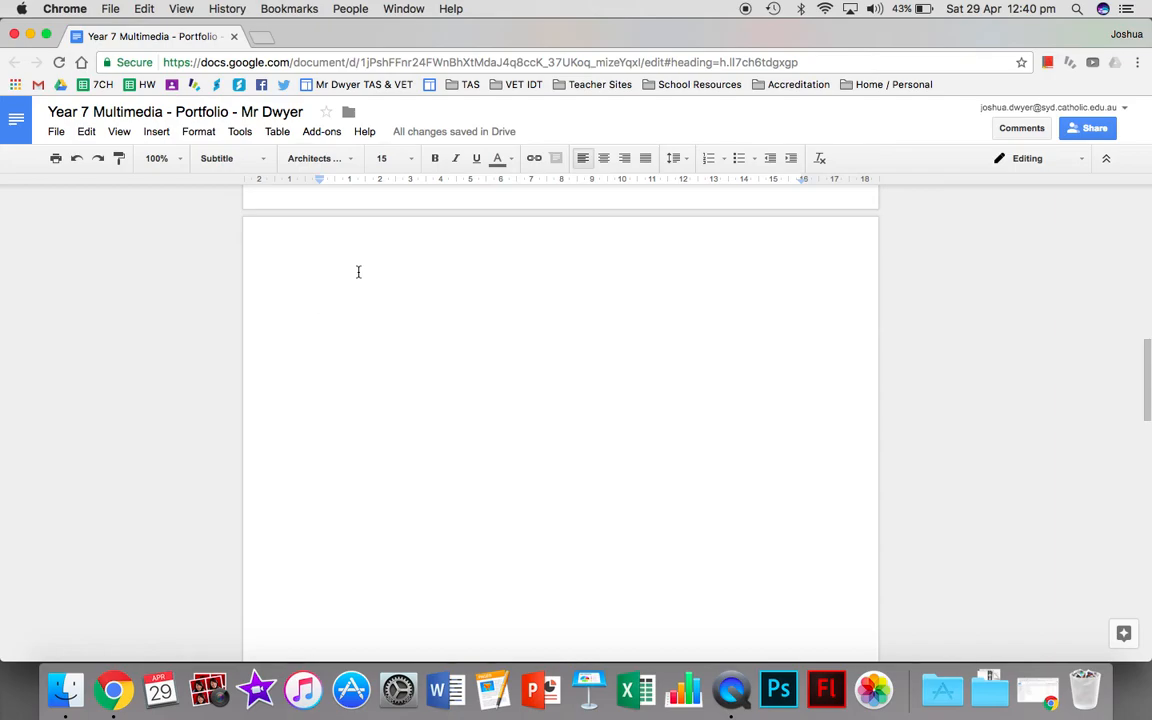
click(157, 132)
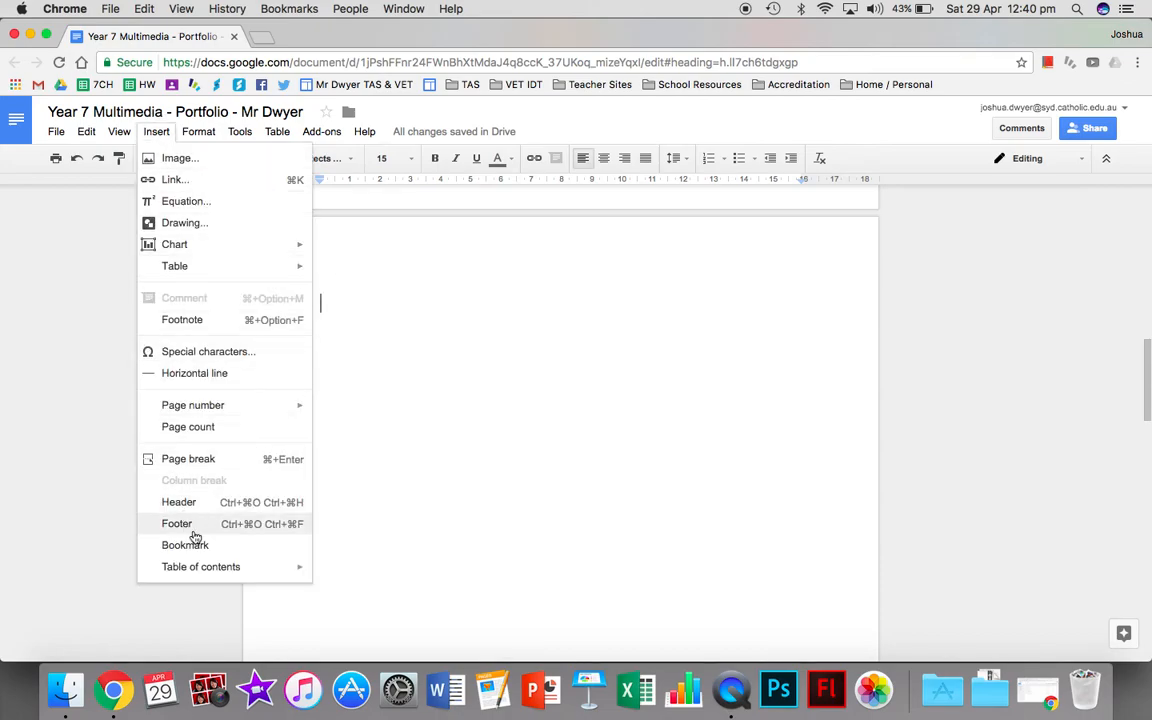
mouse_move(195, 569)
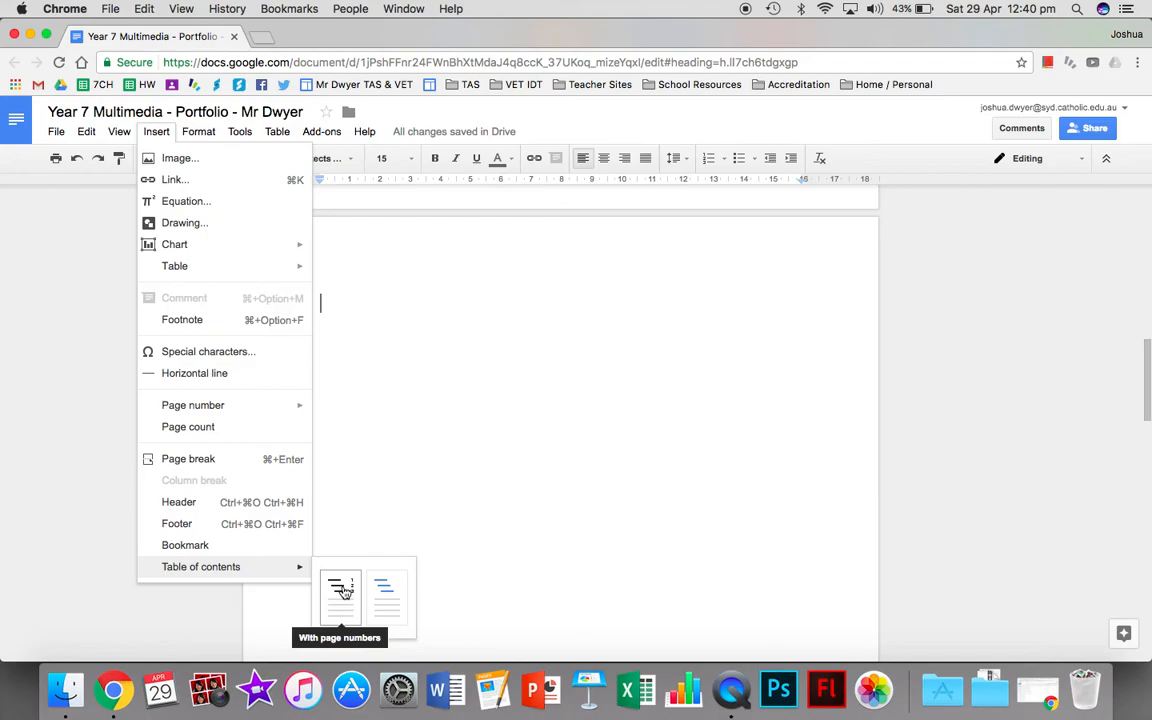
click(341, 590)
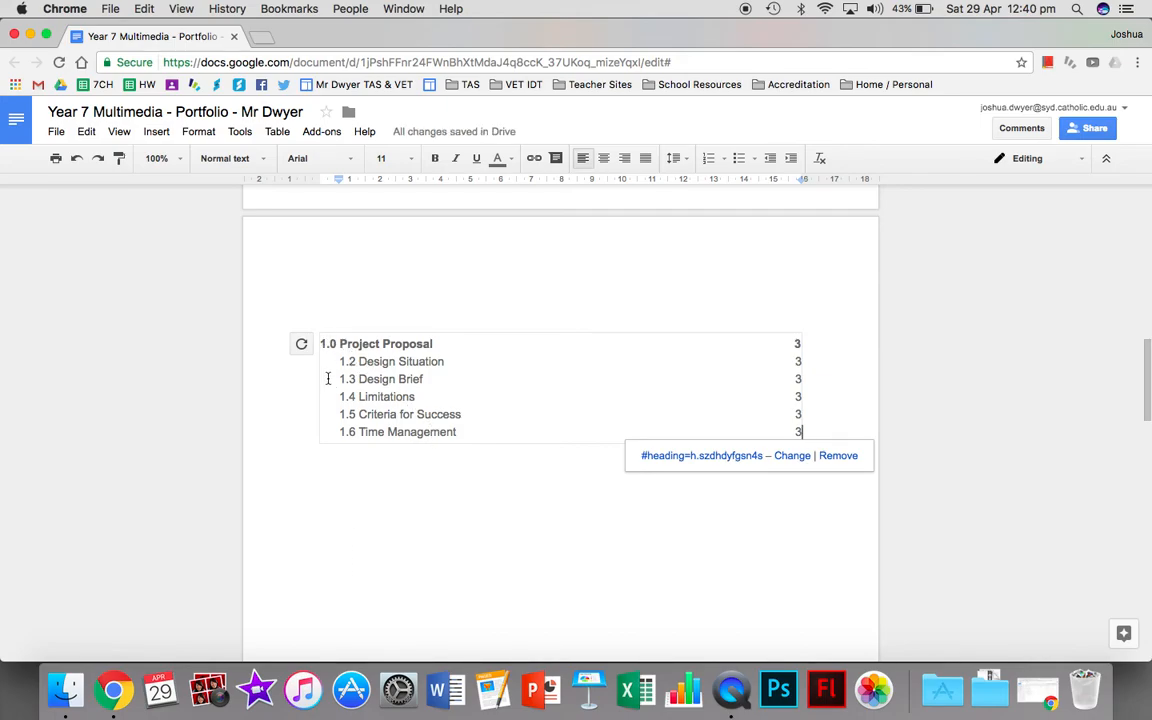
Compare the table of contents entries with the headings and sample text on the Project Proposal page.
drag(318, 343, 448, 346)
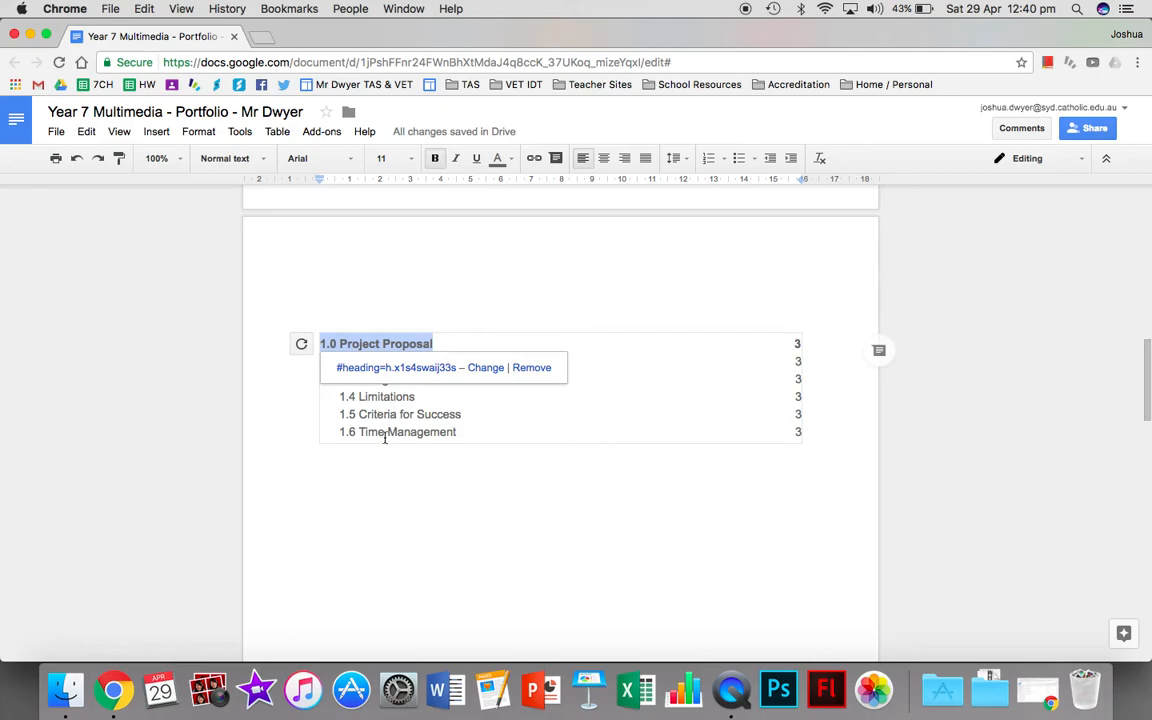
drag(347, 415, 450, 415)
click(414, 525)
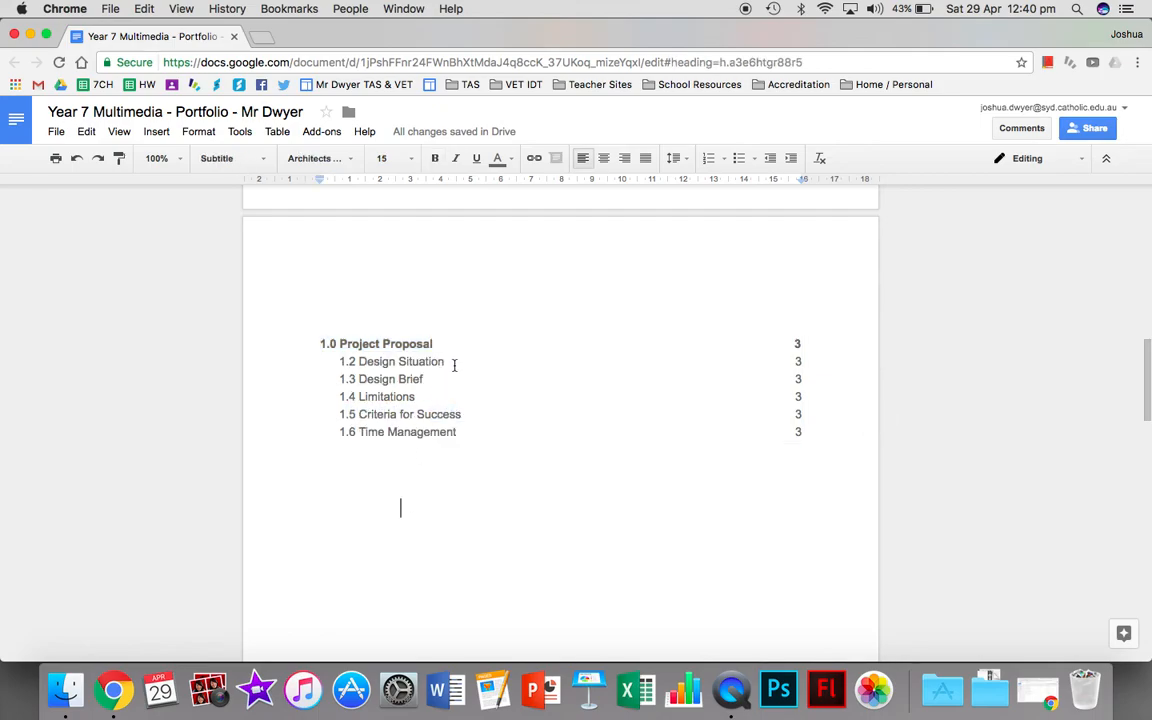
scroll(474, 491, down, 6)
scroll(474, 491, down, 5)
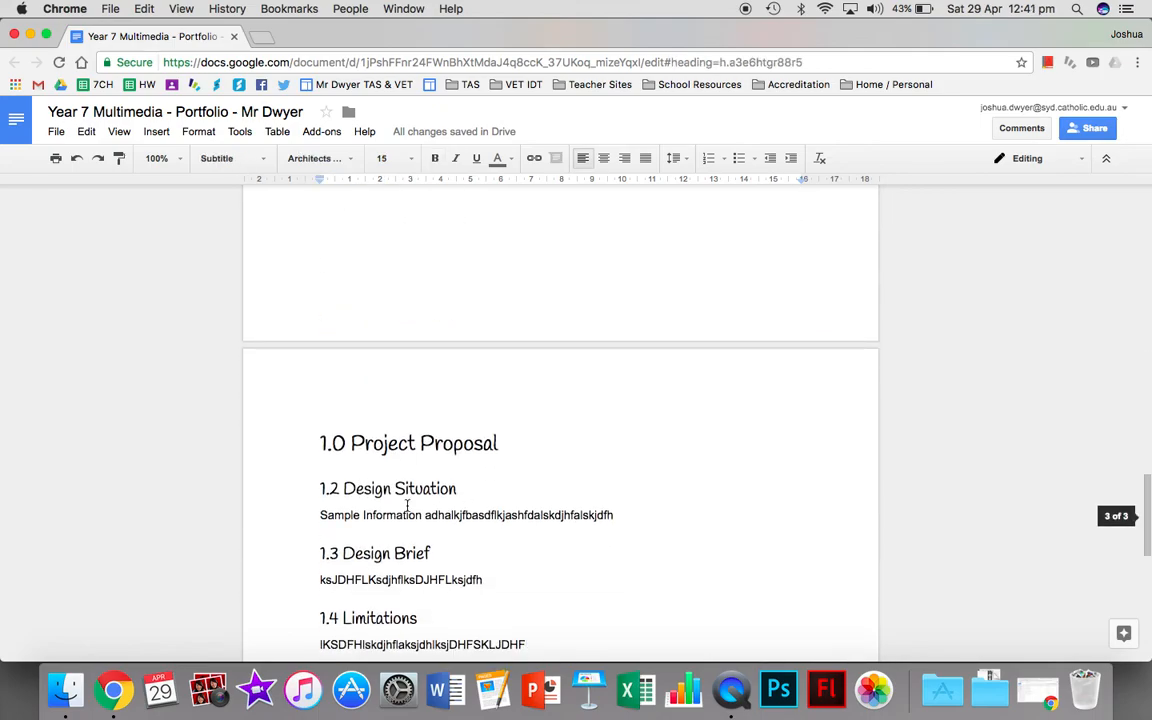
drag(316, 516, 506, 516)
scroll(465, 453, up, 8)
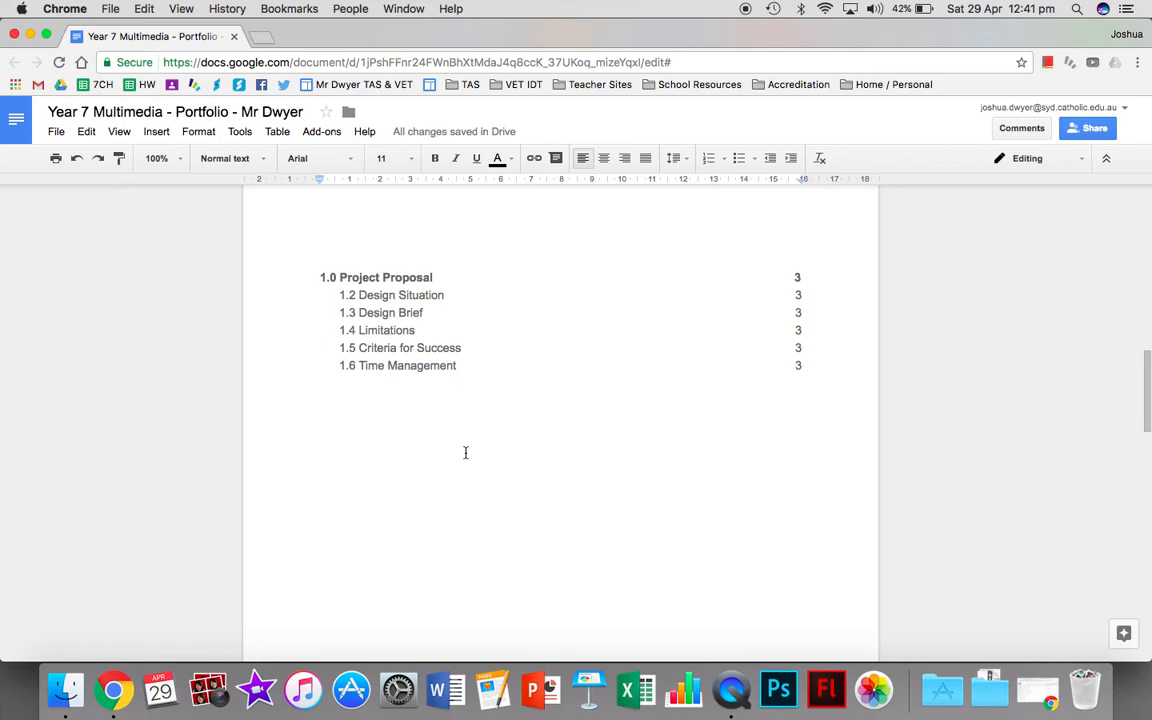
Insert a page break before the "1.3 Design Brief" heading.
scroll(465, 453, down, 8)
click(316, 440)
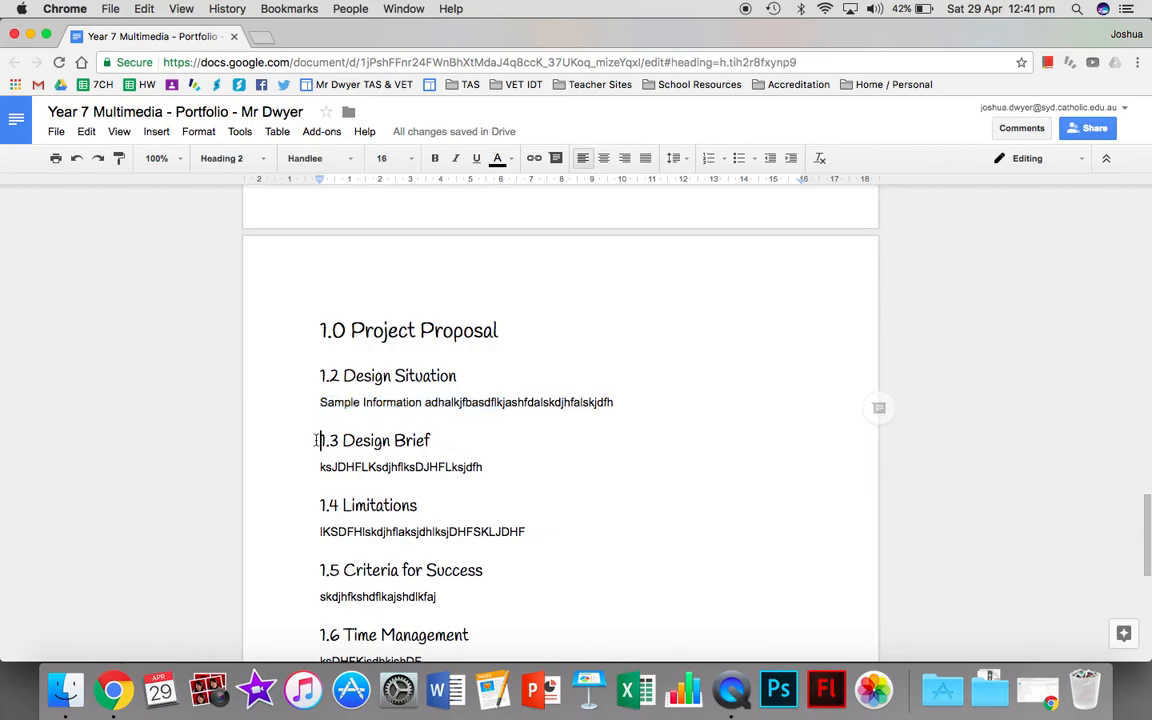
key(Left)
key(Right)
key(super+Return)
Insert page breaks before the "1.5 Criteria for Success" and "1.6 Time Management" headings.
scroll(294, 493, down, 3)
click(315, 492)
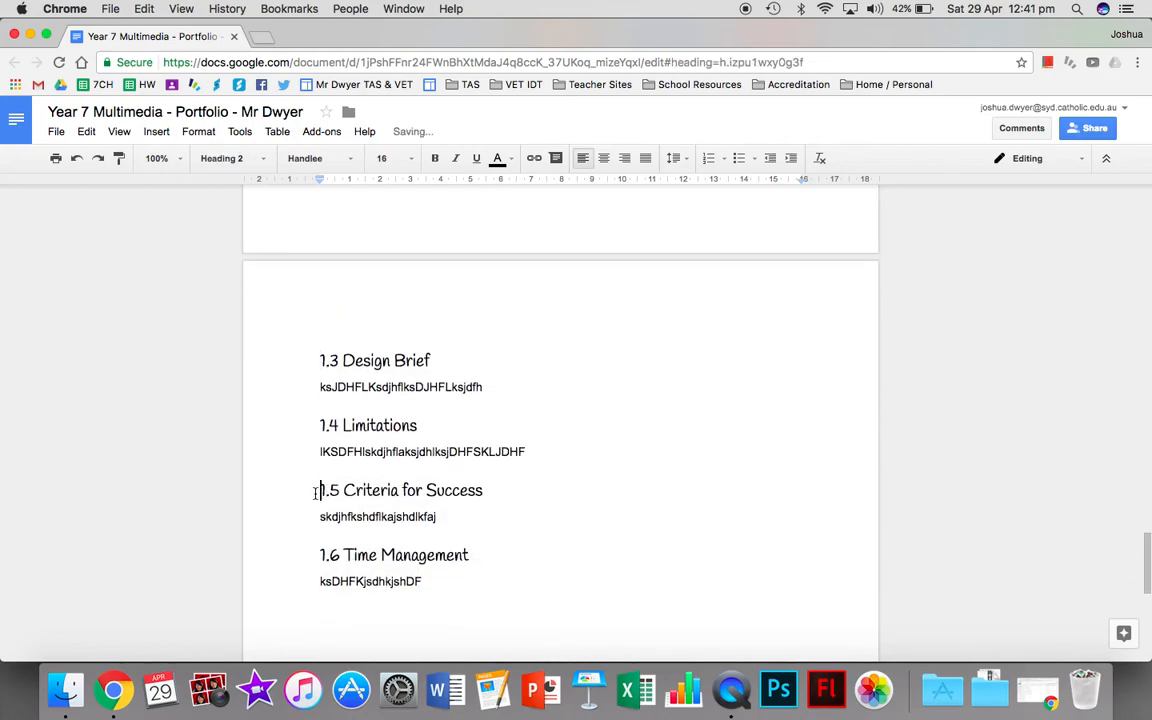
key(super+Return)
scroll(315, 495, down, 3)
click(317, 488)
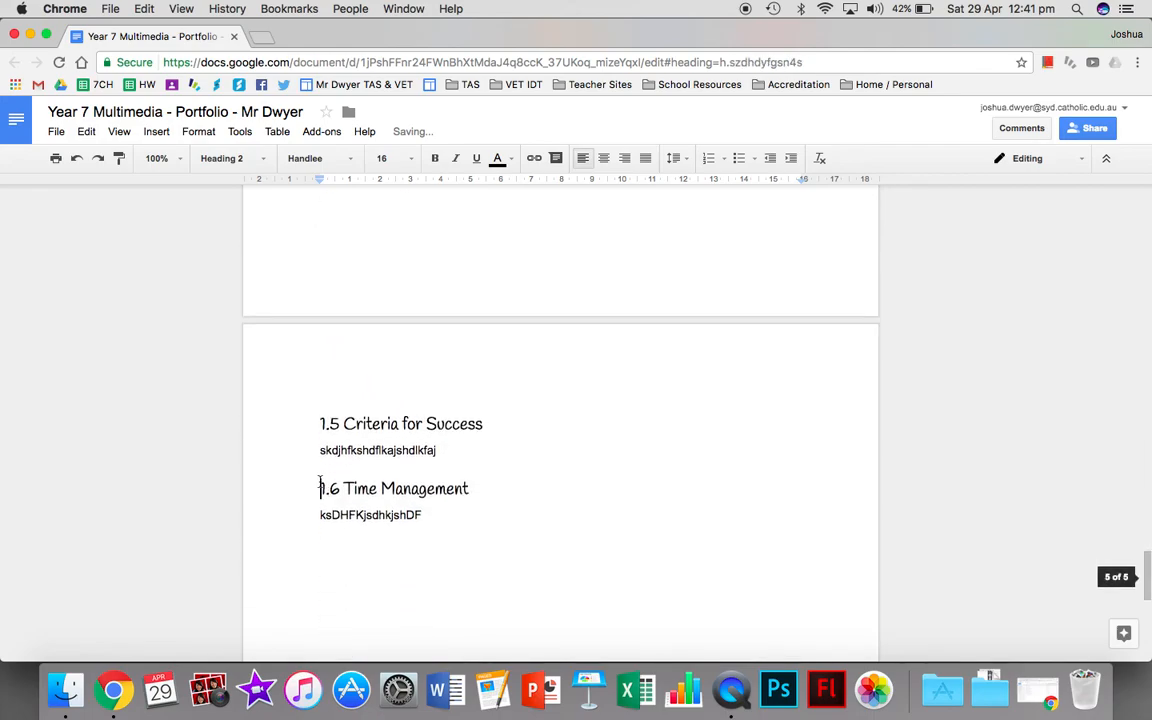
key(super+Return)
Update the table of contents so its page numbers match the new page layout.
scroll(320, 484, up, 20)
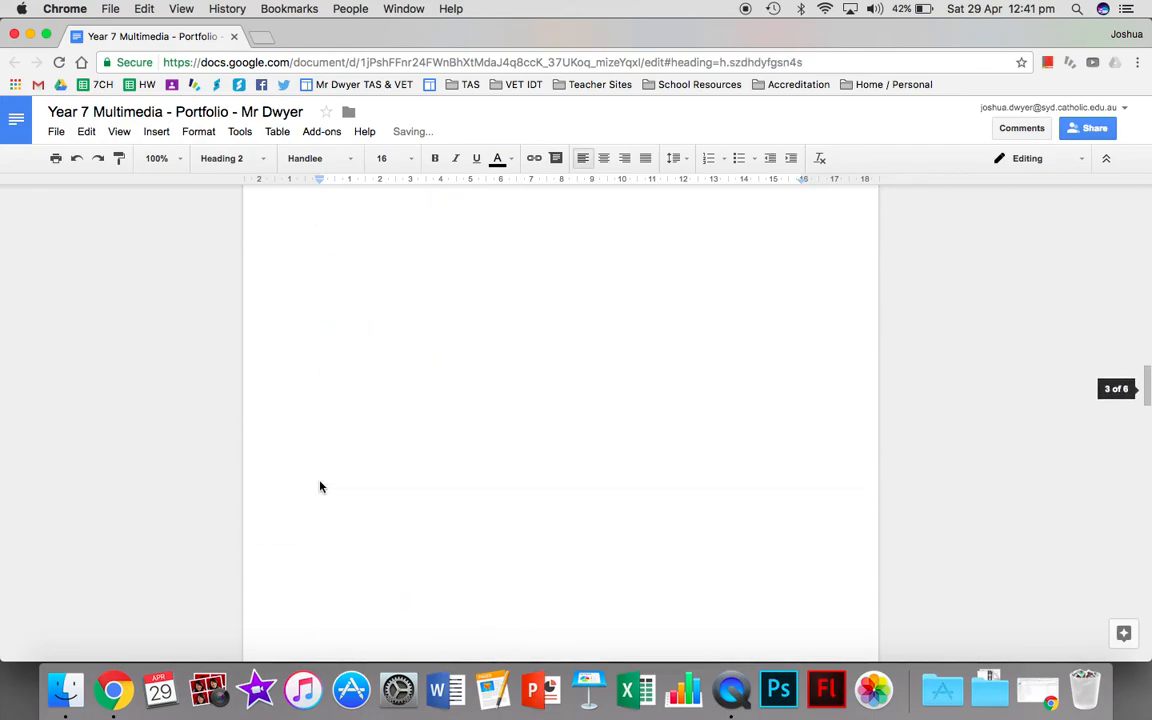
scroll(320, 487, up, 5)
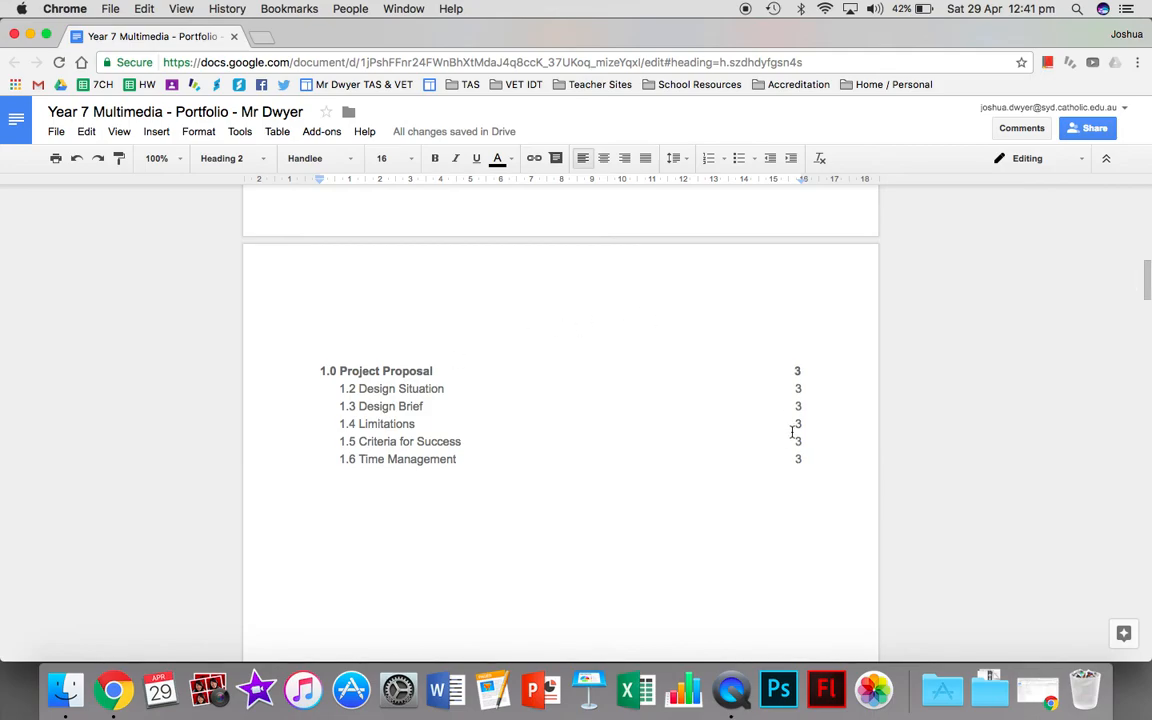
click(494, 402)
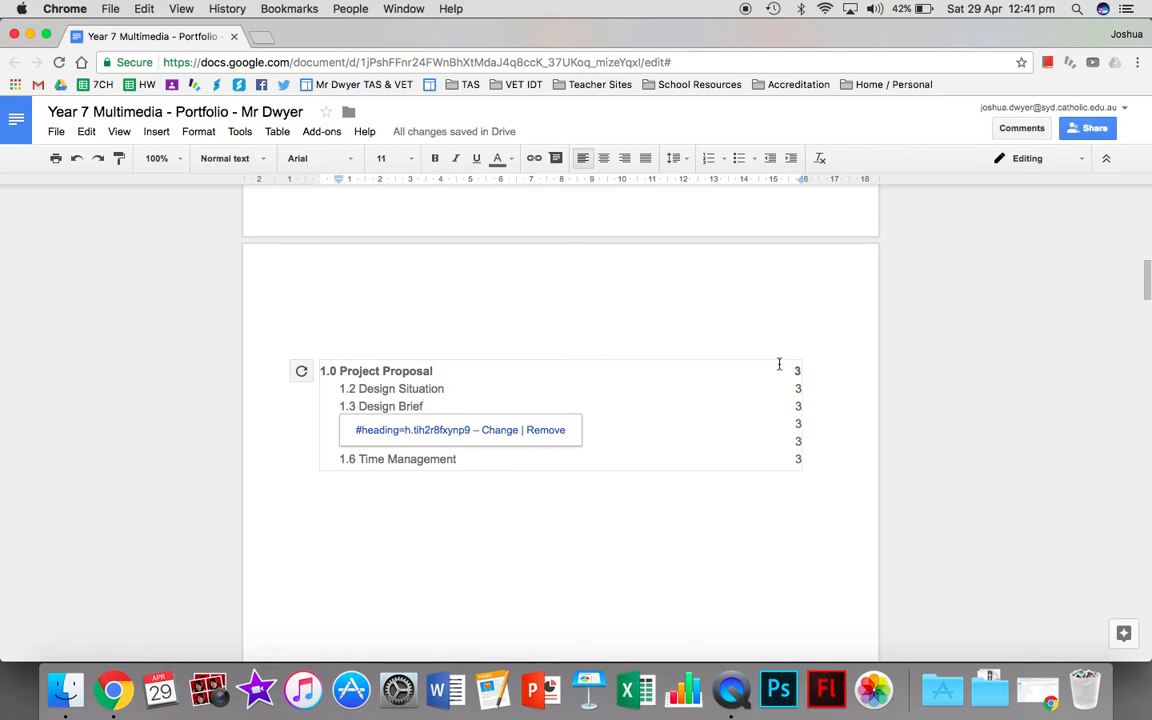
click(302, 374)
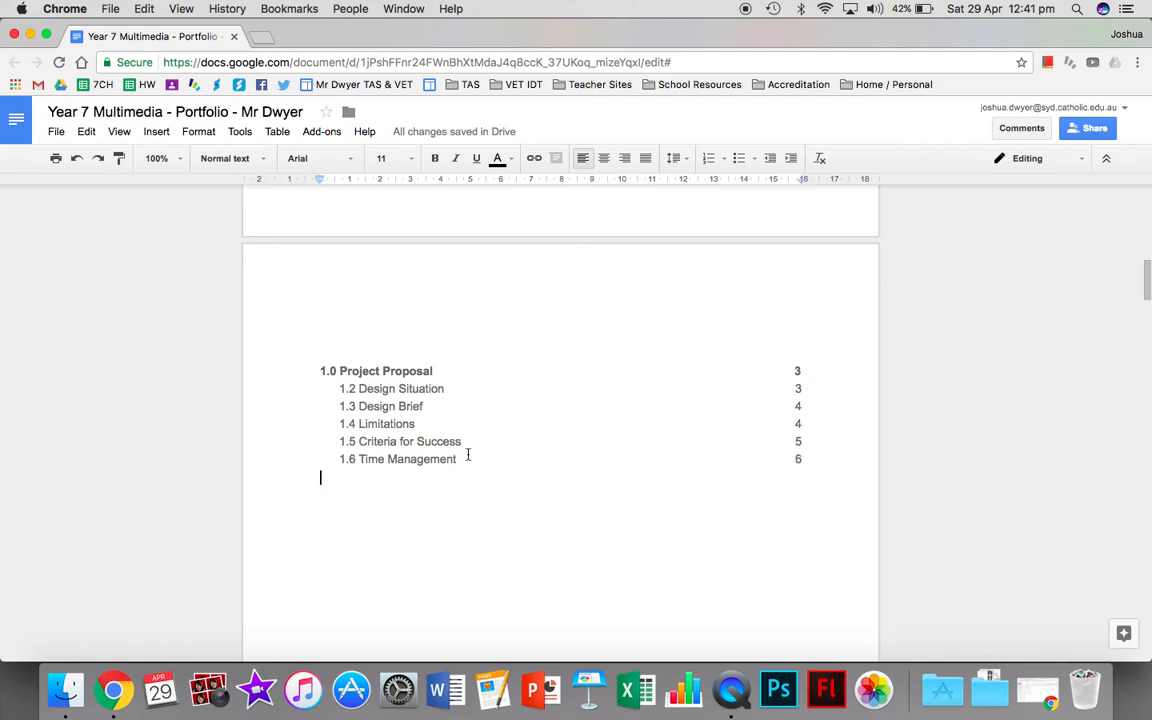
Review the title and subtitle on the cover page and the entries in the table of contents.
scroll(468, 455, up, 10)
drag(347, 288, 529, 289)
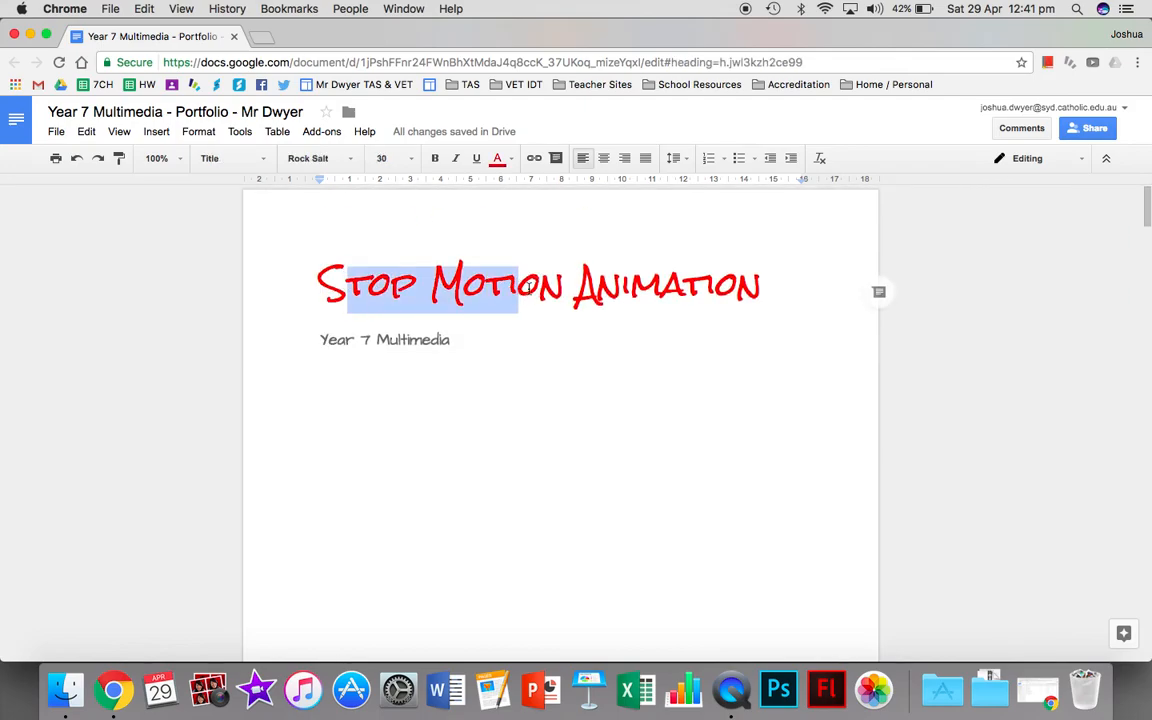
drag(319, 340, 452, 340)
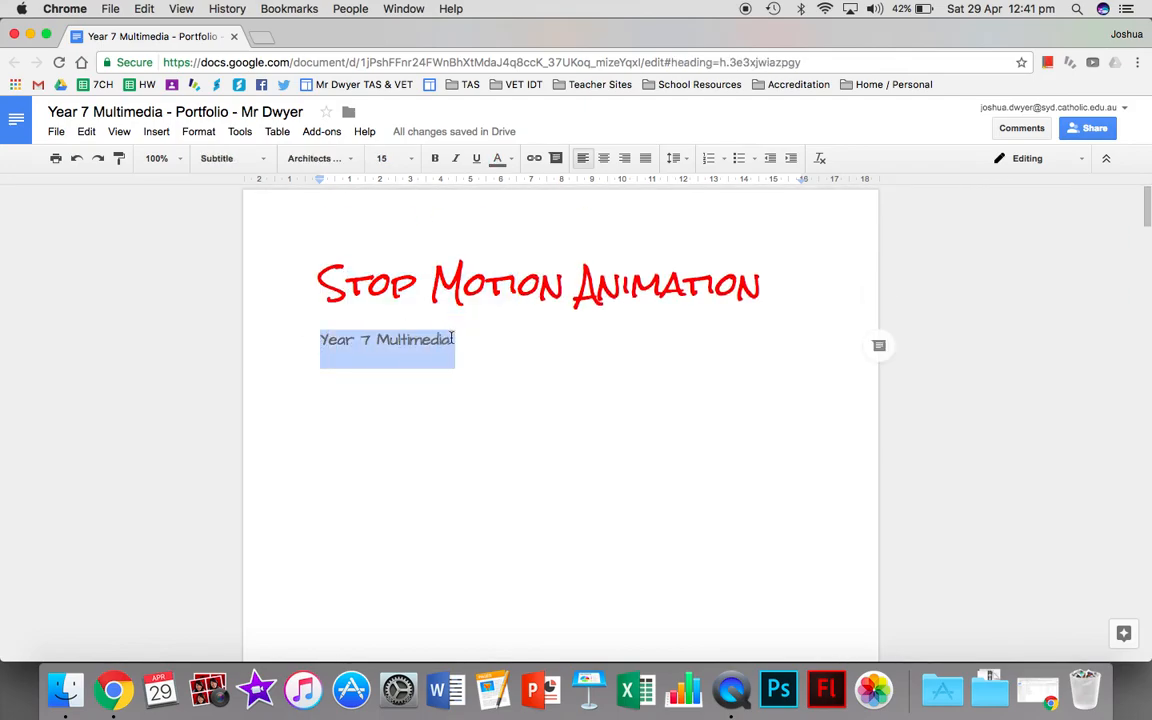
scroll(399, 398, down, 5)
scroll(399, 398, down, 5)
drag(315, 388, 458, 468)
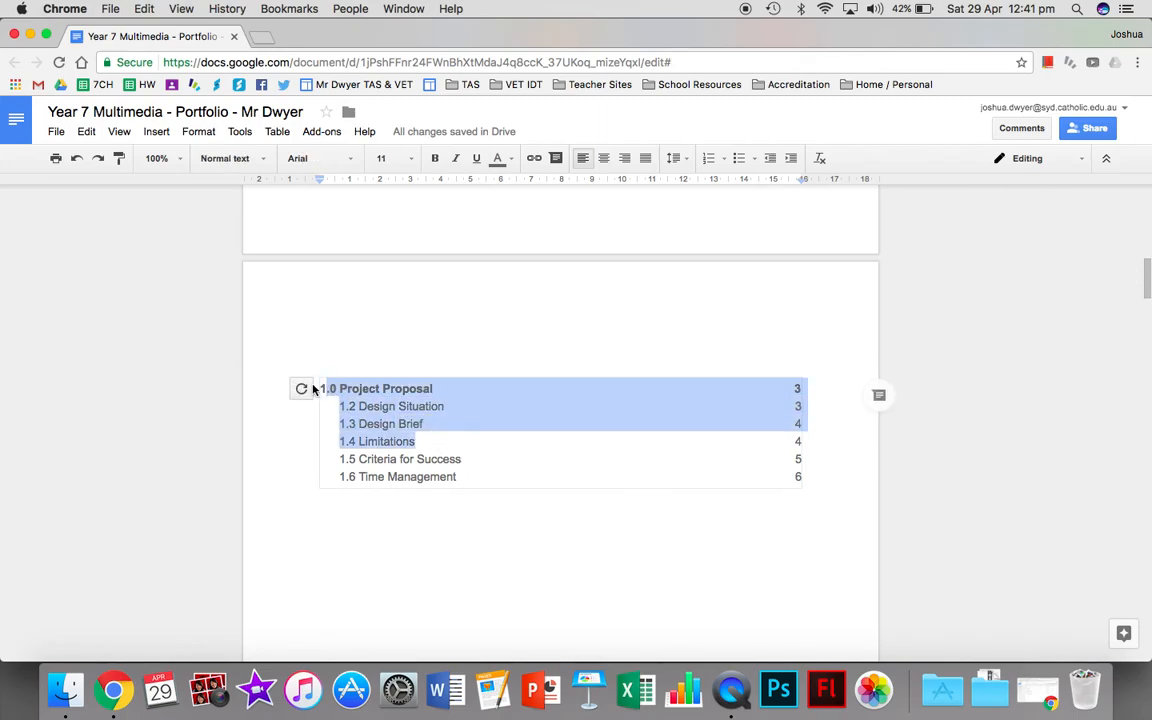
right_click(419, 530)
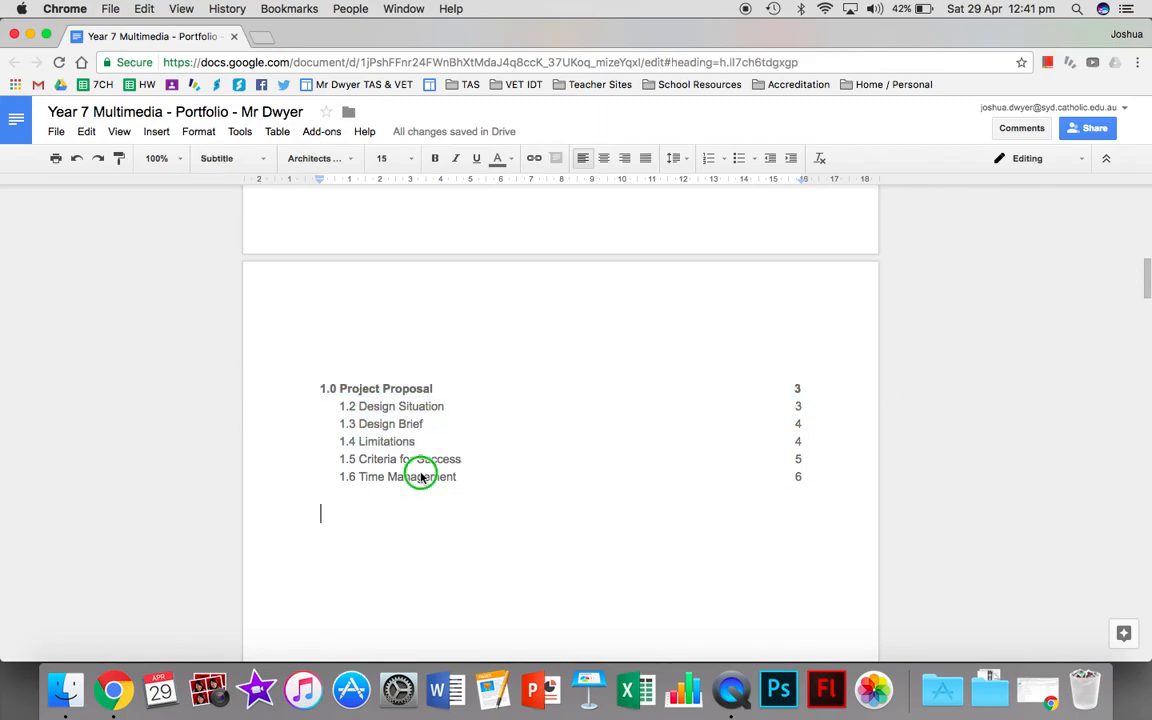
click(387, 531)
scroll(386, 532, down, 5)
scroll(386, 532, down, 5)
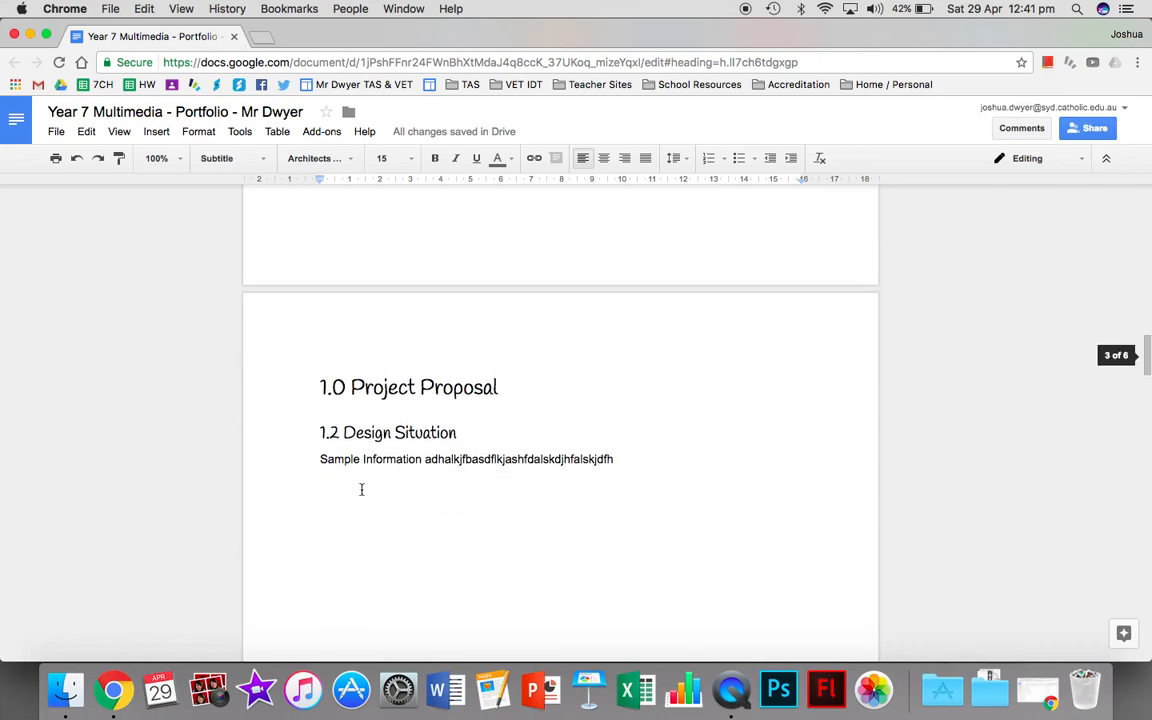
drag(316, 390, 514, 381)
drag(372, 390, 411, 442)
key(super+z)
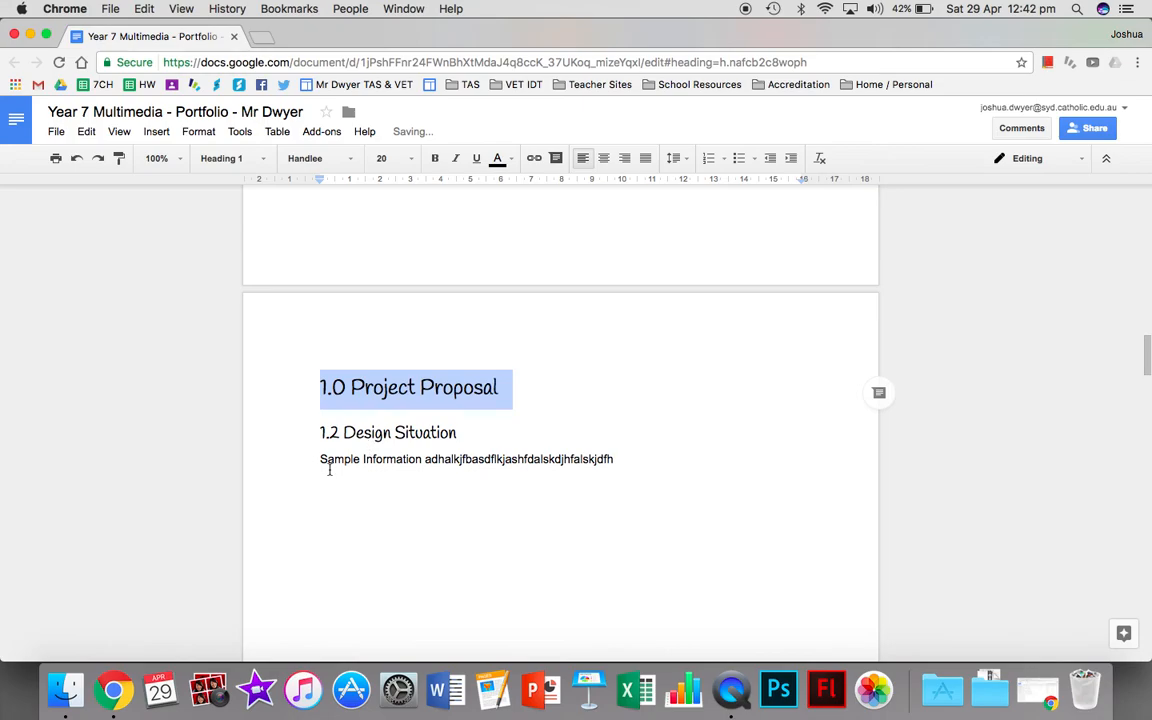
click(333, 469)
drag(320, 459, 452, 460)
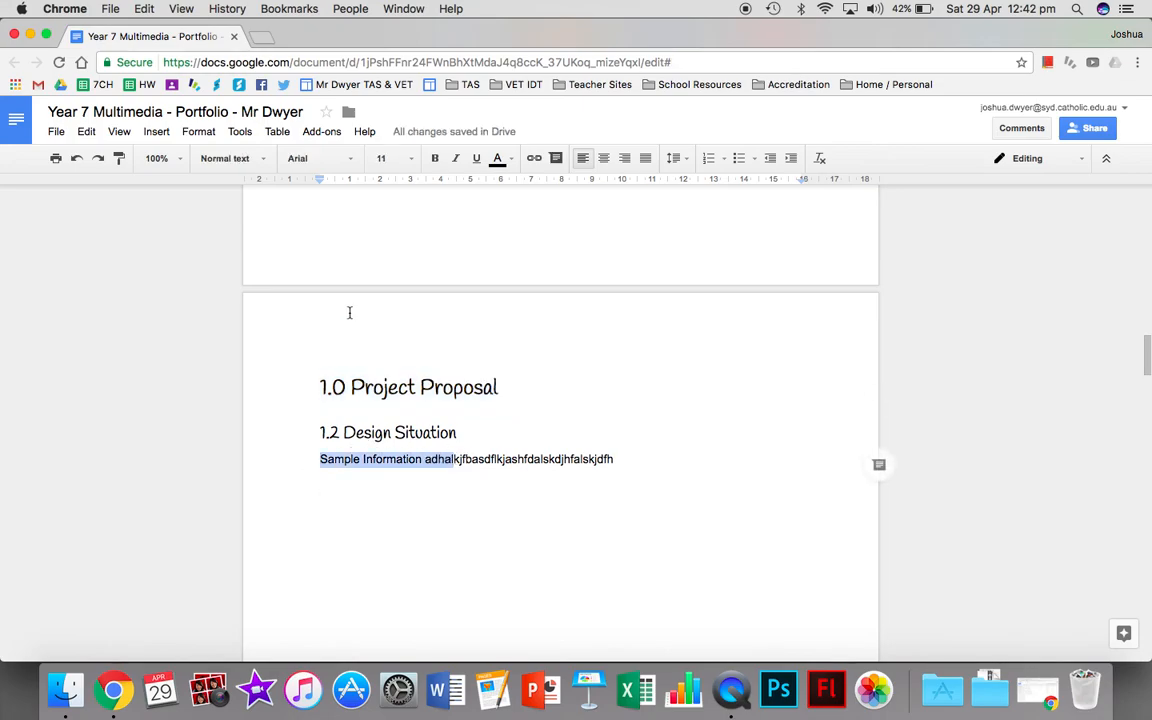
click(232, 158)
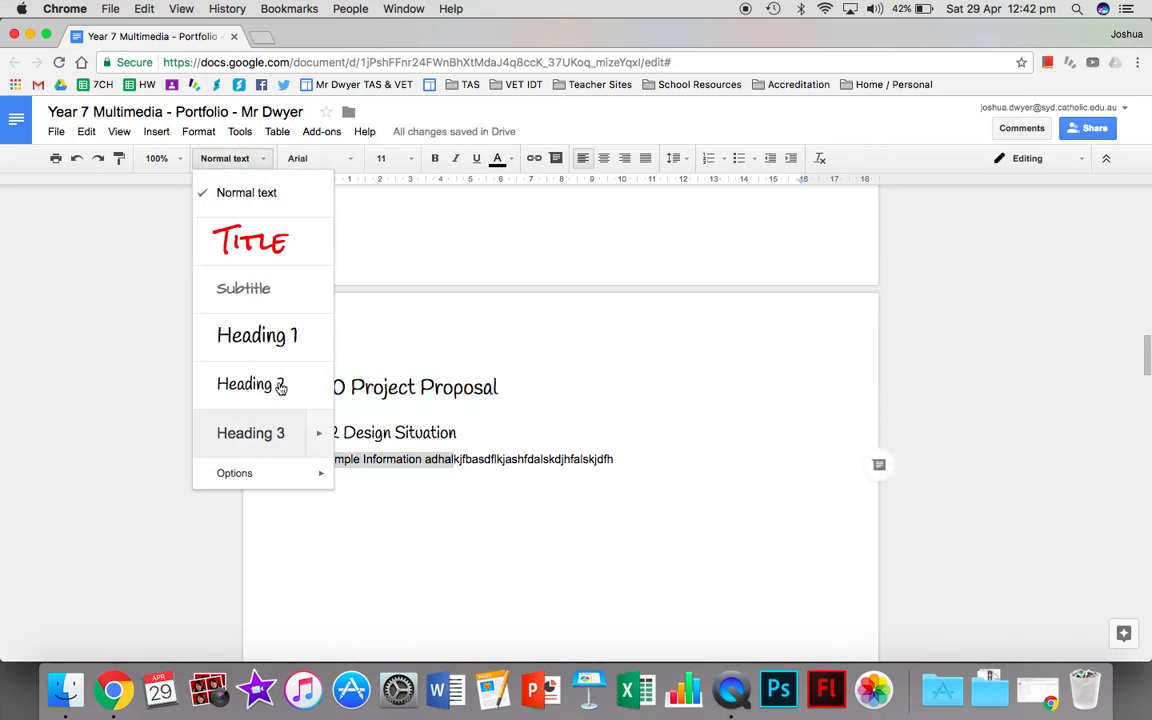
click(267, 162)
click(333, 470)
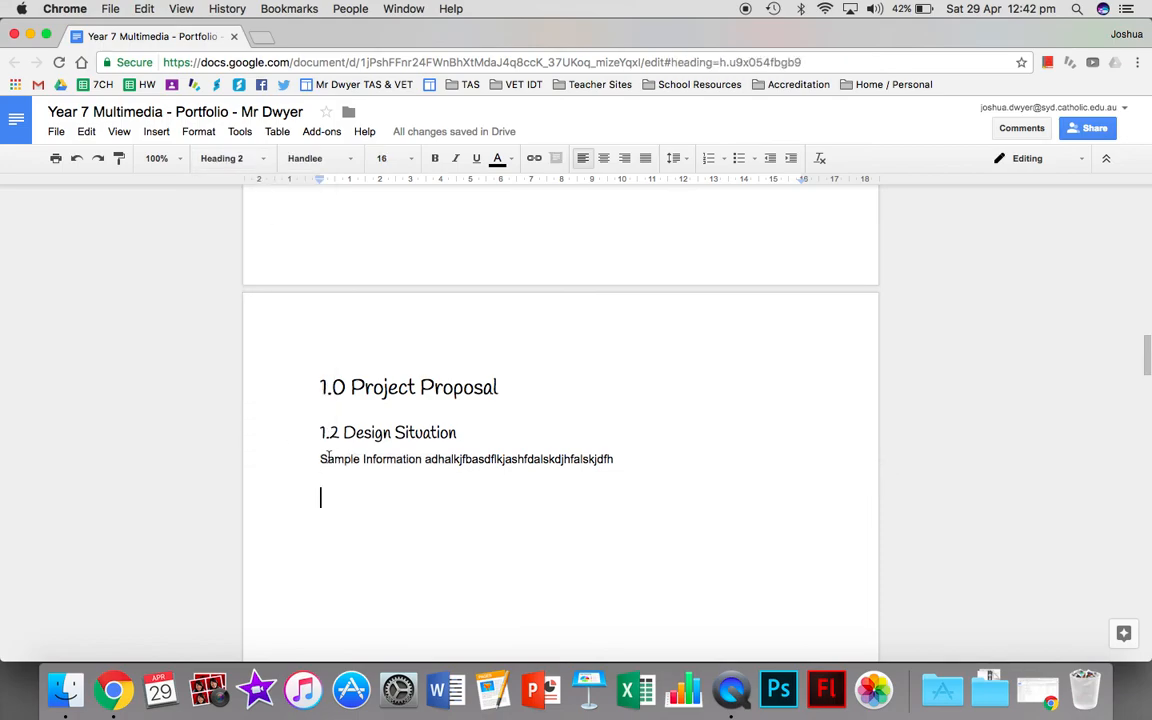
Set the word "Sample" below the 1.2 Design Situation heading to Calibri and update the Normal text style to match.
double_click(331, 459)
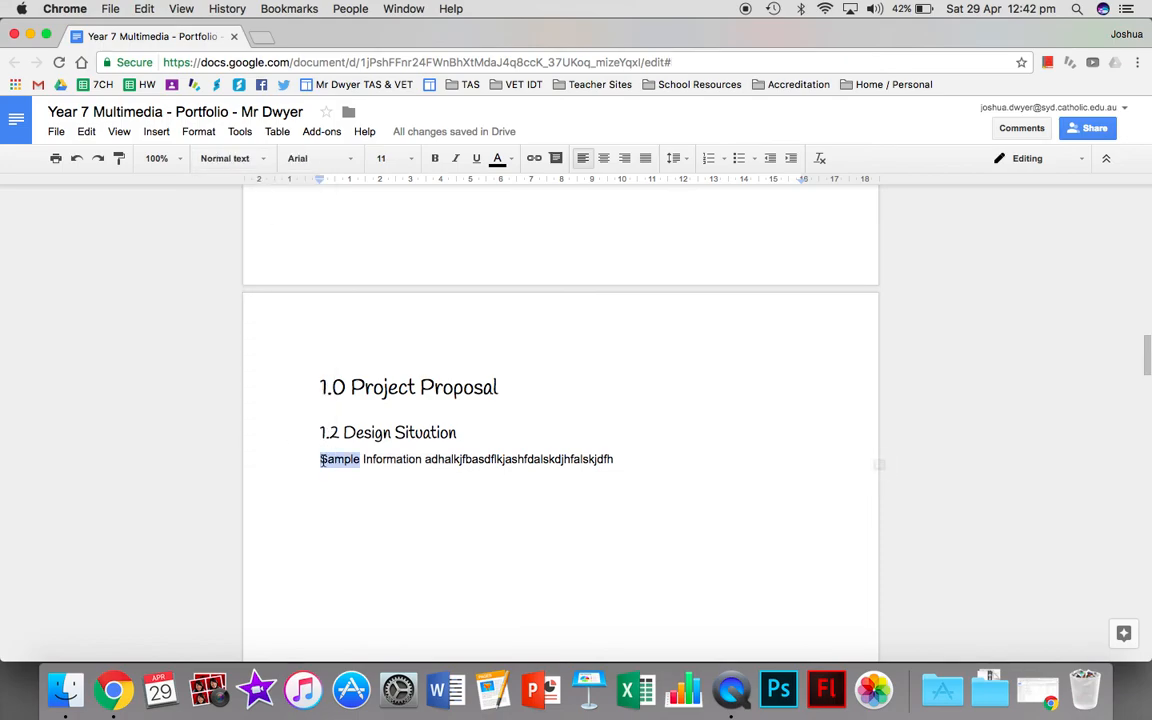
click(339, 168)
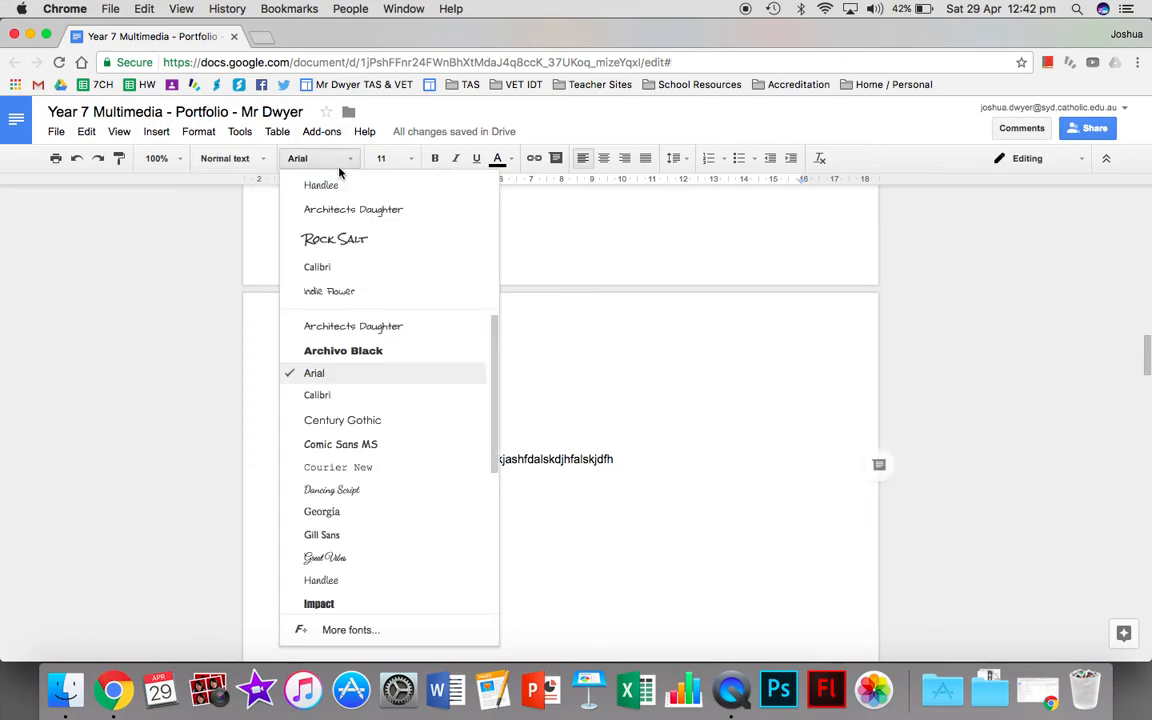
click(345, 277)
click(264, 163)
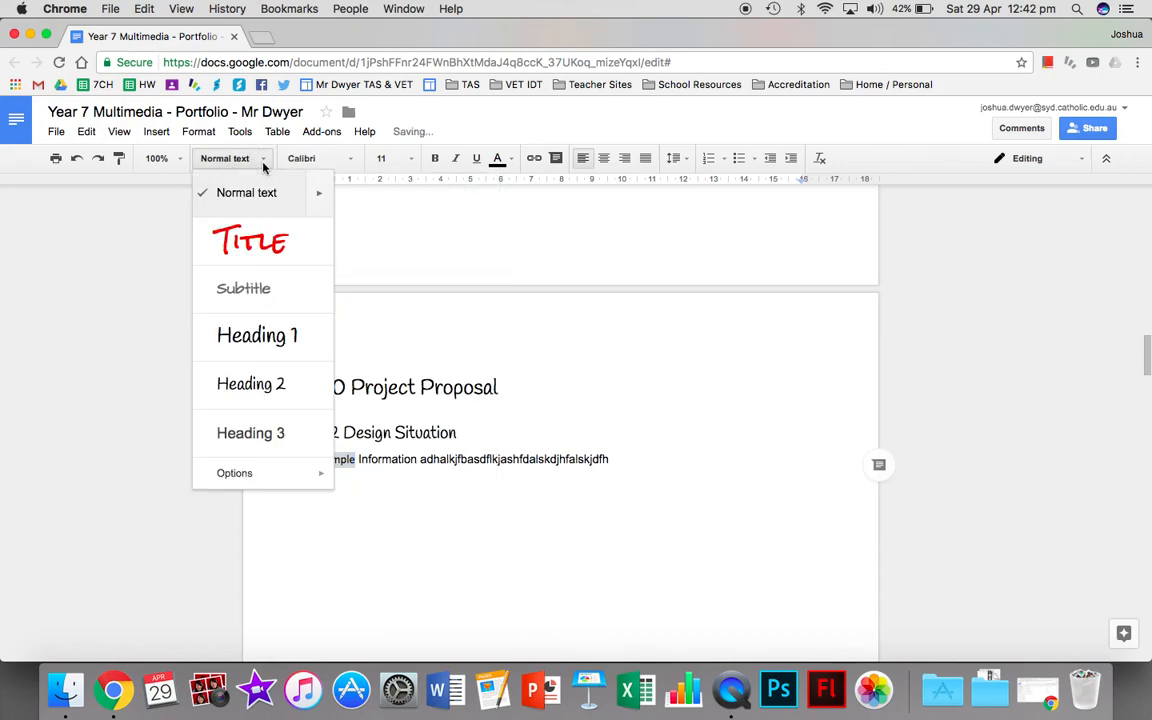
mouse_move(318, 192)
click(370, 216)
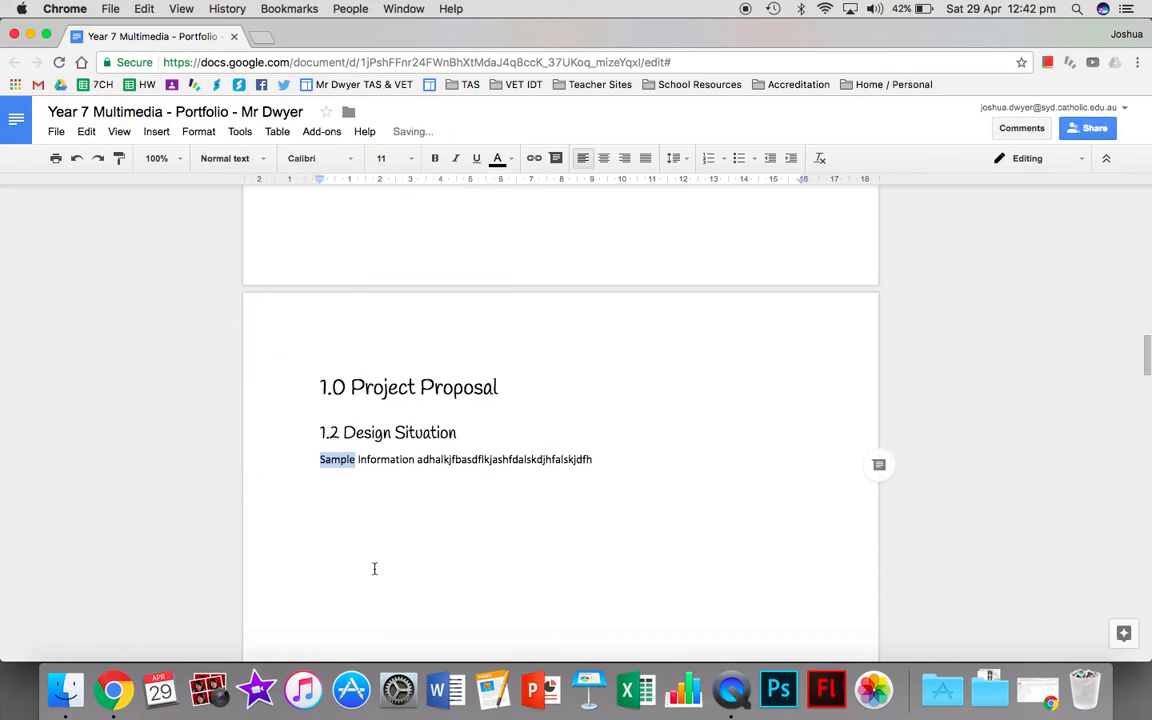
click(379, 587)
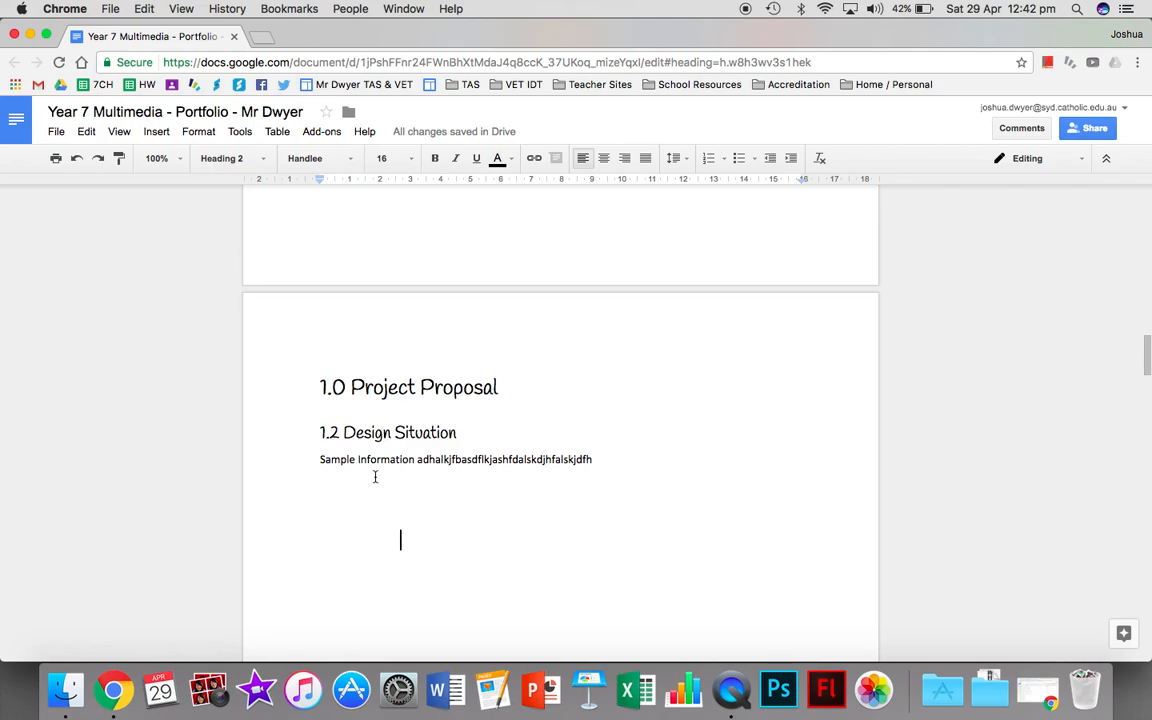
click(240, 158)
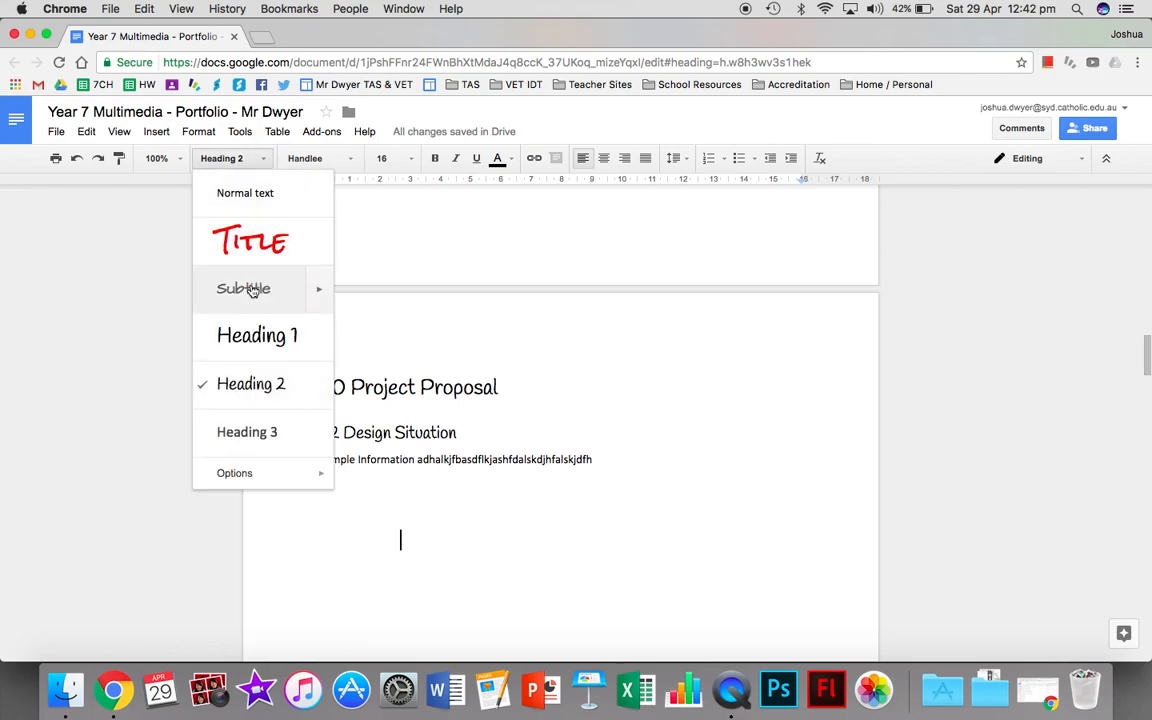
click(305, 158)
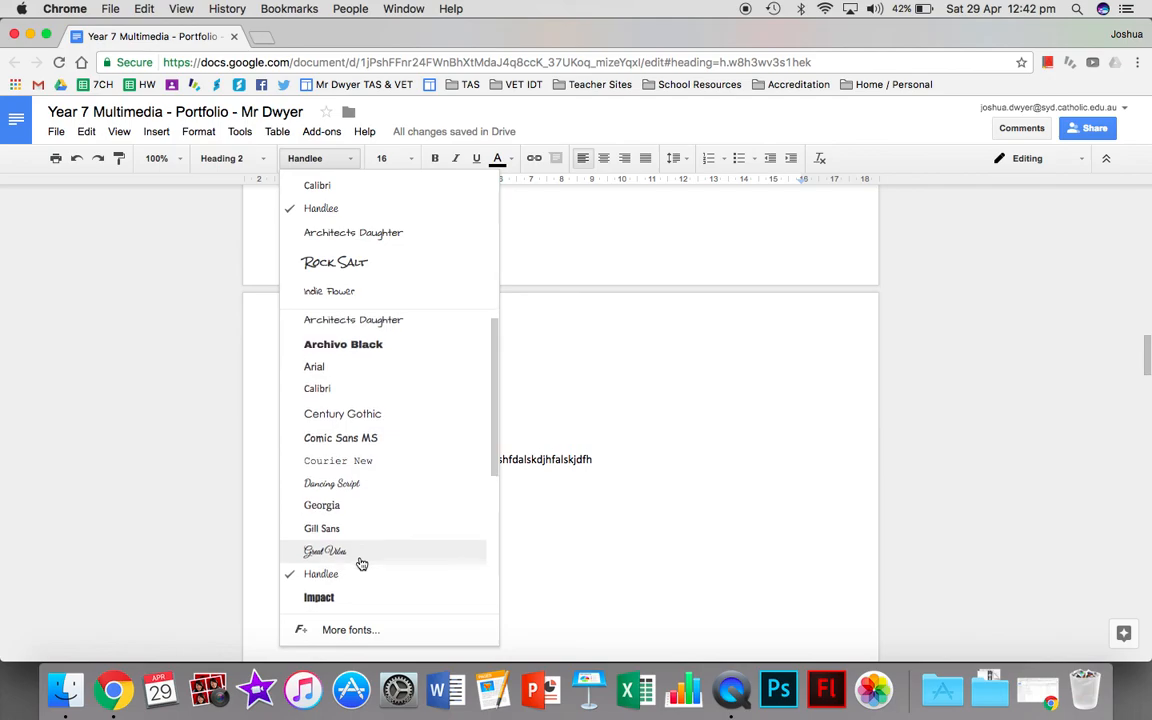
scroll(360, 545, down, 2)
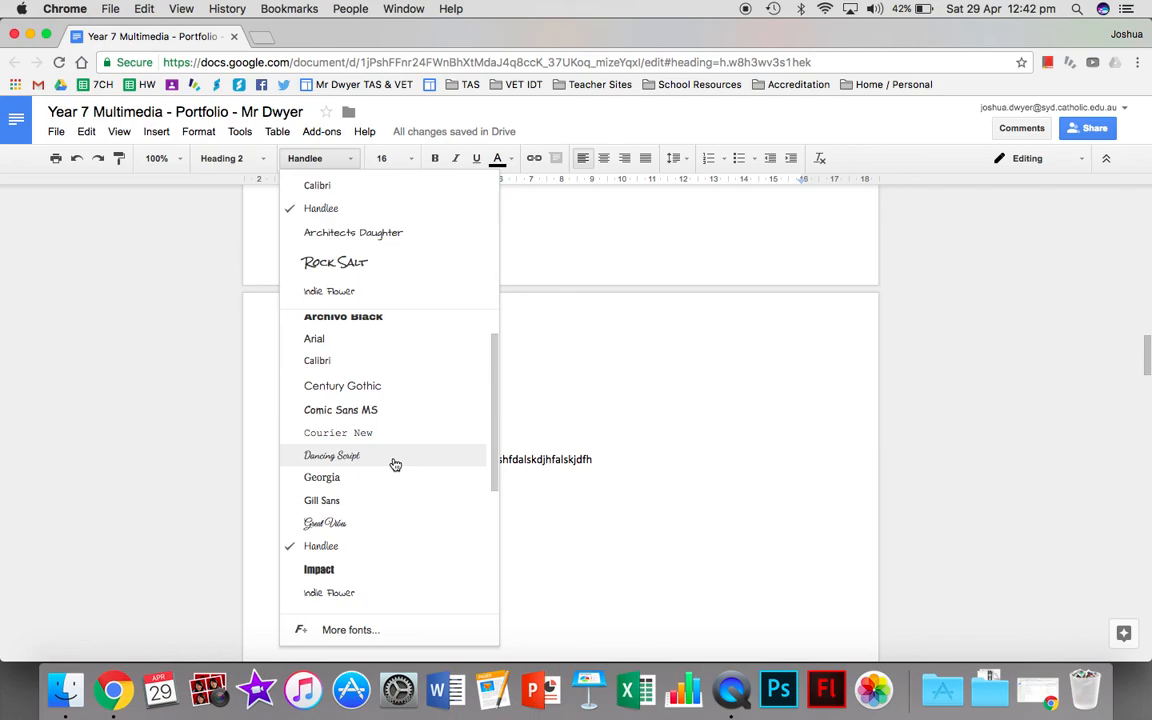
click(746, 514)
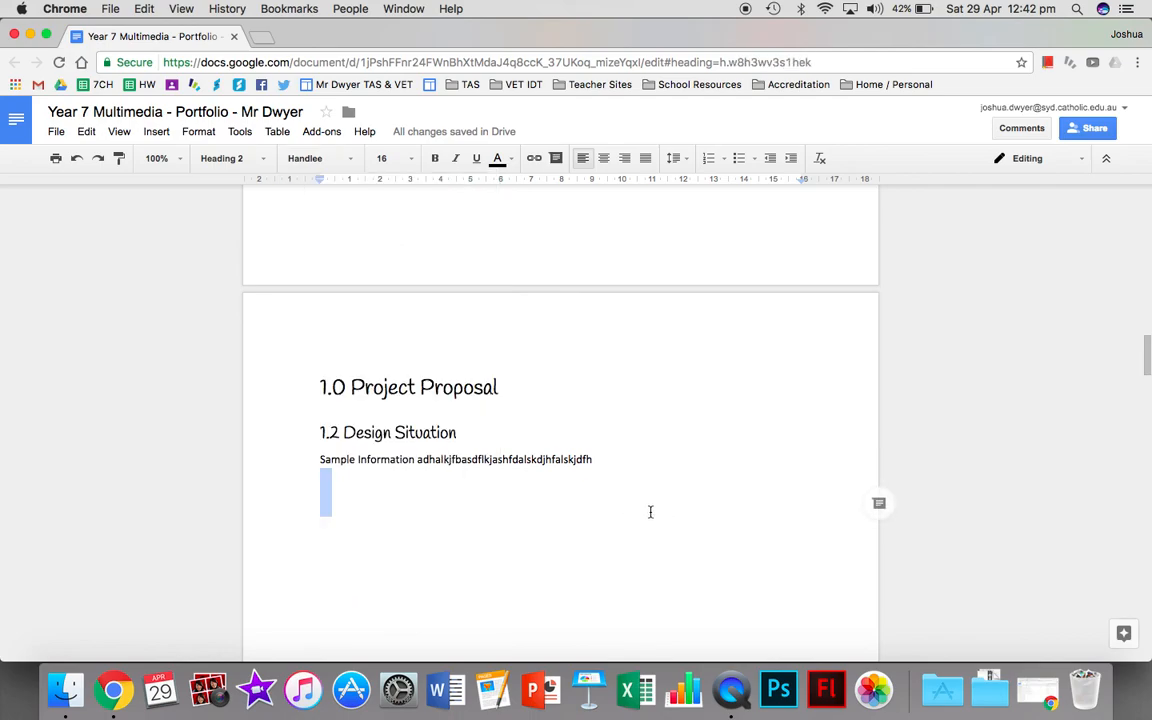
click(517, 483)
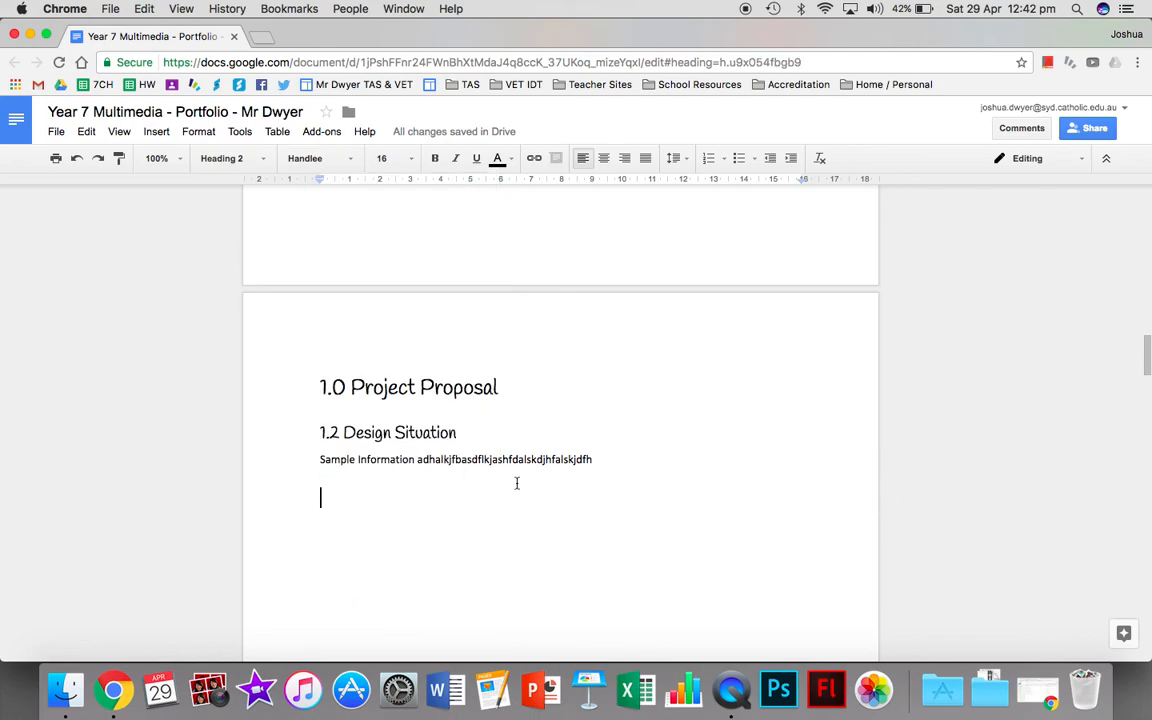